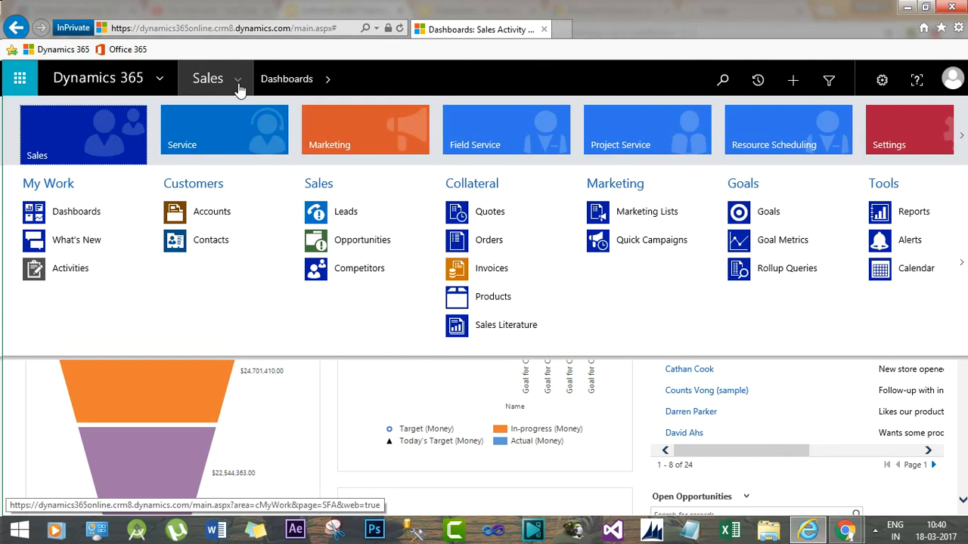
Step: Open the First Dialog Solution from the solutions list in Settings, maximize its window and show its processes
left_click(907, 128)
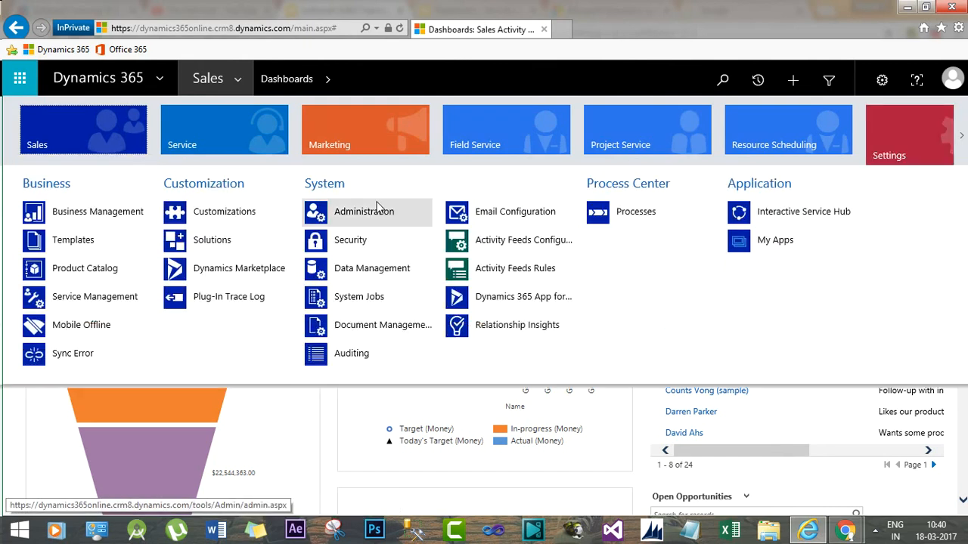
left_click(200, 242)
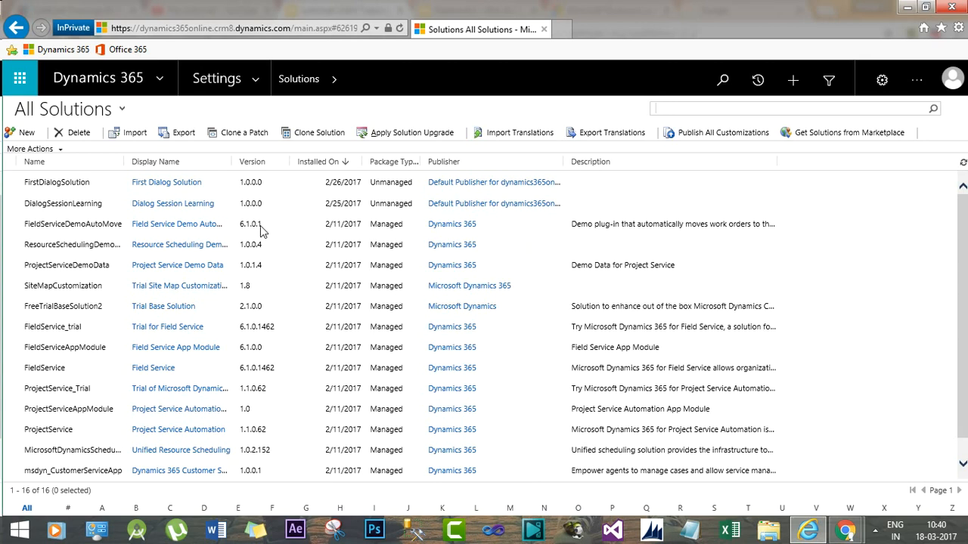
left_click(280, 191)
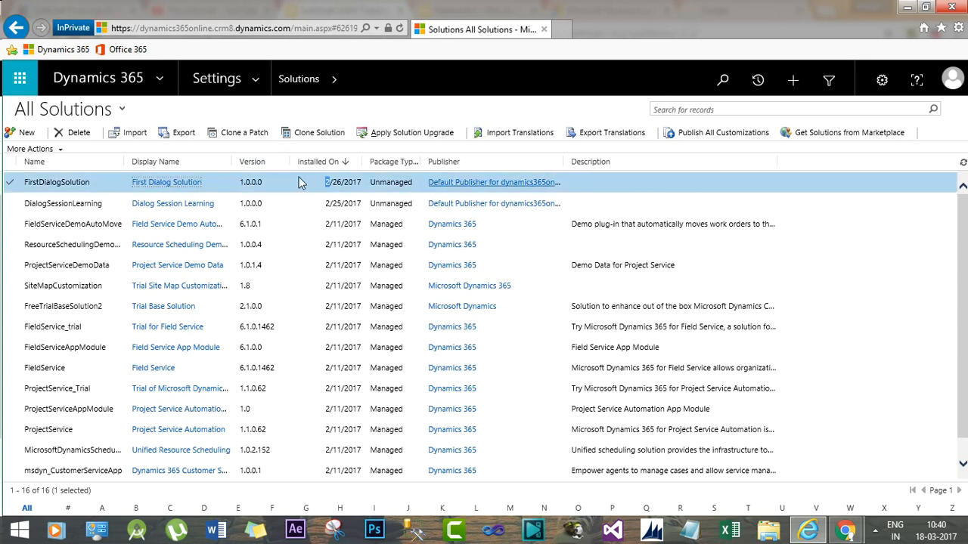
double_click(299, 182)
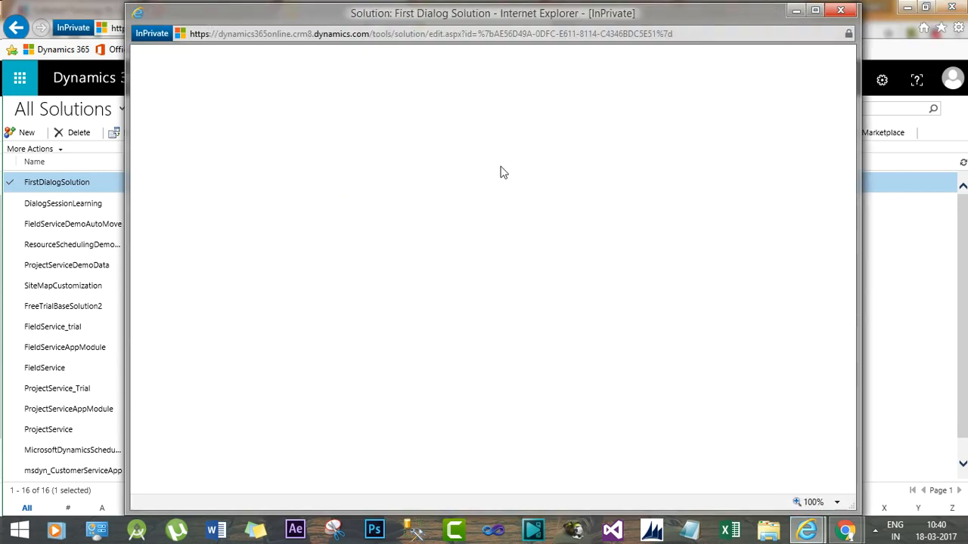
left_click(814, 10)
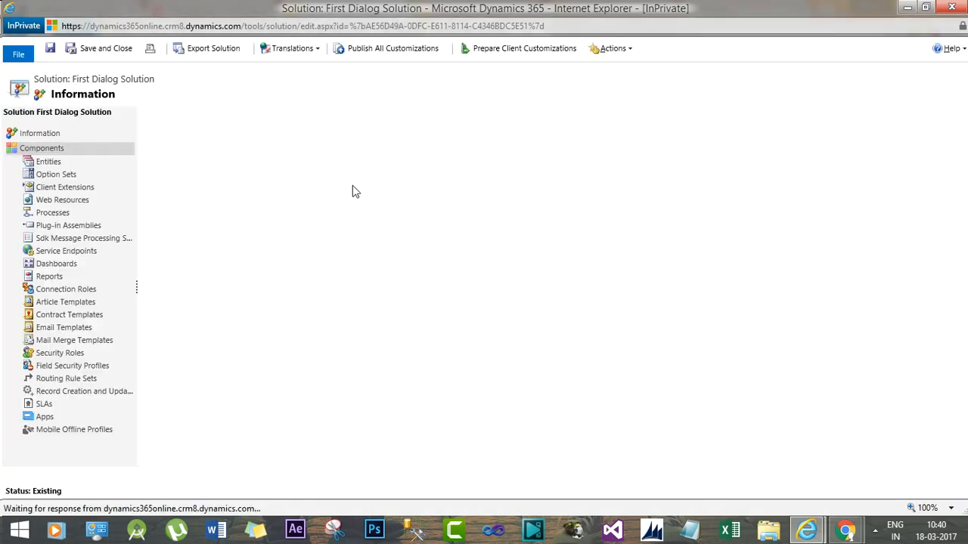
left_click(75, 202)
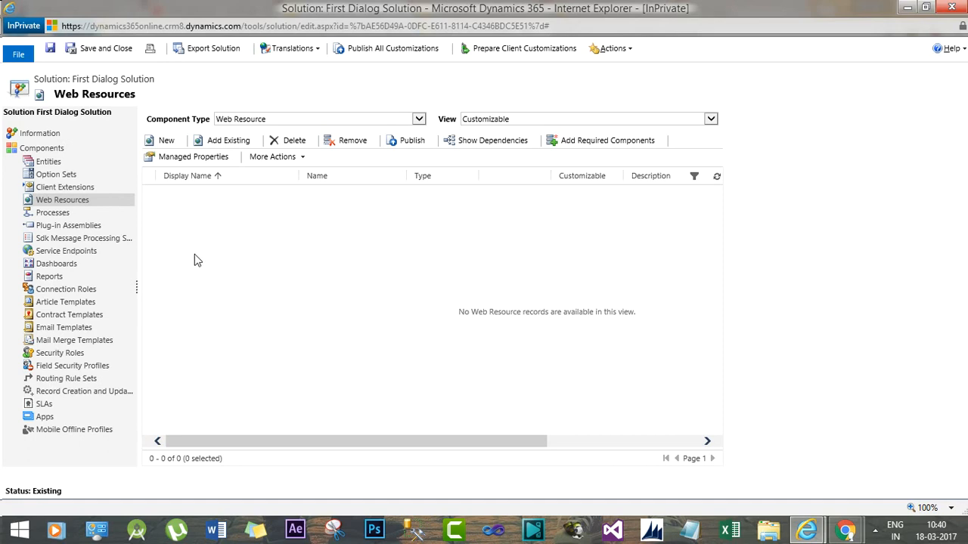
left_click(65, 217)
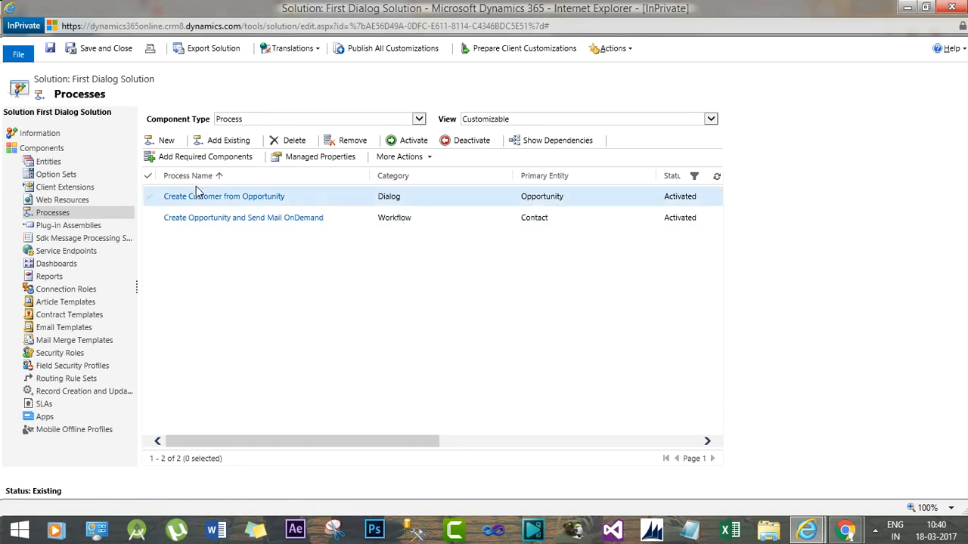
Step: Create a new blank process named "Create Email Activity" with category Action and entity None (global)
left_click(168, 143)
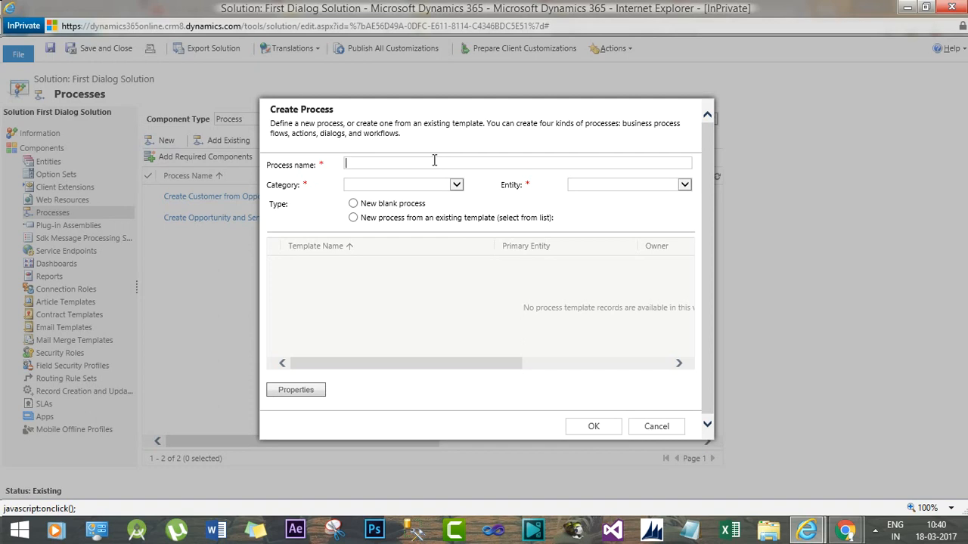
type("Create Email Activity")
left_click(451, 189)
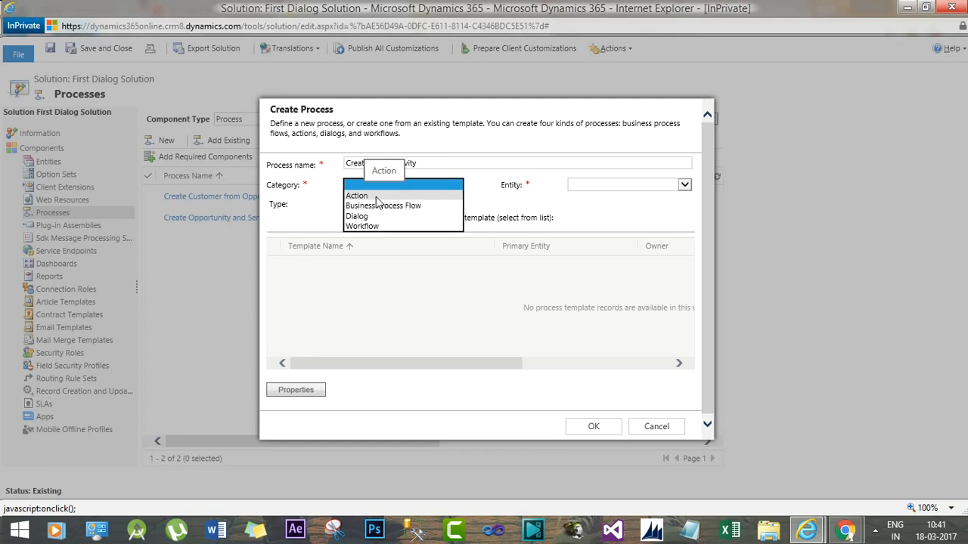
left_click(367, 196)
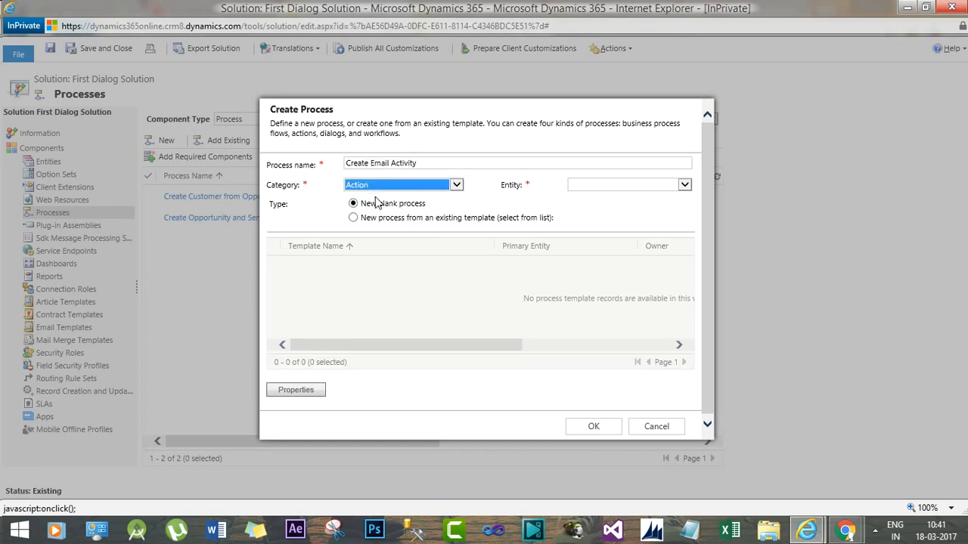
left_click(622, 186)
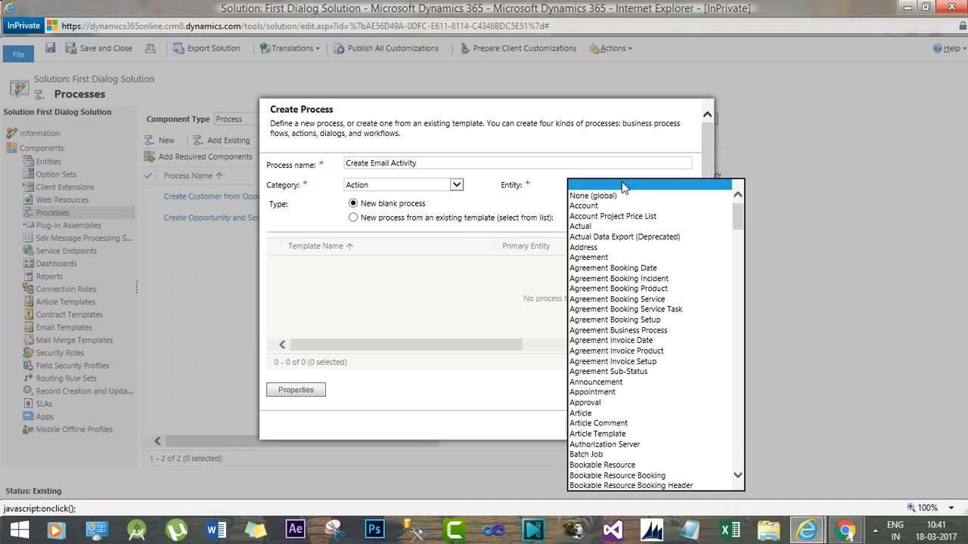
left_click_drag(734, 215, 739, 307)
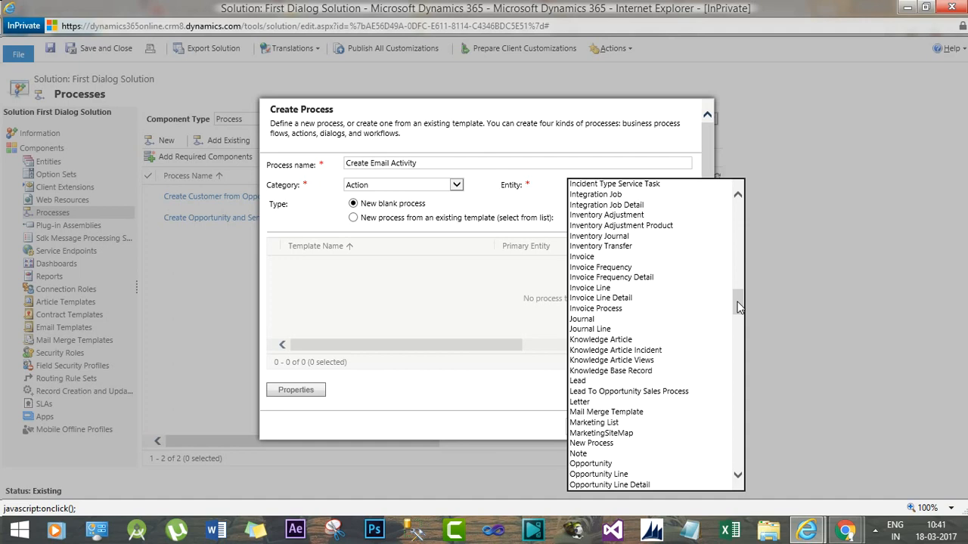
left_click_drag(739, 307, 739, 203)
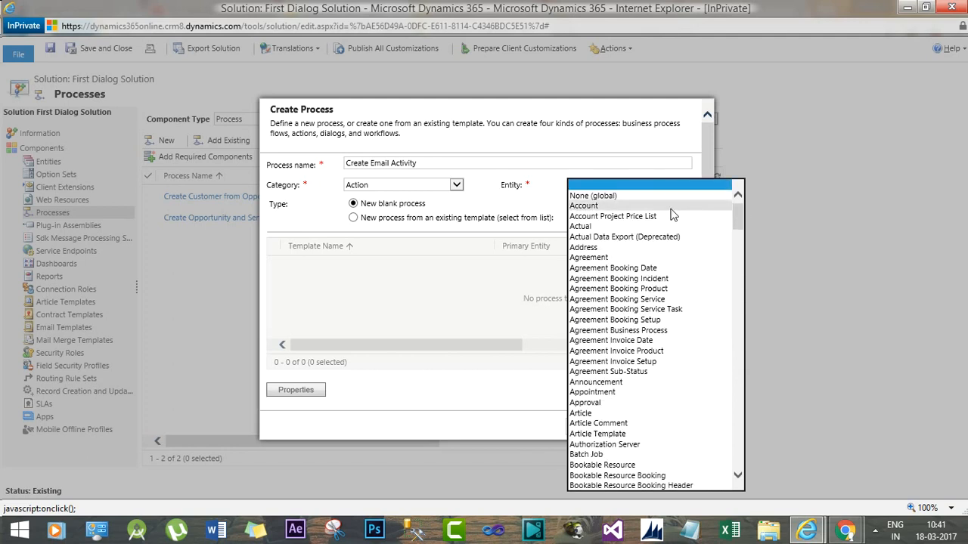
left_click(604, 197)
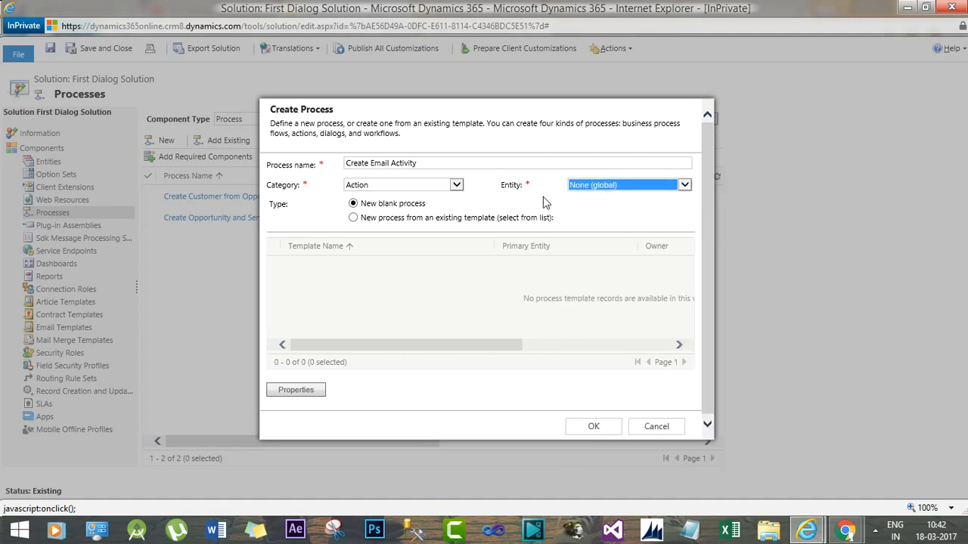
left_click(594, 428)
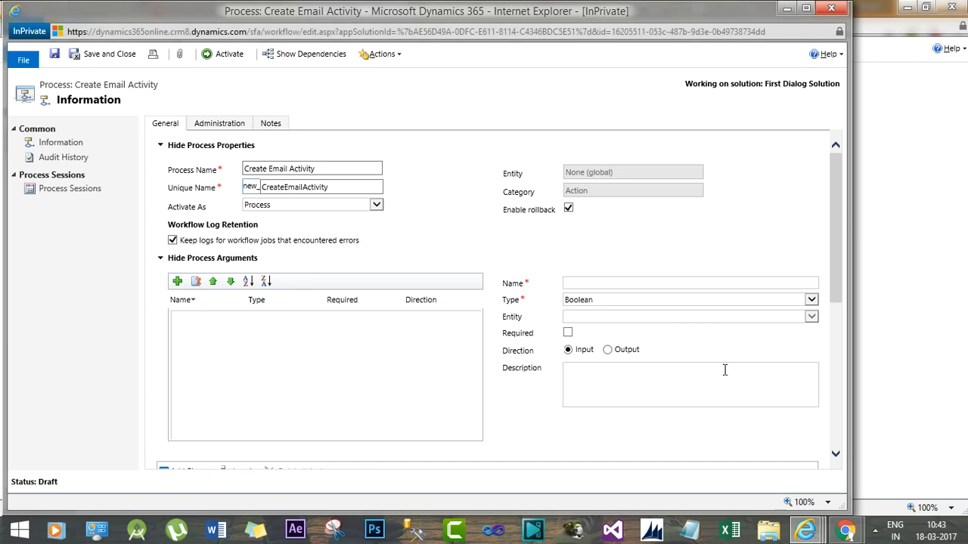
Step: Add four new process arguments to the Create Email Activity action
left_click_drag(834, 200, 837, 225)
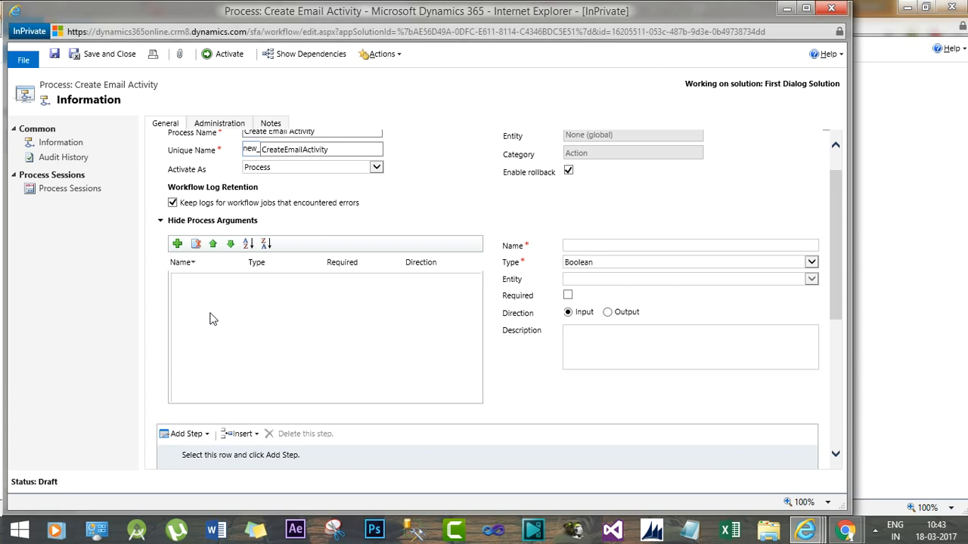
left_click(179, 250)
left_click(178, 244)
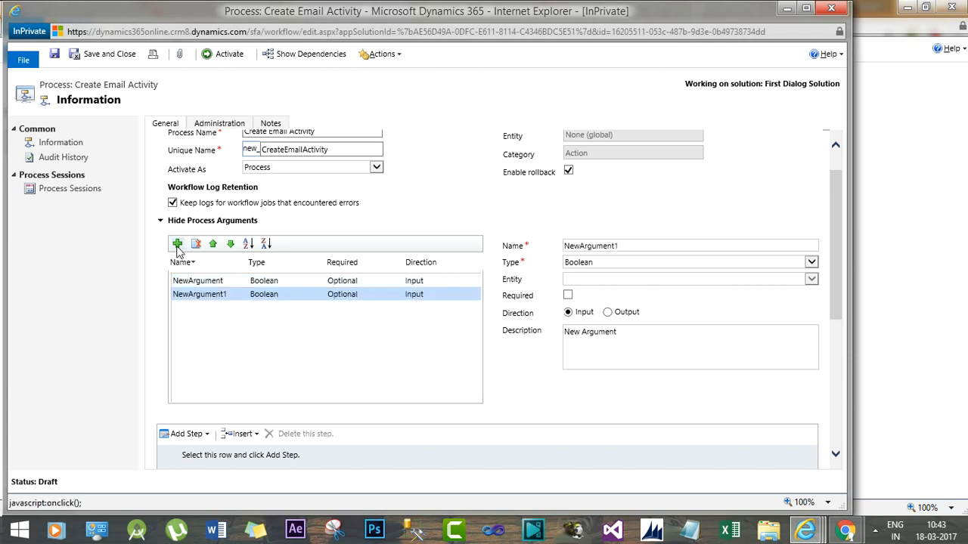
left_click(177, 244)
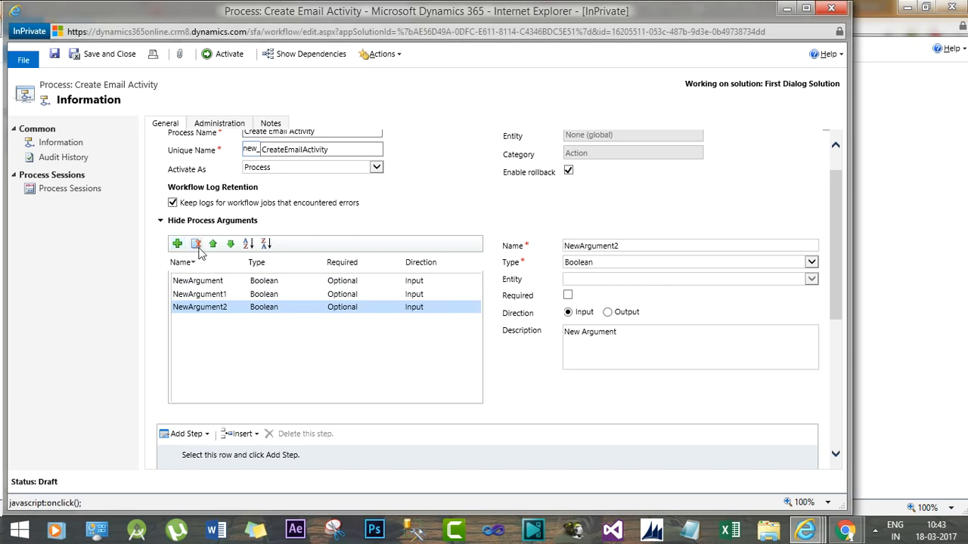
left_click(178, 244)
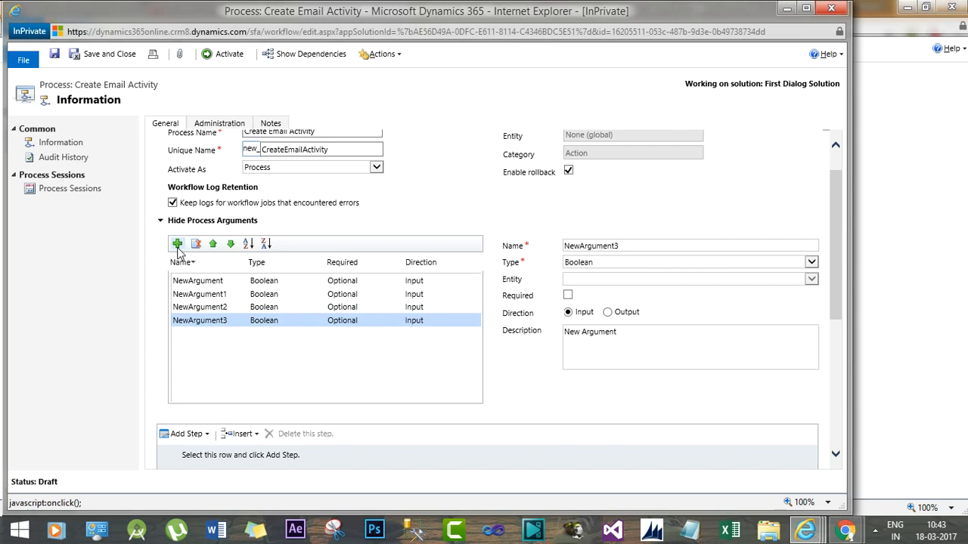
Step: Rename the first process argument FromEmailUser and set it as an EntityReference to the Contact entity
left_click(281, 284)
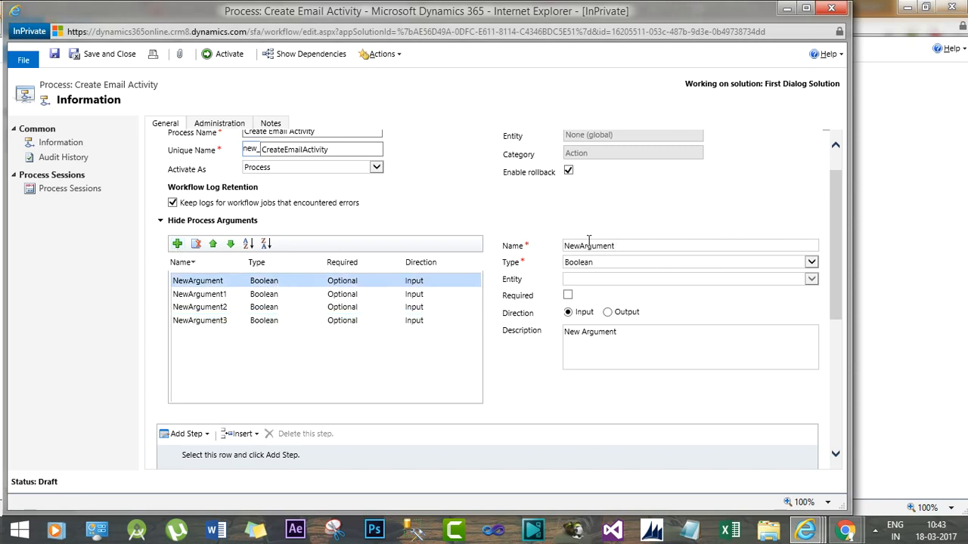
left_click_drag(620, 244, 553, 249)
type("FromEmailUser")
left_click(652, 263)
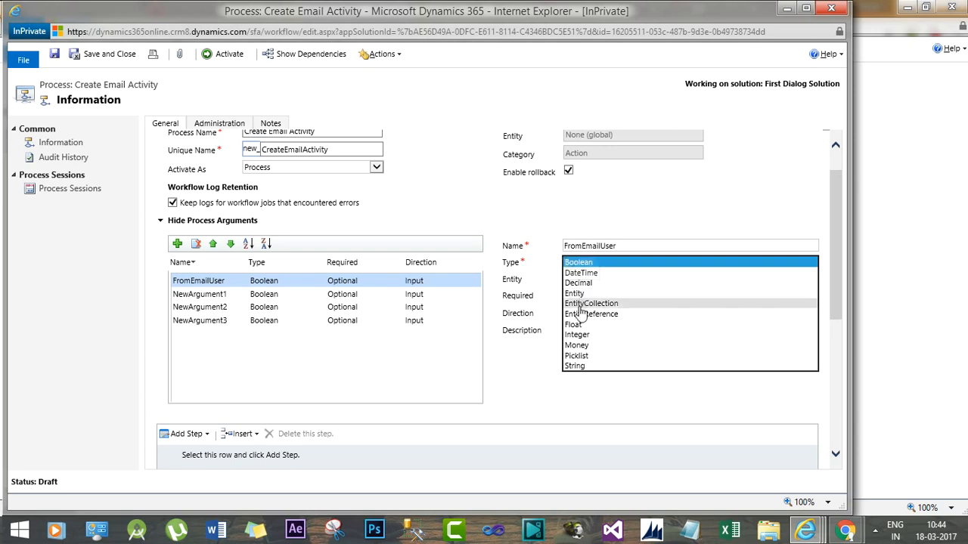
left_click(582, 314)
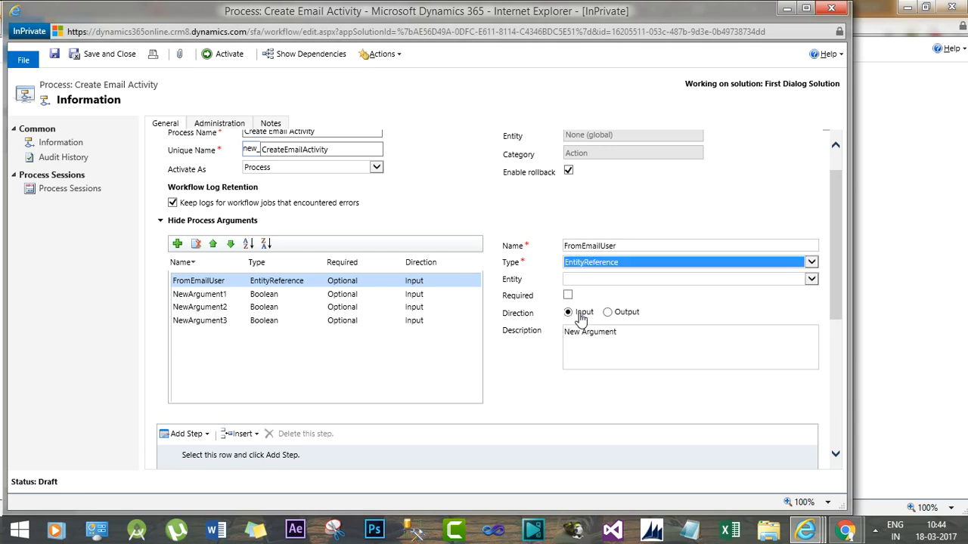
left_click(699, 279)
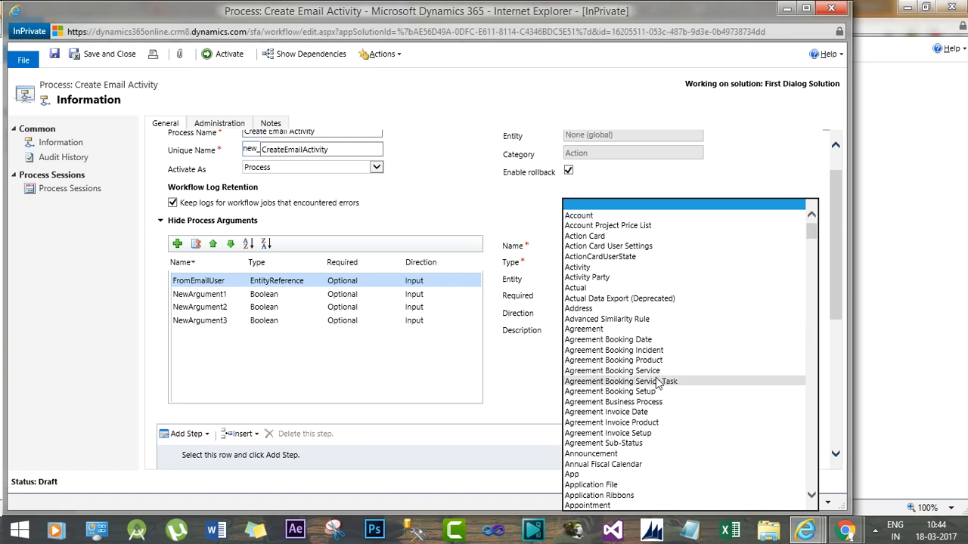
type("contact")
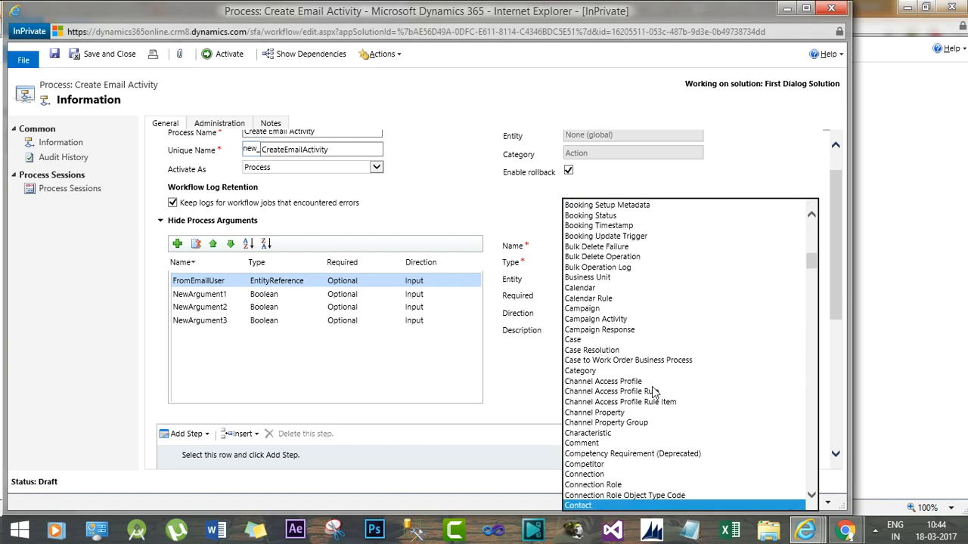
left_click(585, 506)
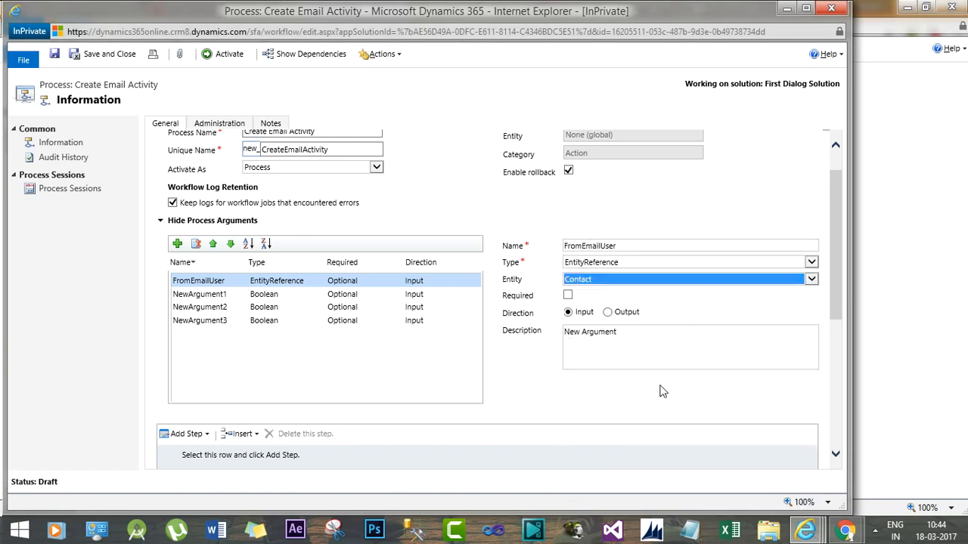
Step: Make the FromEmailUser argument required and set its description to "This is From Email user"
left_click(568, 296)
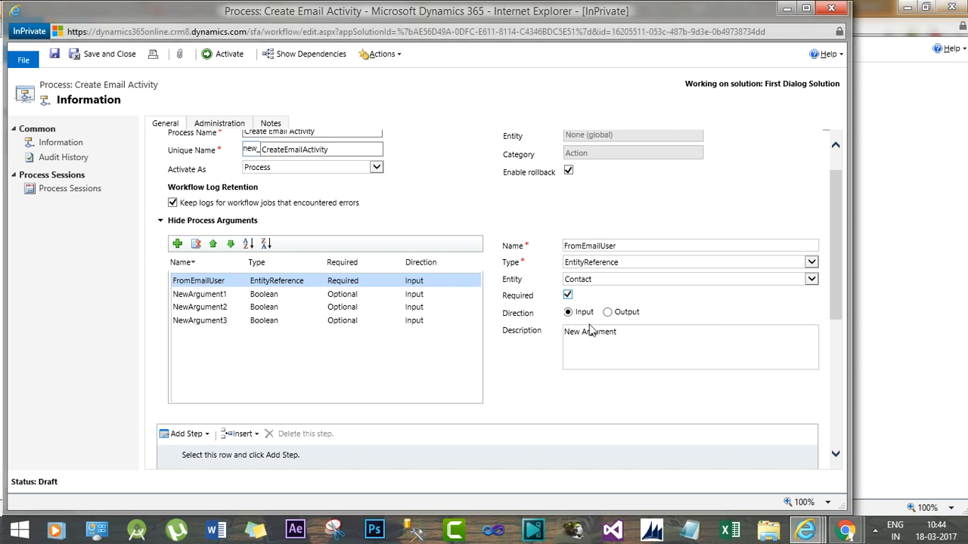
left_click_drag(619, 333, 570, 334)
type("This is From Email user")
Step: Rename the second process argument ToEmailUser and set it as an EntityReference to the User entity
left_click(270, 298)
left_click_drag(627, 248, 529, 259)
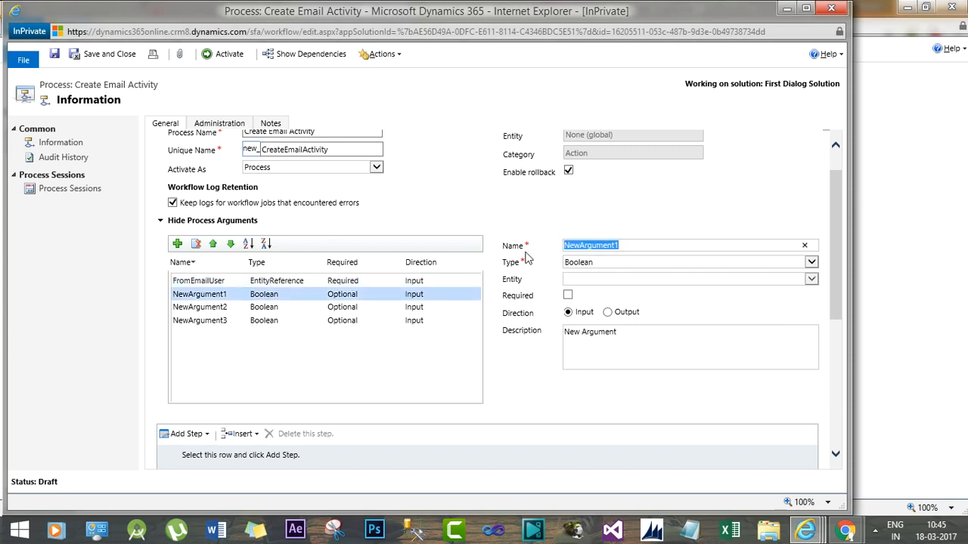
type("ToEmail")
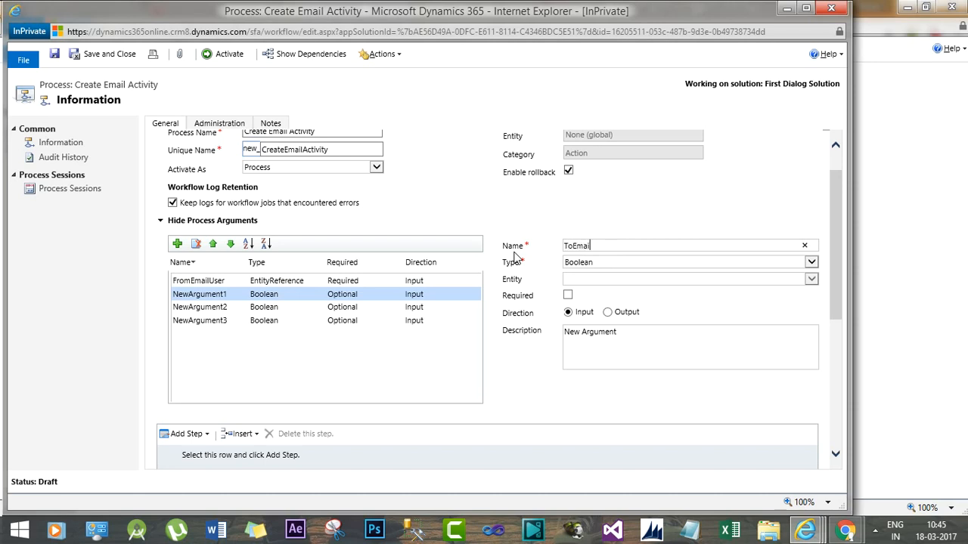
type("User")
left_click(590, 265)
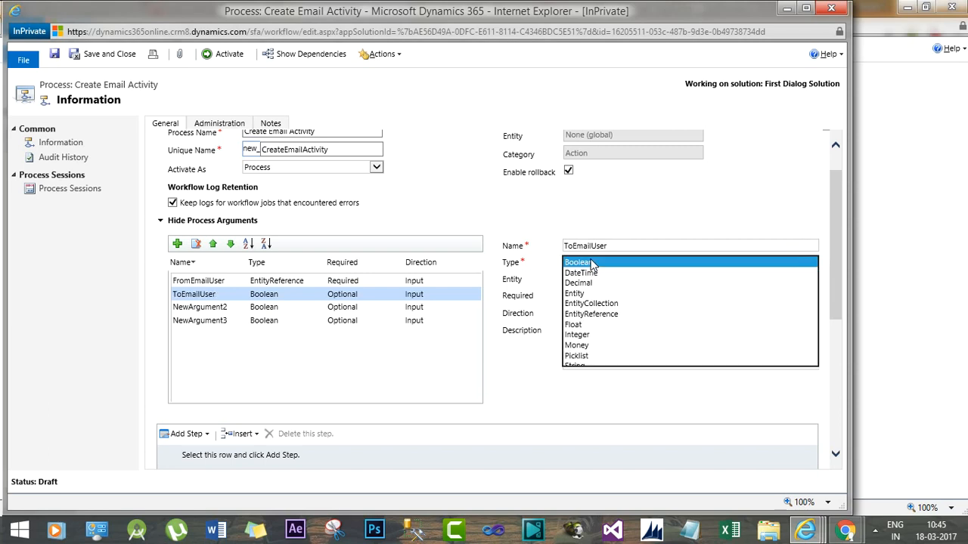
left_click(592, 314)
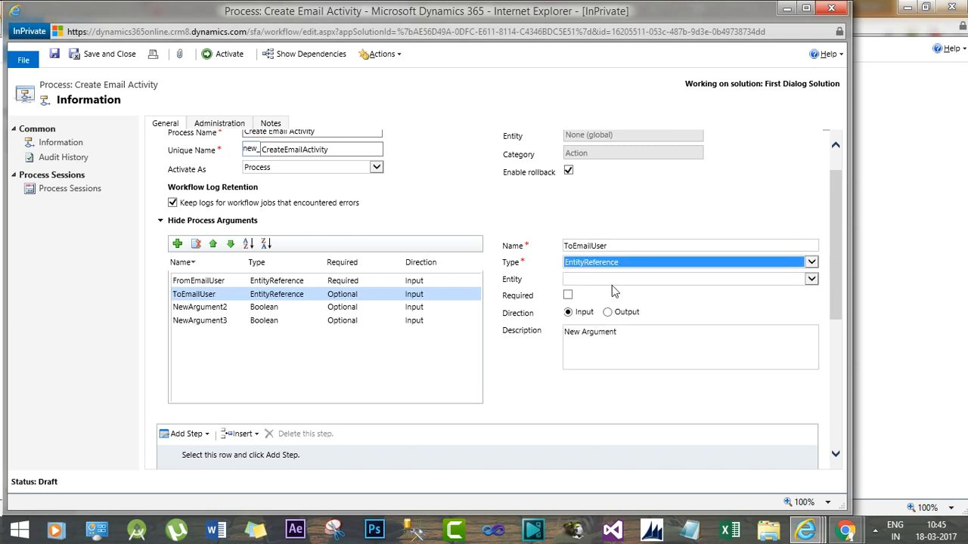
left_click(615, 284)
type("cont")
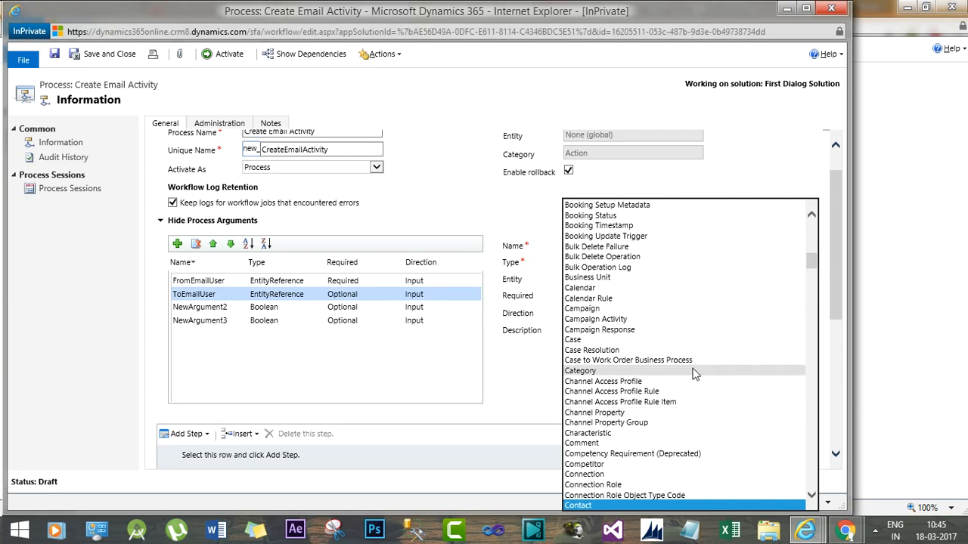
type("user")
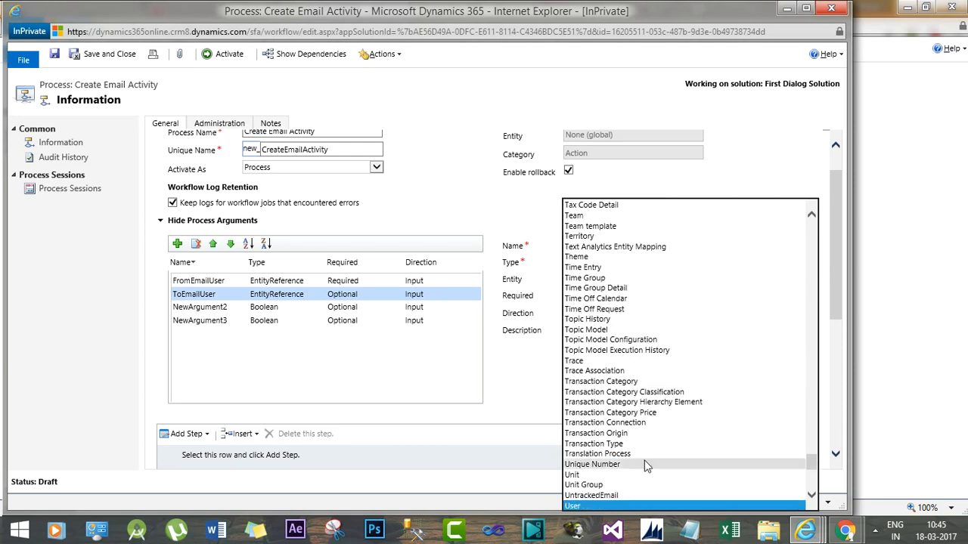
left_click(597, 501)
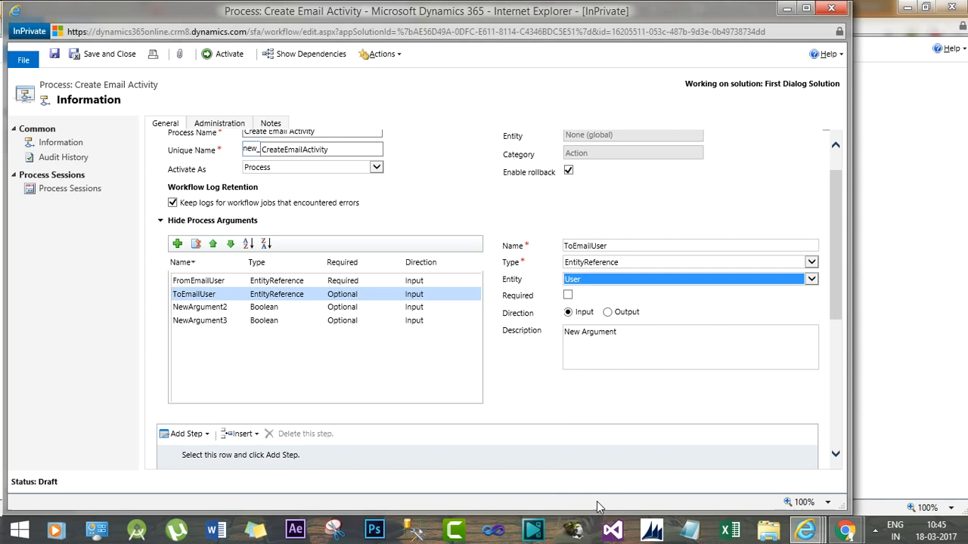
Step: Make the ToEmailUser argument required and set its description to "The To Email user"
left_click(602, 295)
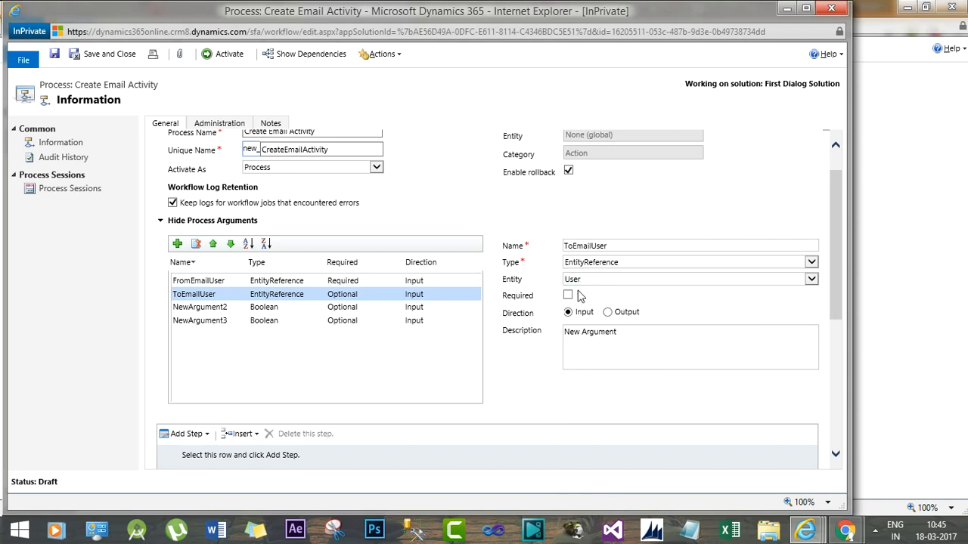
left_click(568, 295)
left_click_drag(622, 333, 553, 333)
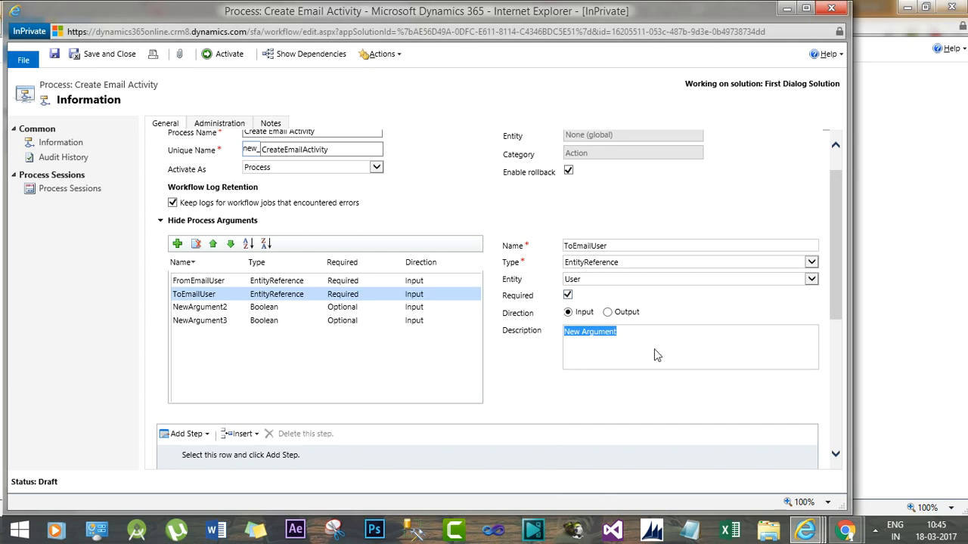
type("The")
type("To Email user")
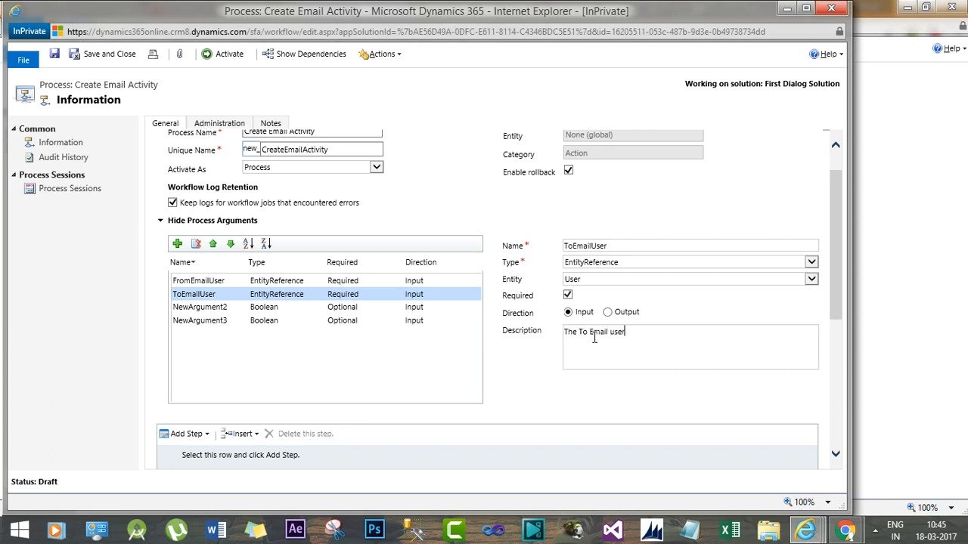
Step: Change the referenced entity of the FromEmailUser argument to User
left_click(257, 282)
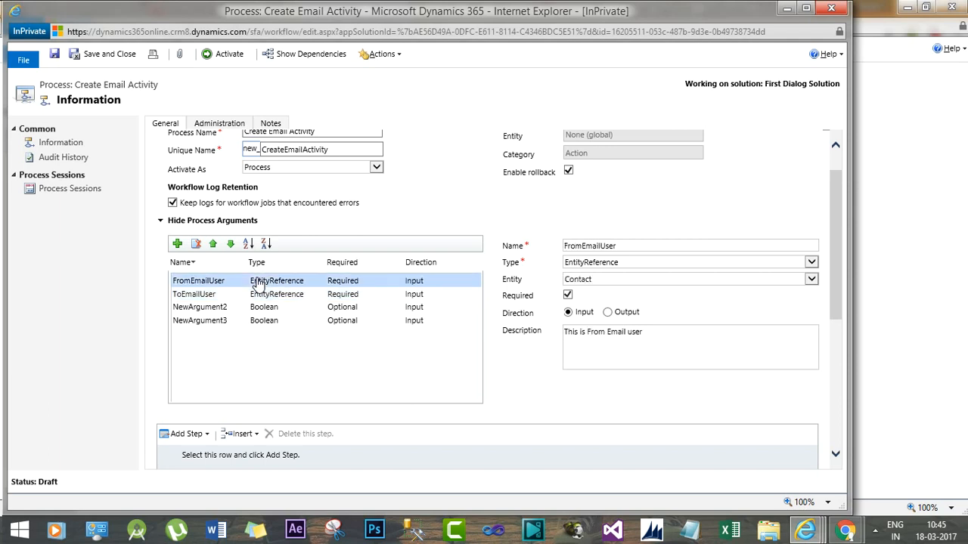
left_click(614, 282)
type("user")
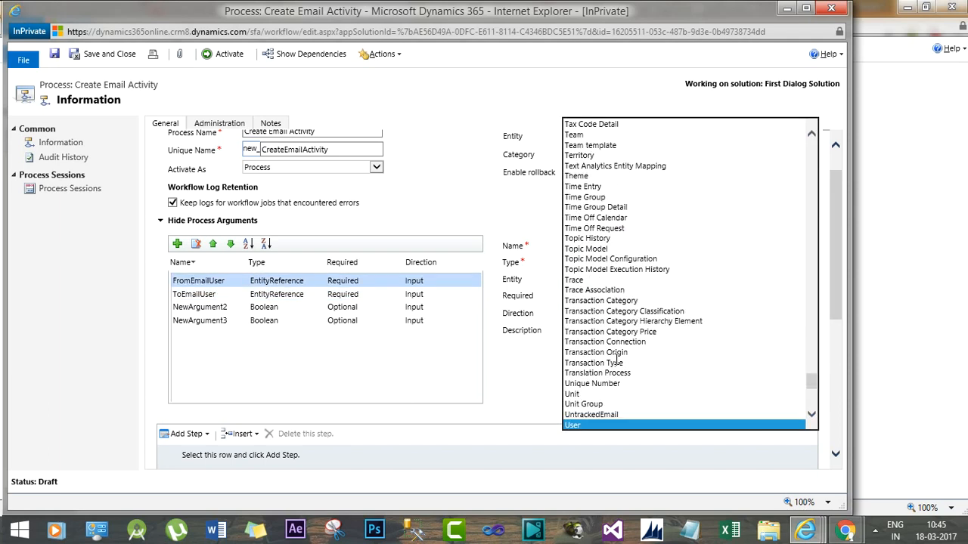
left_click(594, 426)
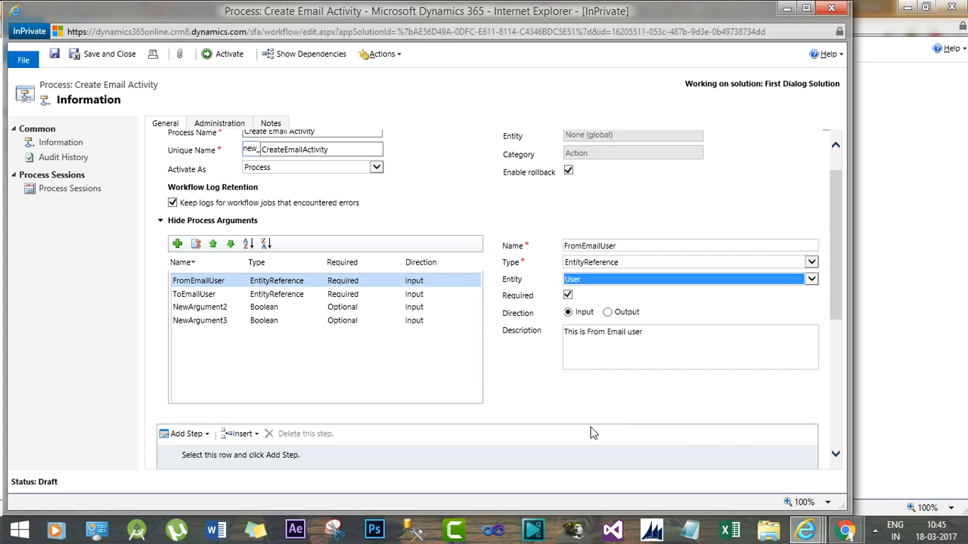
Step: Change the referenced entity of the ToEmailUser argument to Contact
left_click(277, 296)
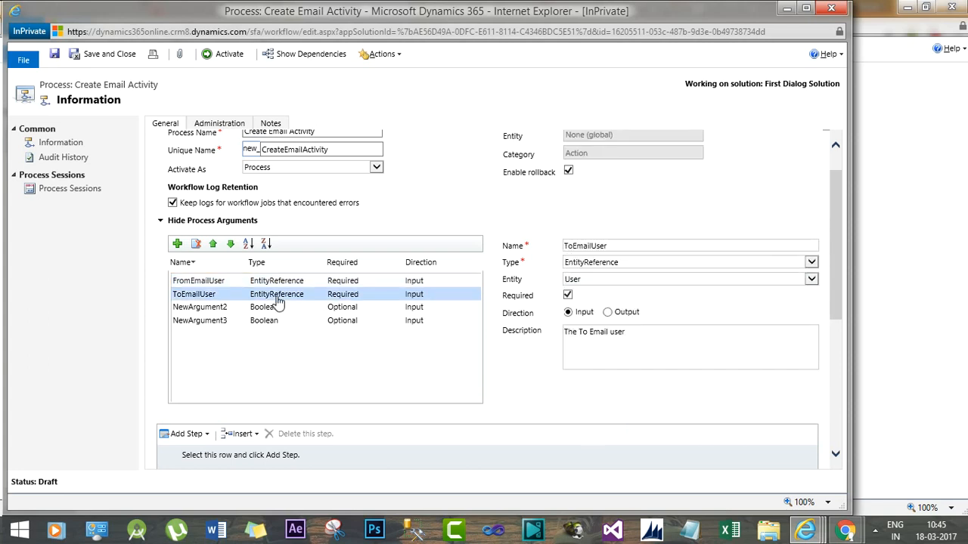
left_click(634, 280)
type("cont")
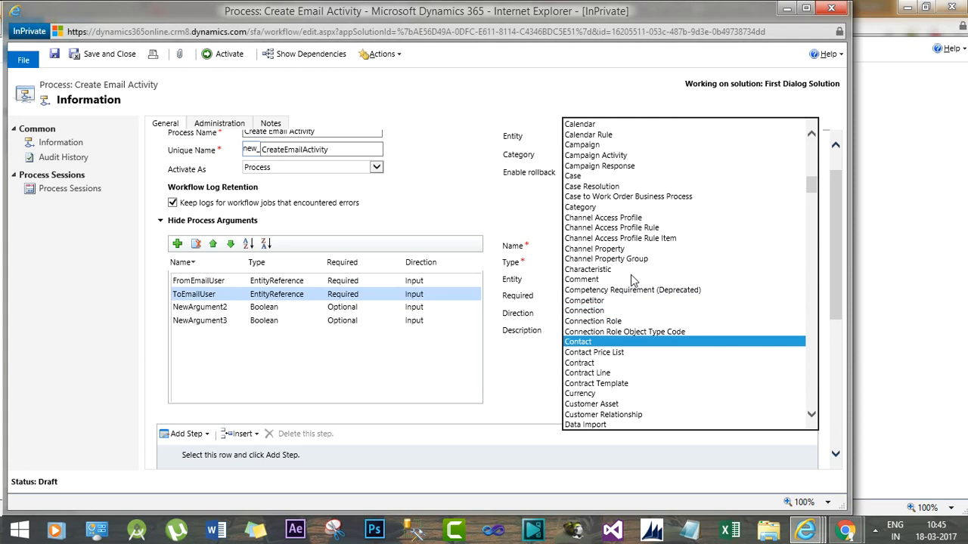
left_click(576, 342)
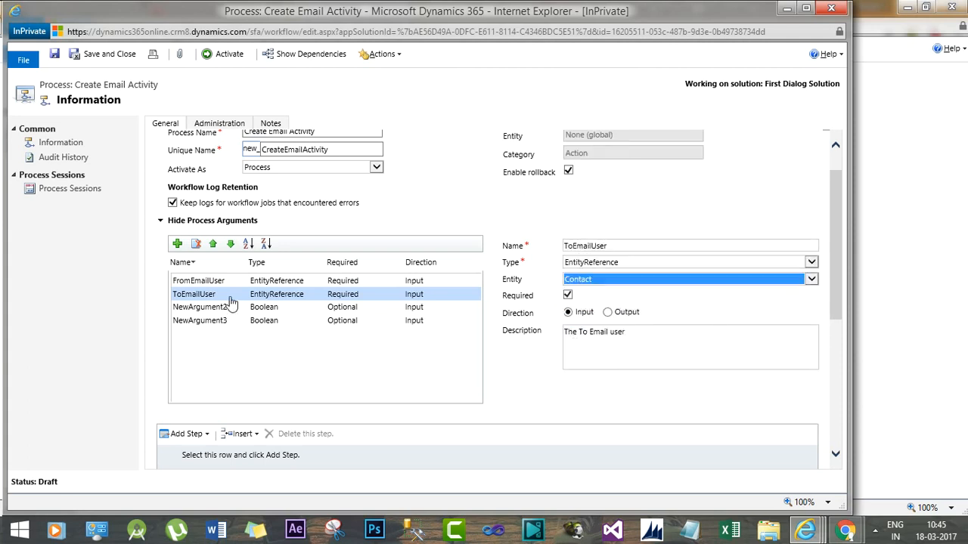
Step: Try to rename the third process argument "Subject Of Email"
left_click(206, 308)
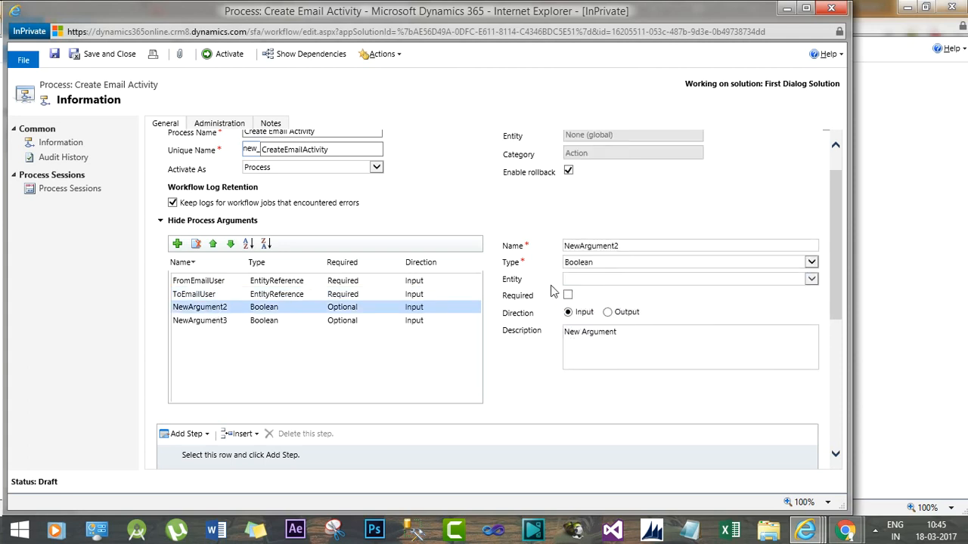
left_click(626, 246)
left_click_drag(626, 246, 564, 250)
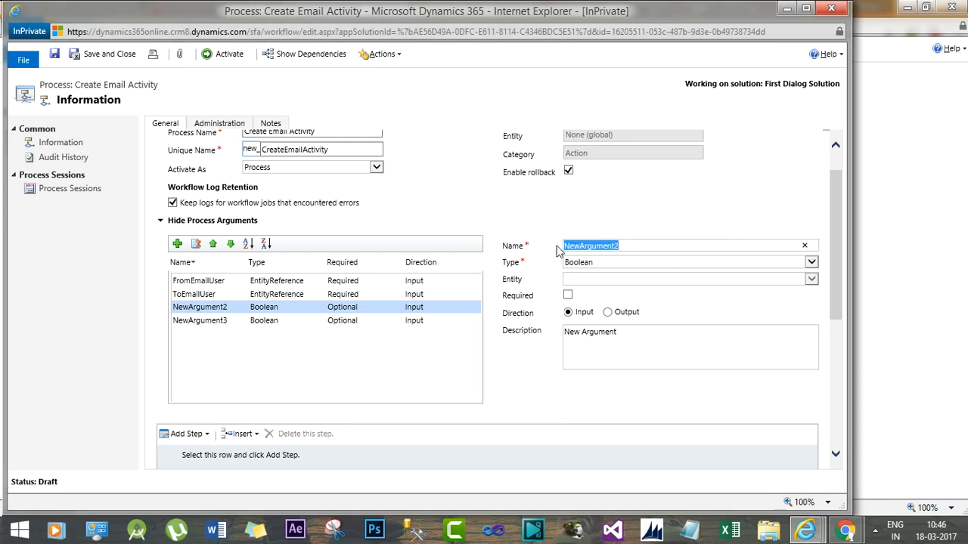
type("Subject")
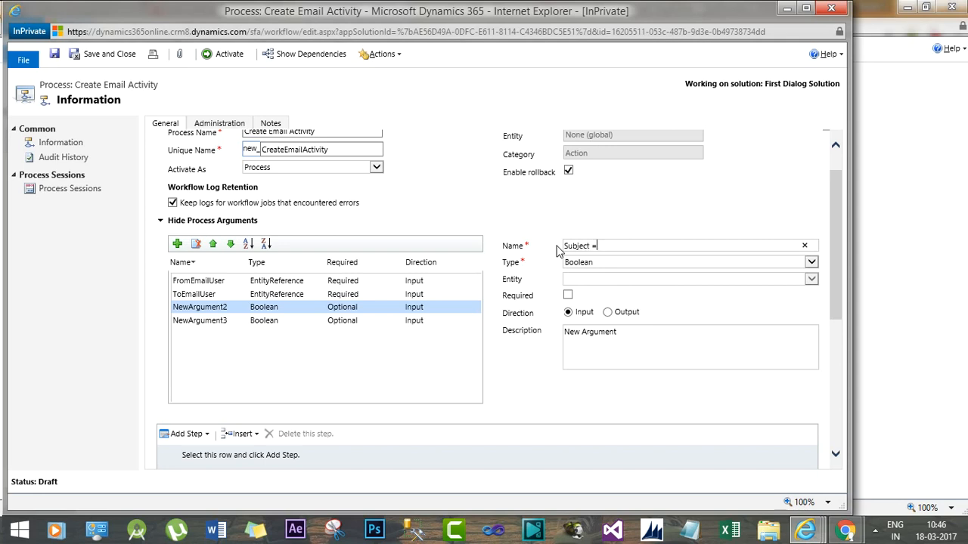
type(" Of Email")
left_click(691, 294)
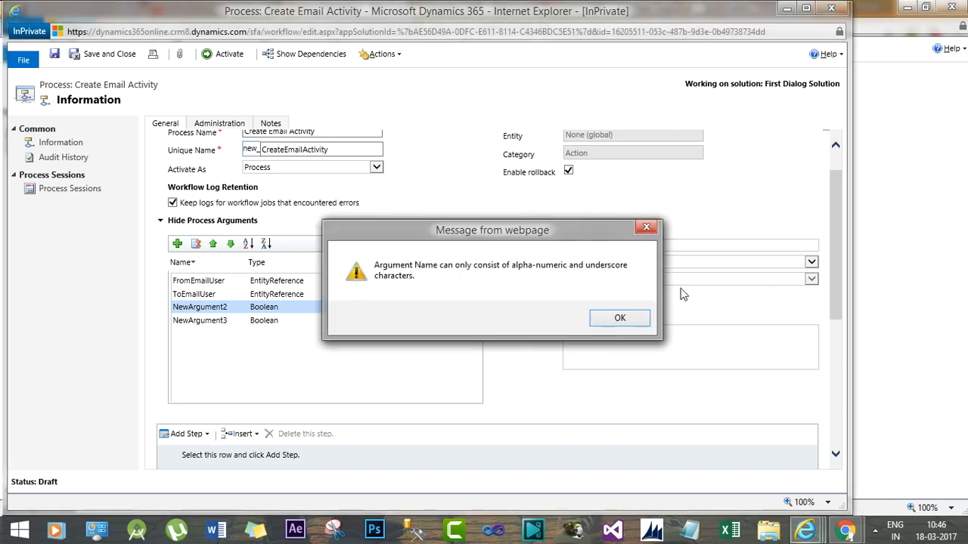
left_click(616, 320)
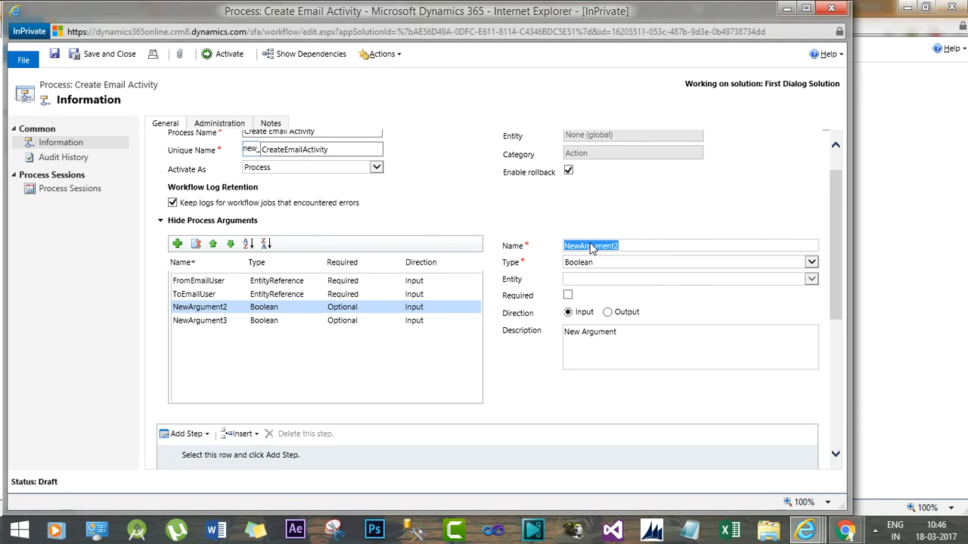
Step: Rename the third process argument EmailSubject and set its type to String
left_click(627, 248)
left_click_drag(635, 248, 551, 244)
type("EmailSun\\bject")
left_click(599, 246)
key("BackSpace")
key("BackSpace")
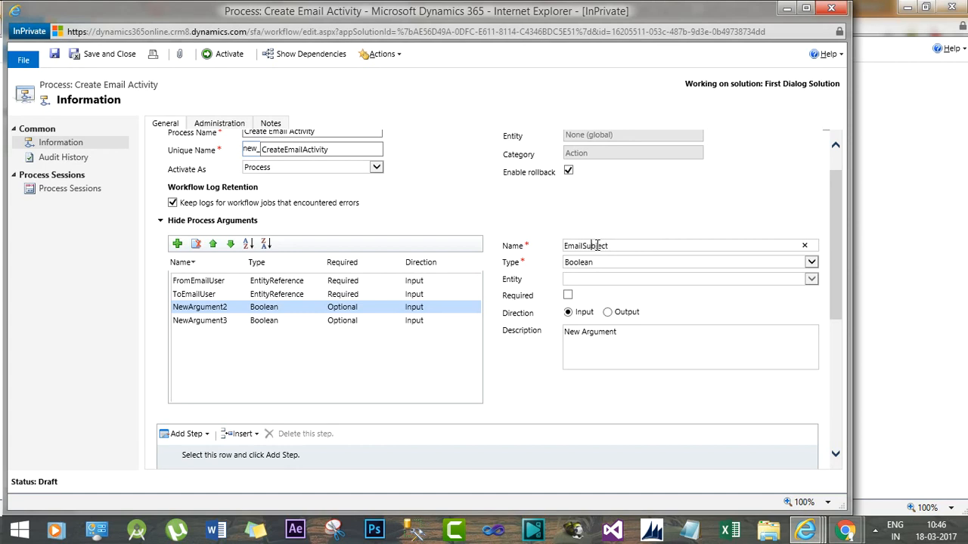
left_click(597, 261)
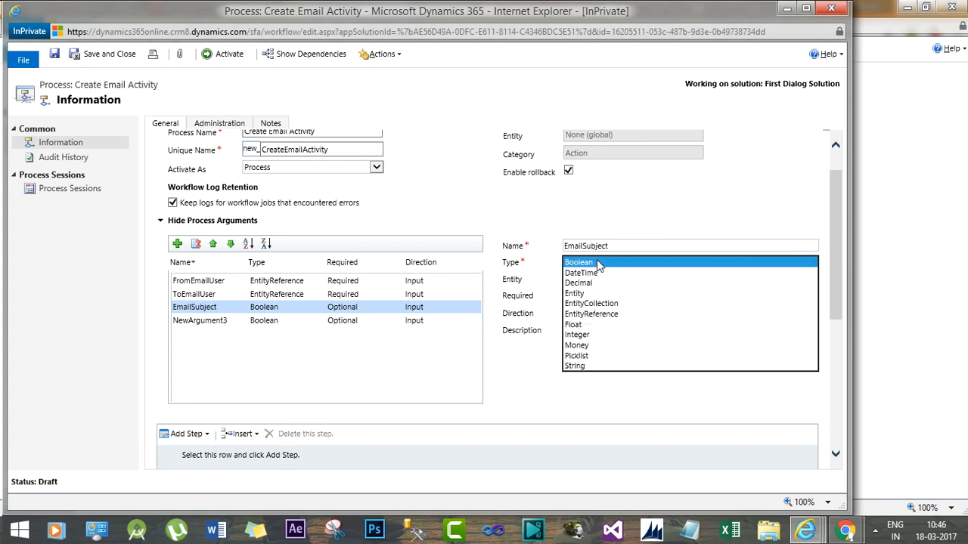
left_click(588, 365)
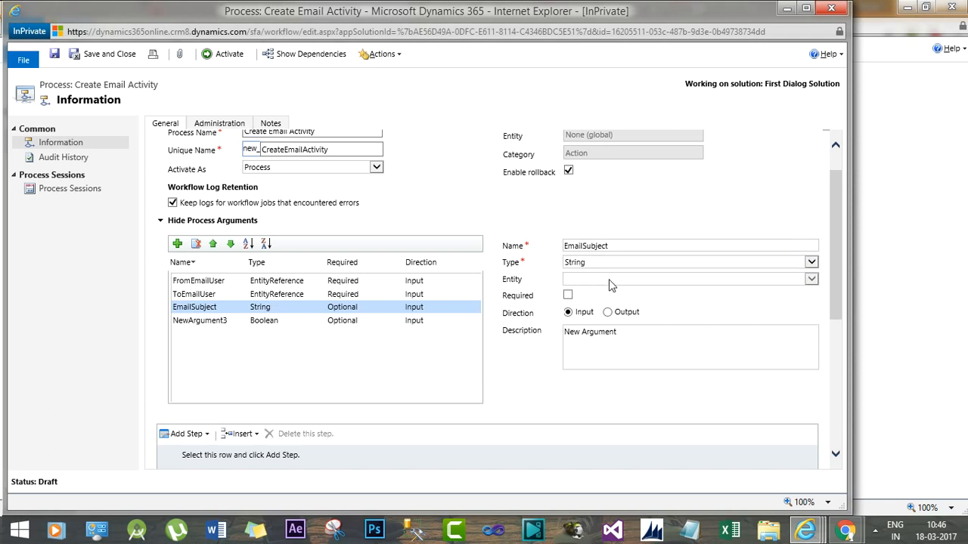
Step: Make the EmailSubject argument required and set its description to "Subject"
left_click(568, 294)
left_click_drag(617, 331, 535, 339)
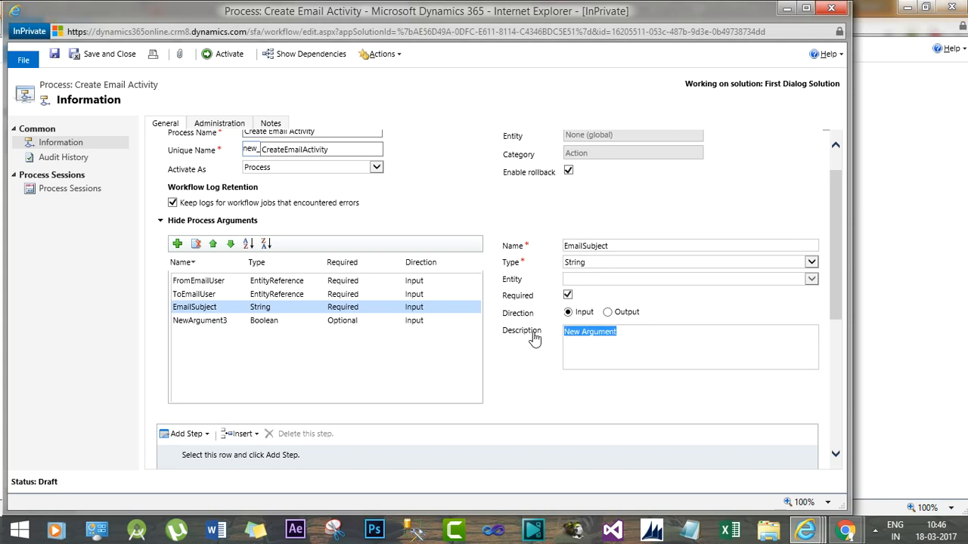
type("Subject")
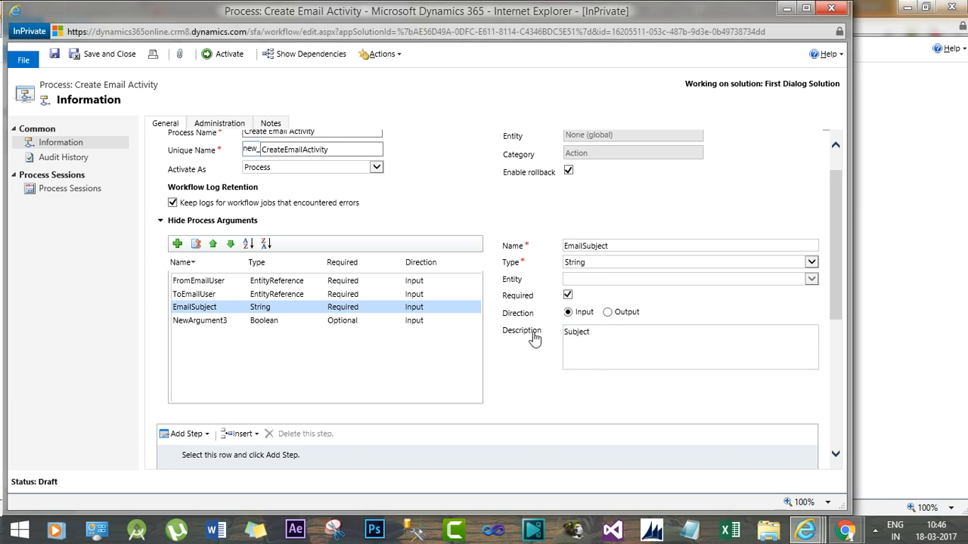
Step: Rename the fourth process argument EmailDescription and set its type to String
left_click(255, 322)
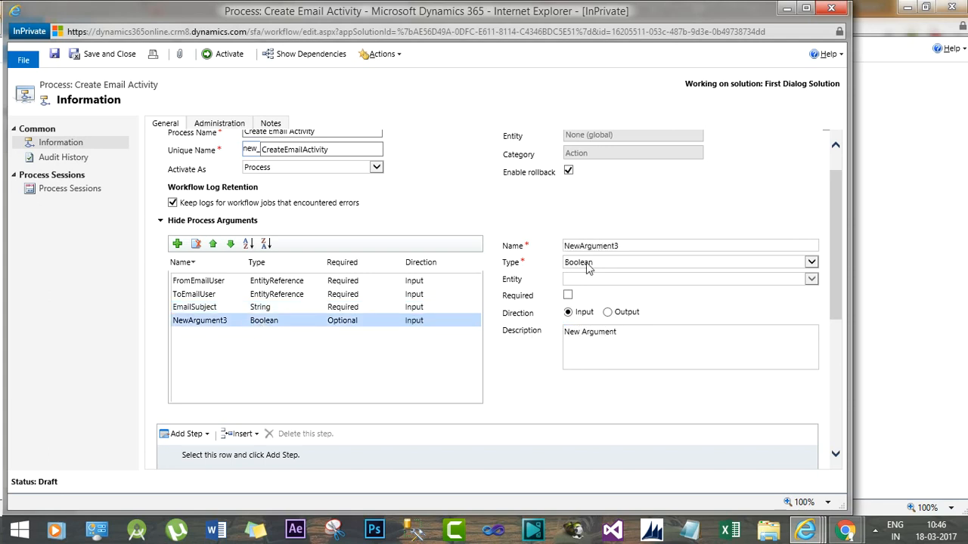
left_click(624, 246)
double_click(625, 246)
key("BackSpace")
type("EmailDescription")
left_click(591, 262)
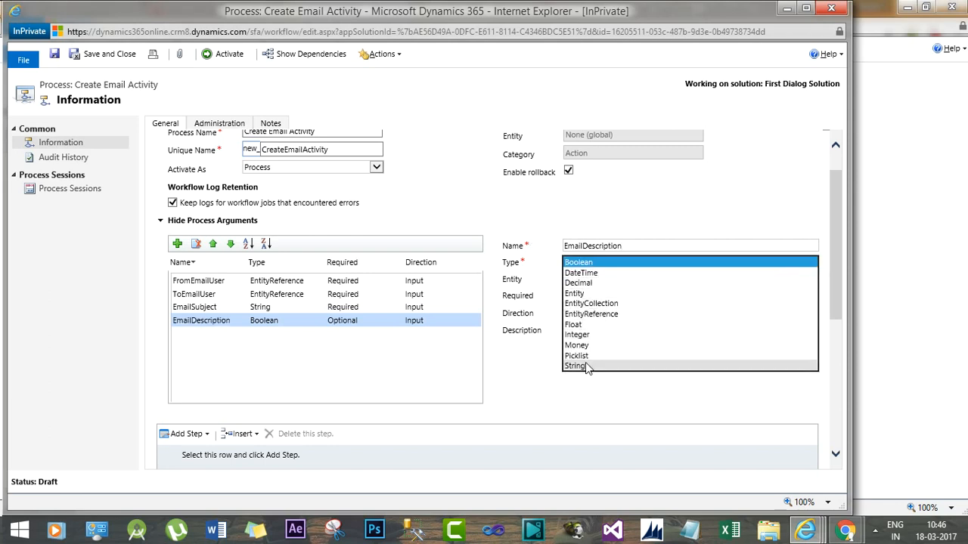
left_click(583, 365)
Step: Make the EmailDescription argument required and set its description to "Description"
left_click(568, 296)
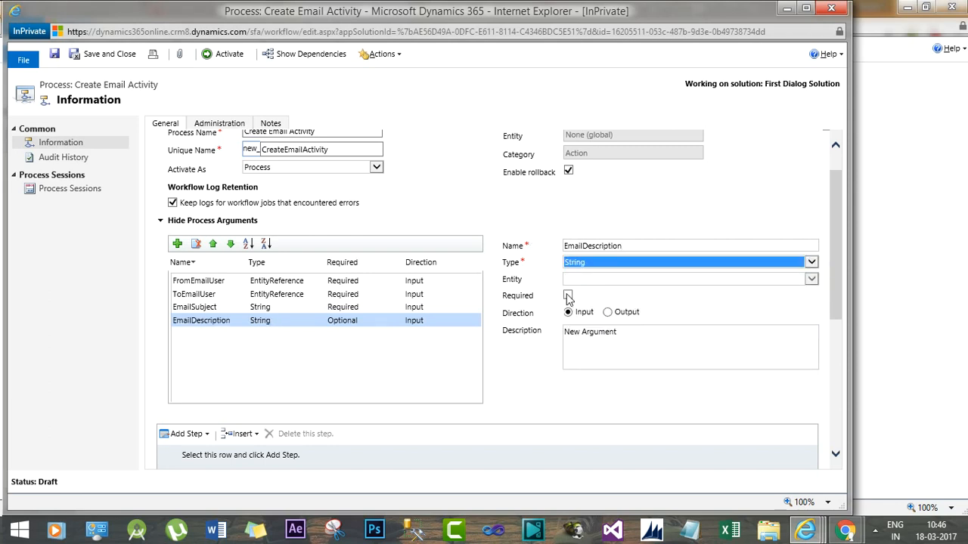
left_click_drag(621, 337, 537, 344)
key("BackSpace")
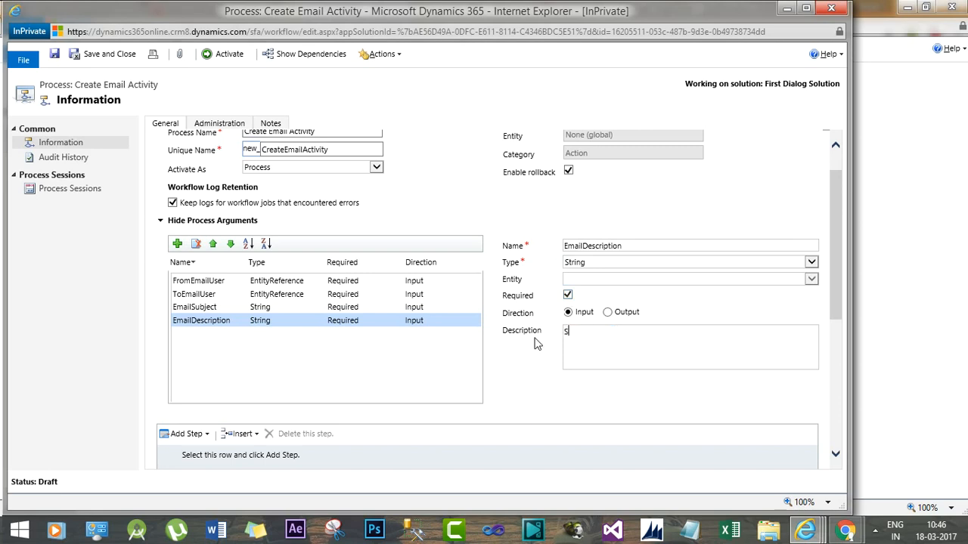
type("Description")
Step: Add a fifth process argument named IfEmailExist with the type Boolean
left_click(177, 244)
left_click(615, 246)
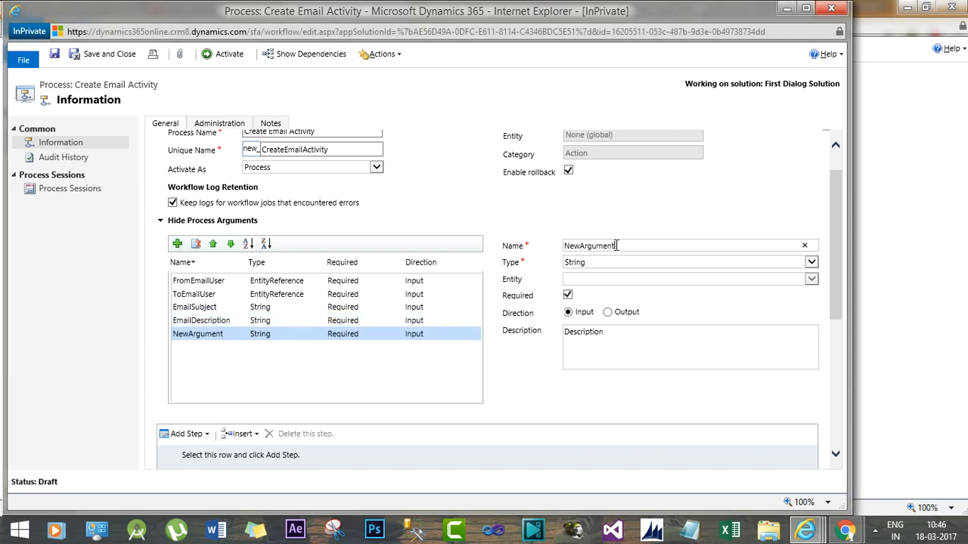
left_click_drag(614, 245, 552, 244)
type("IfEmailExist")
left_click(591, 265)
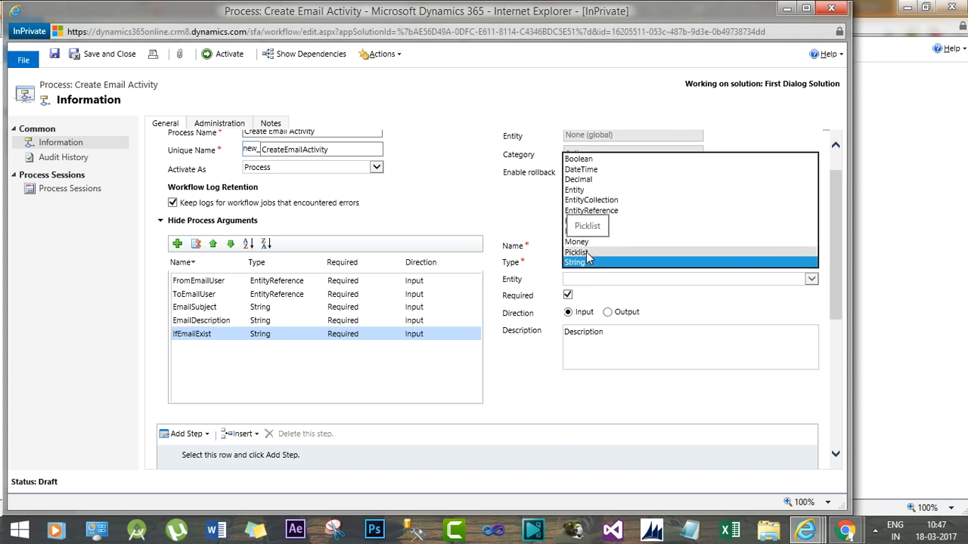
left_click(580, 159)
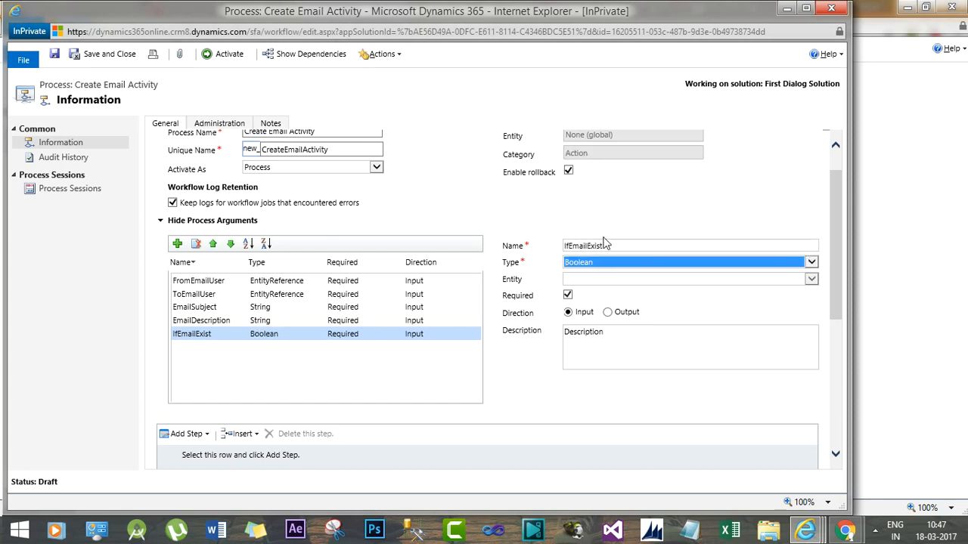
Step: Set the IfEmailExist argument's description to "Email Flag" and its direction to Output
left_click(605, 283)
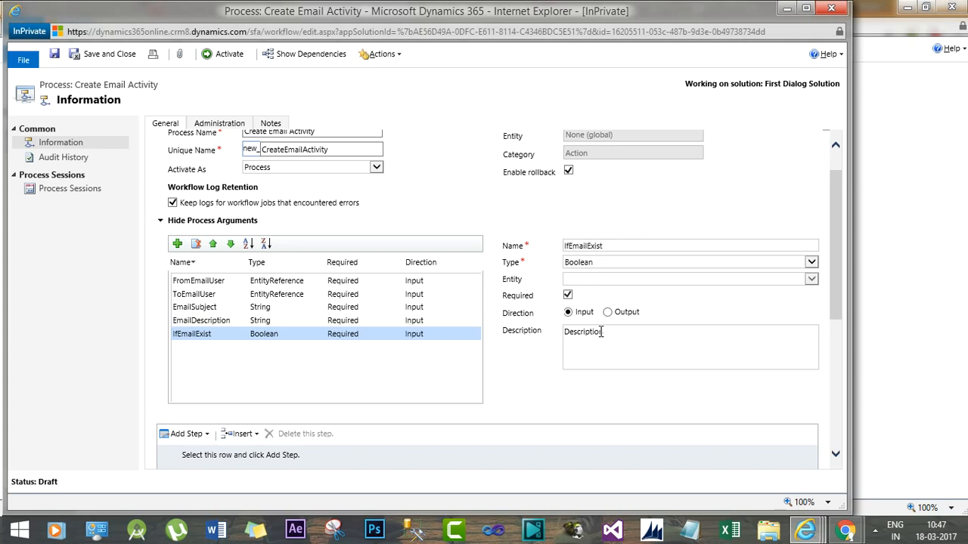
left_click_drag(603, 331, 555, 333)
type("Email Flag")
left_click(607, 312)
Step: Add a Send Email step to the process and describe it as "Send Email"
scroll(836, 193, "down", 3)
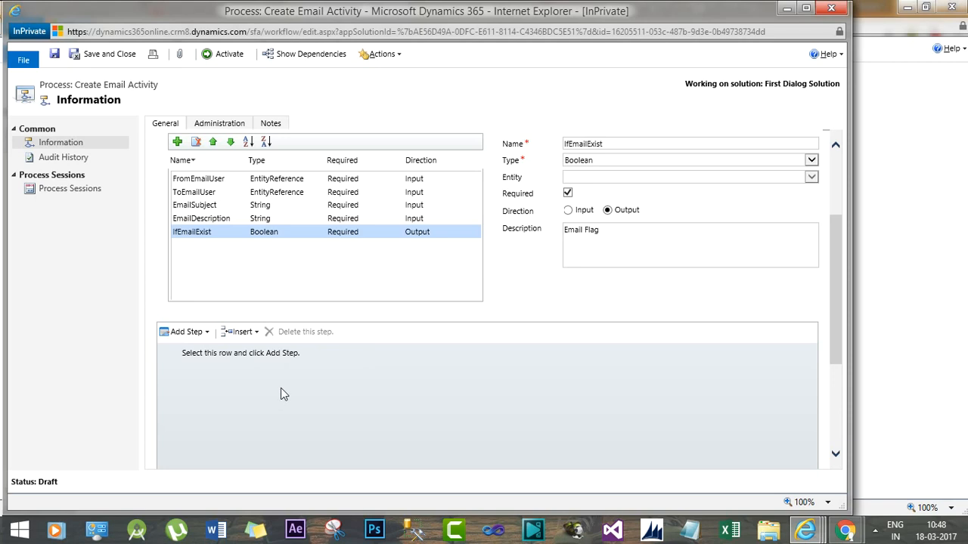
left_click(221, 359)
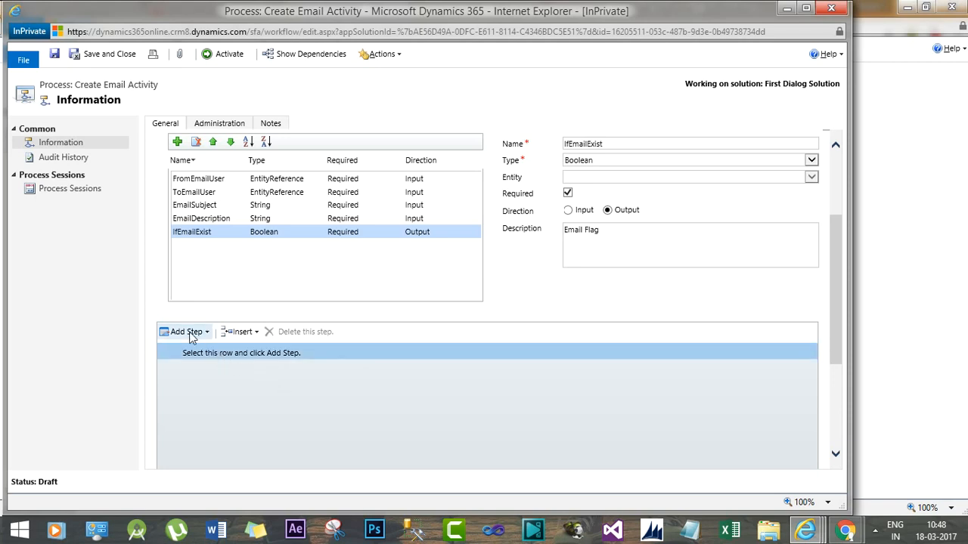
left_click(191, 336)
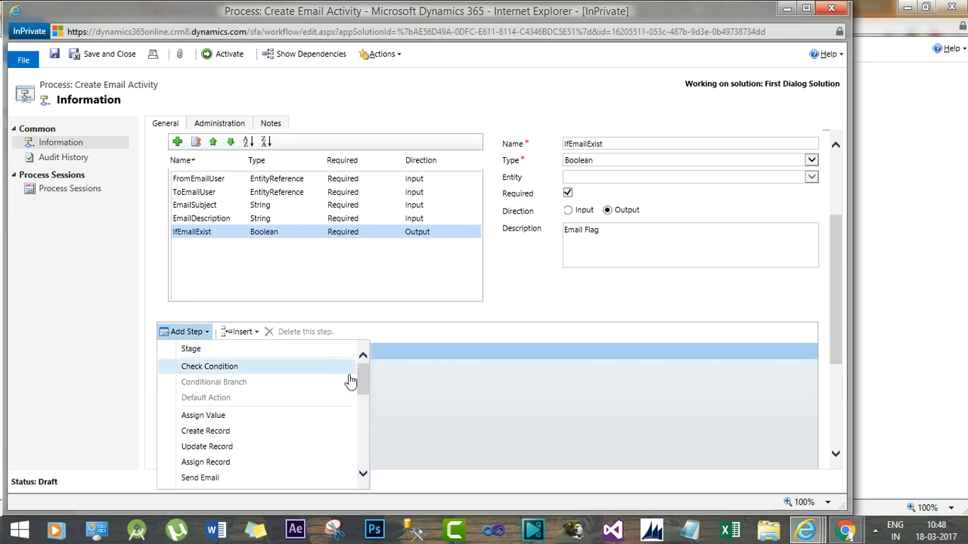
left_click_drag(363, 382, 346, 404)
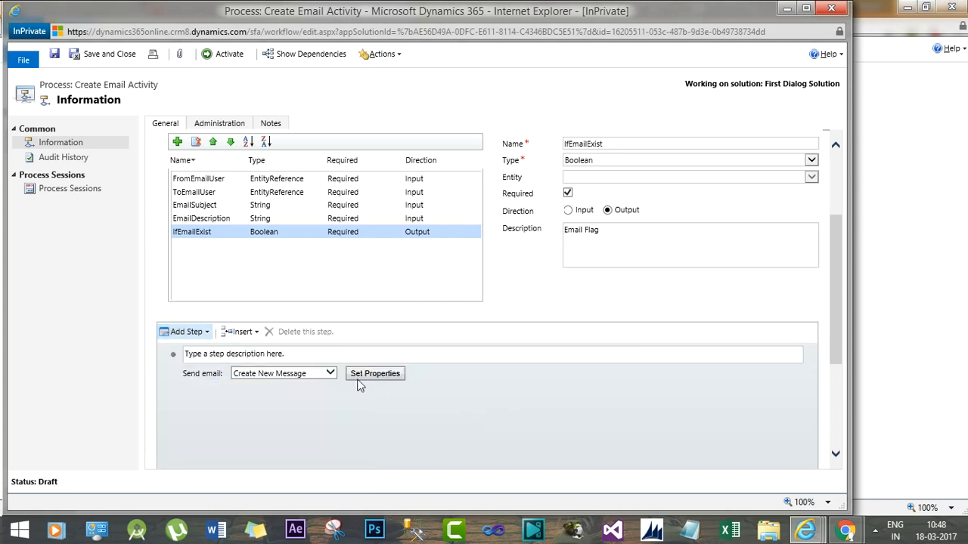
left_click(312, 356)
type("Send Email")
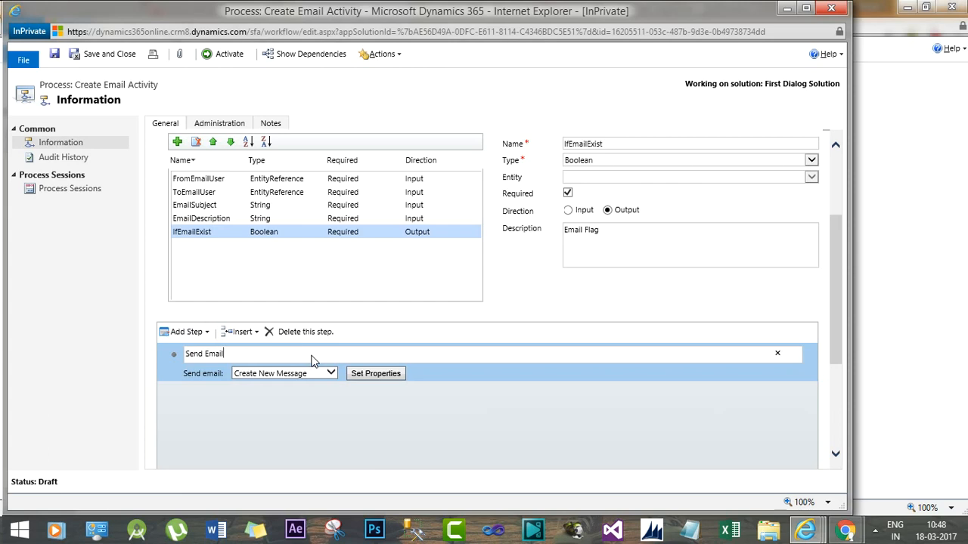
Step: Open the Send Email step's properties and set From to the Created By value of FromEmailUser (User)
left_click(388, 378)
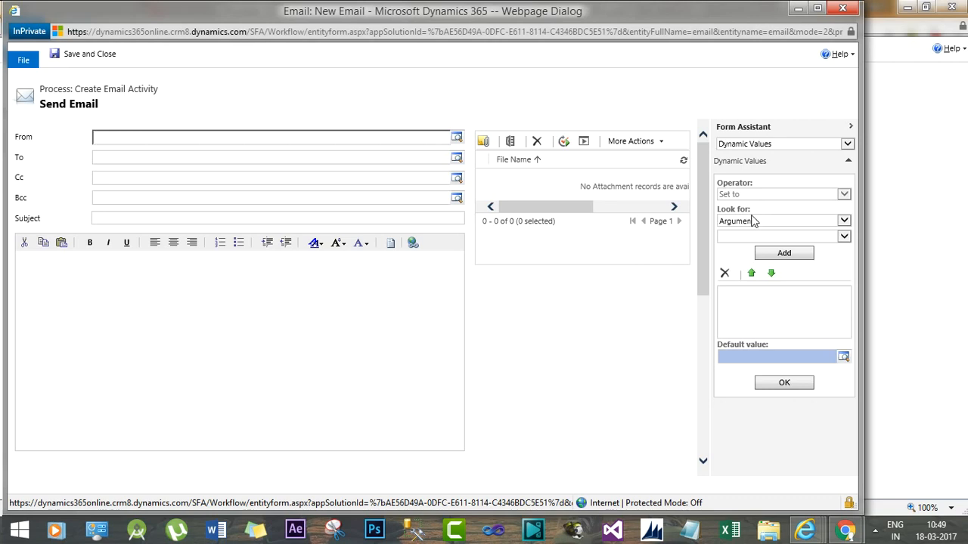
left_click(832, 236)
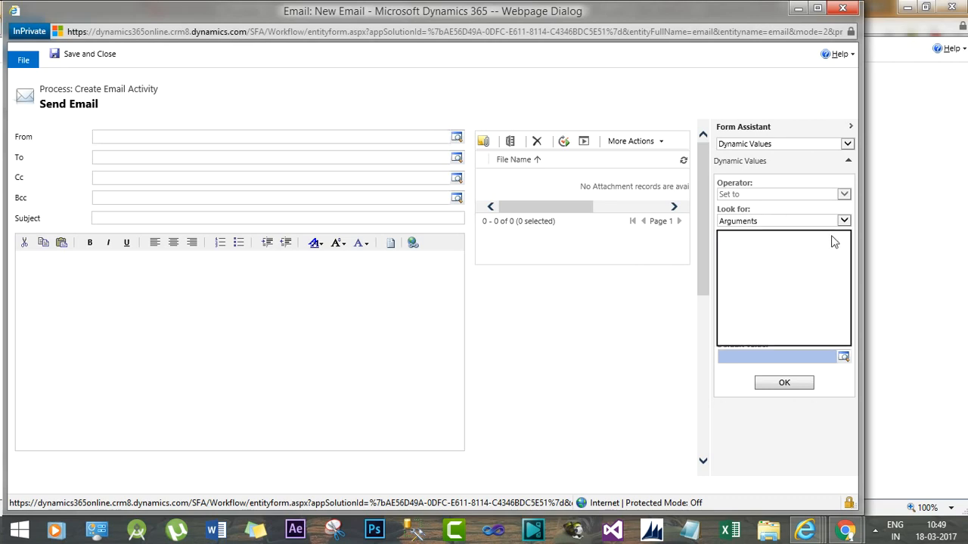
left_click(832, 219)
left_click(749, 220)
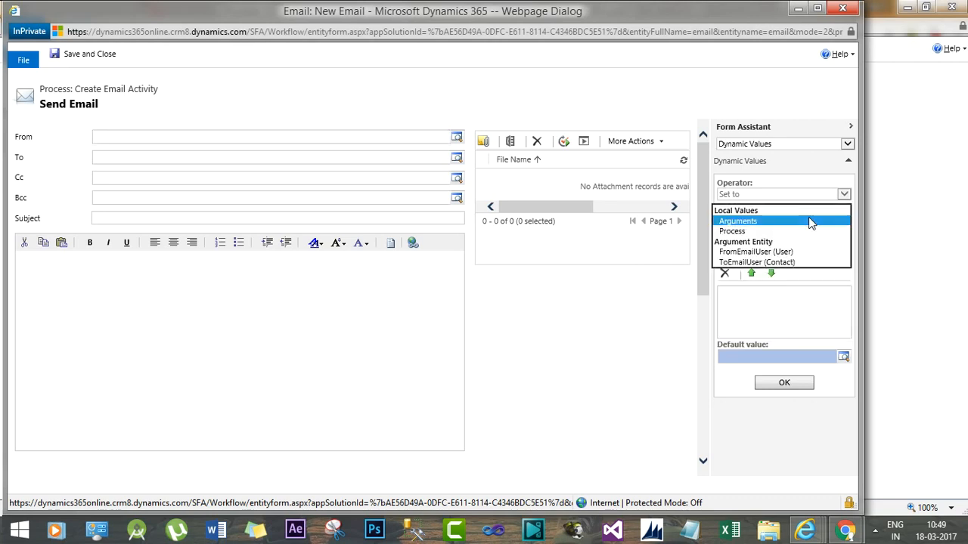
left_click(760, 251)
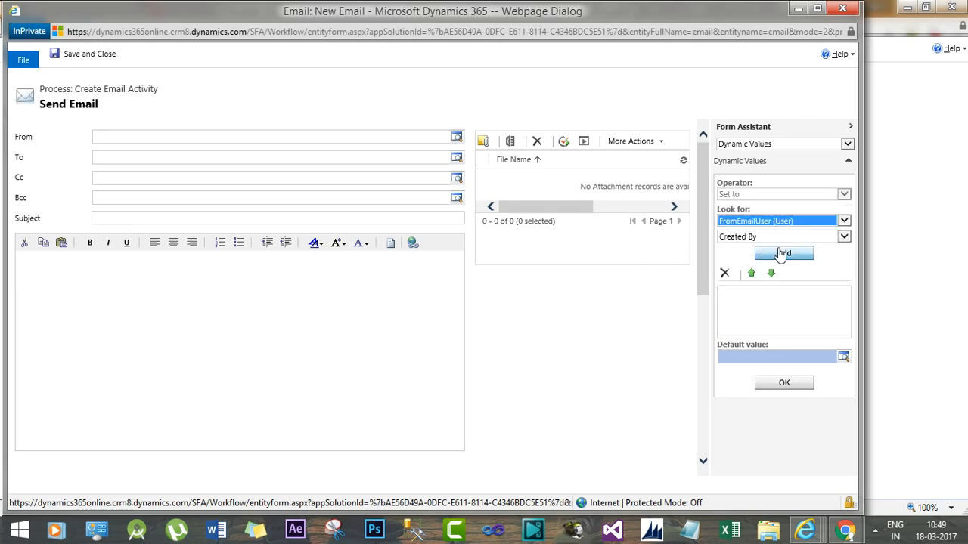
left_click(781, 238)
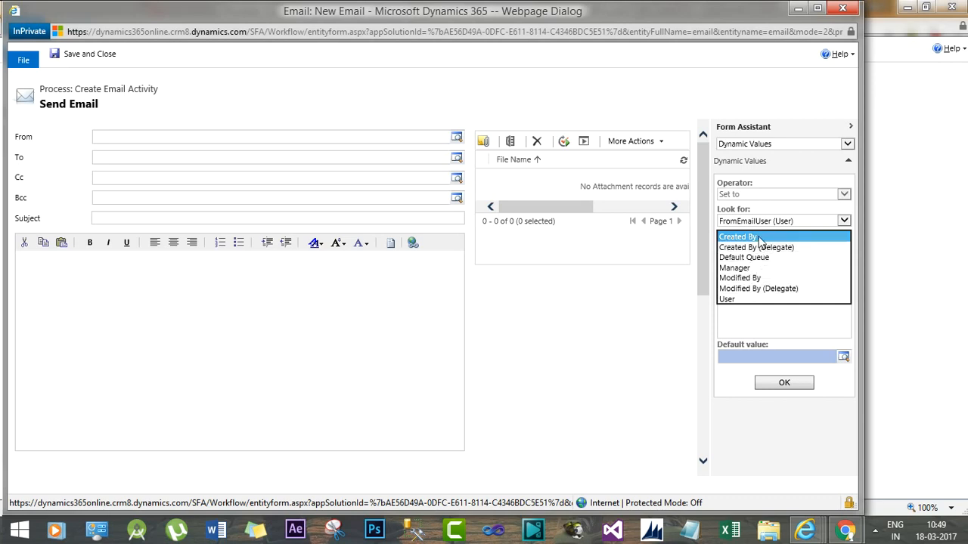
left_click(759, 238)
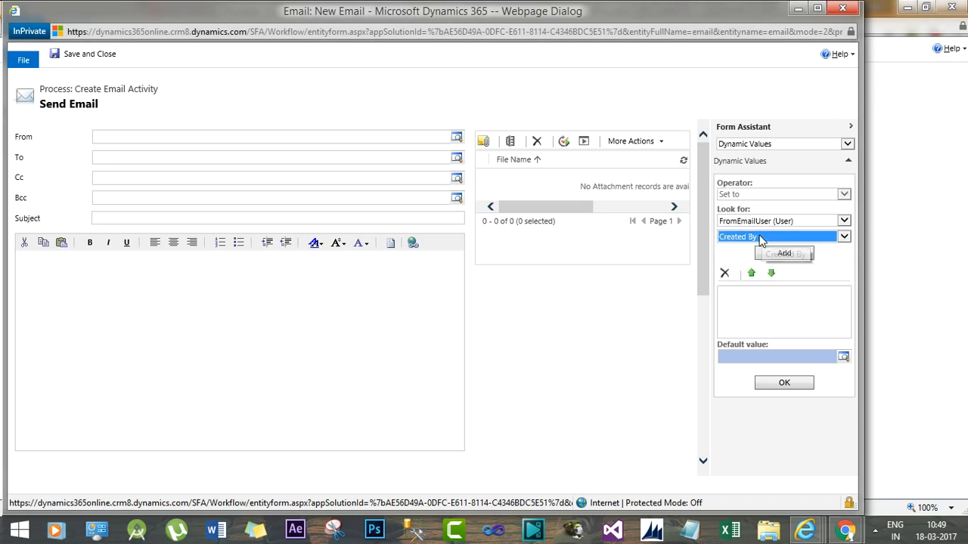
left_click(784, 254)
left_click(771, 291)
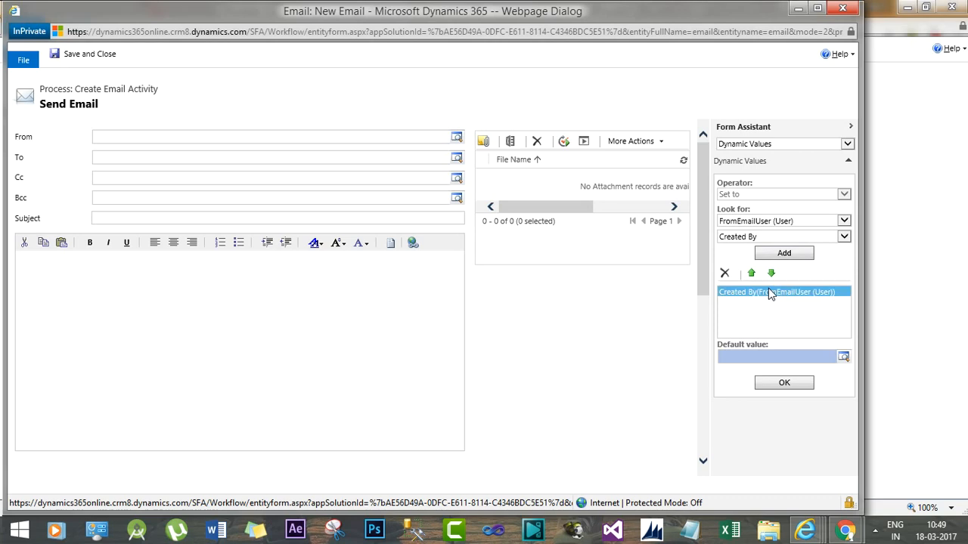
left_click(784, 382)
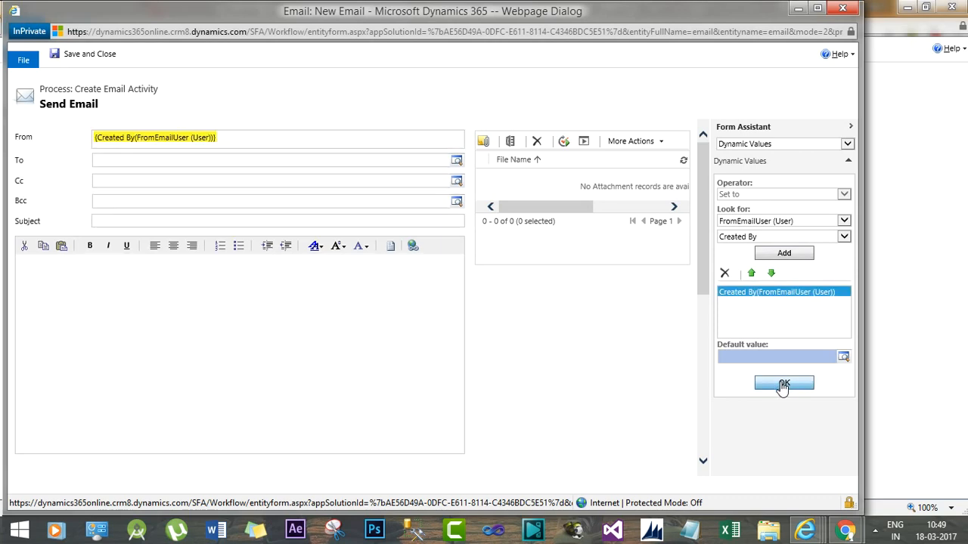
Step: Set the email's To field to the Contact value of ToEmailUser (Contact)
left_click(130, 160)
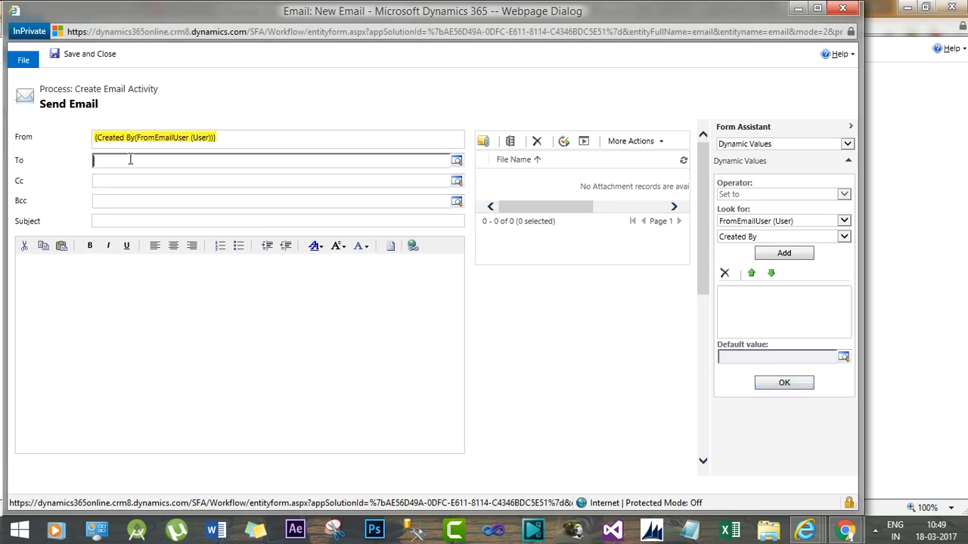
left_click(795, 224)
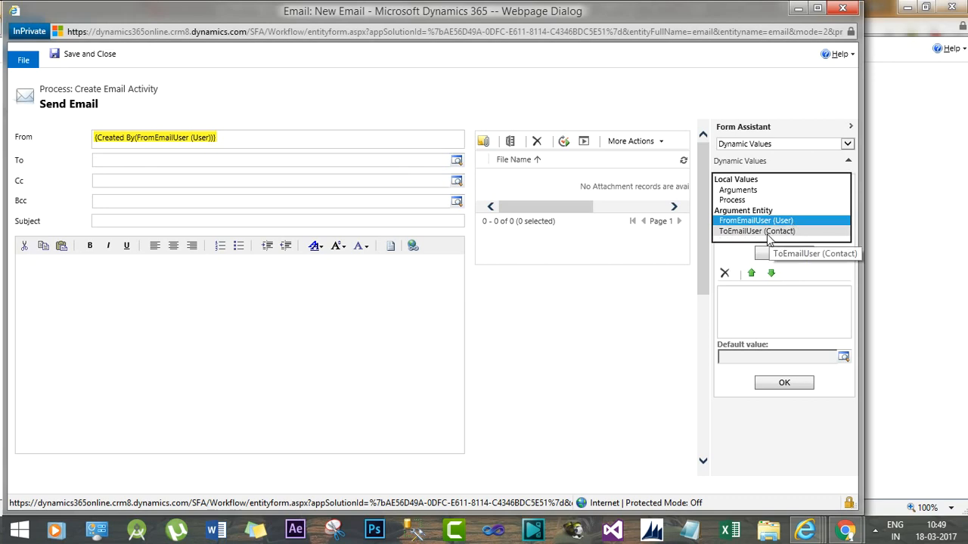
left_click(768, 232)
left_click(779, 238)
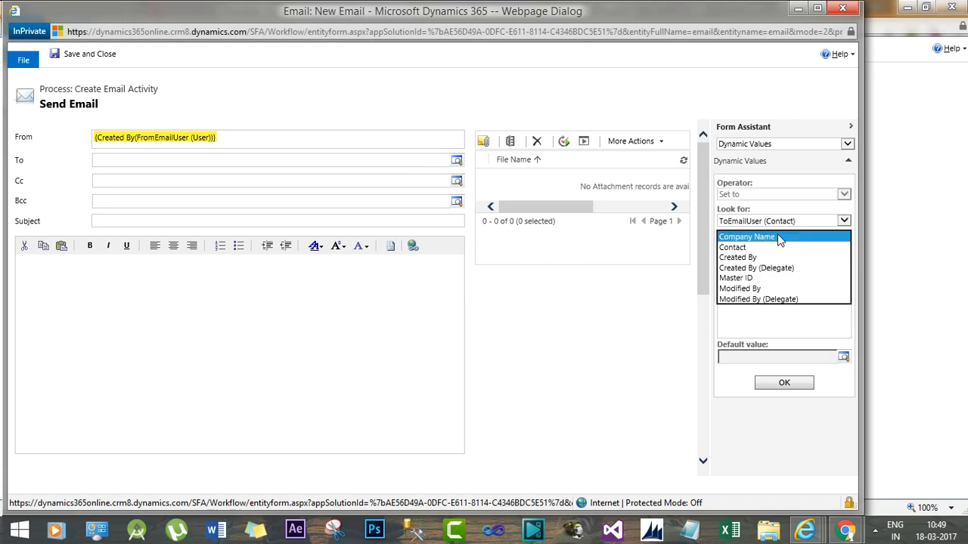
left_click(775, 247)
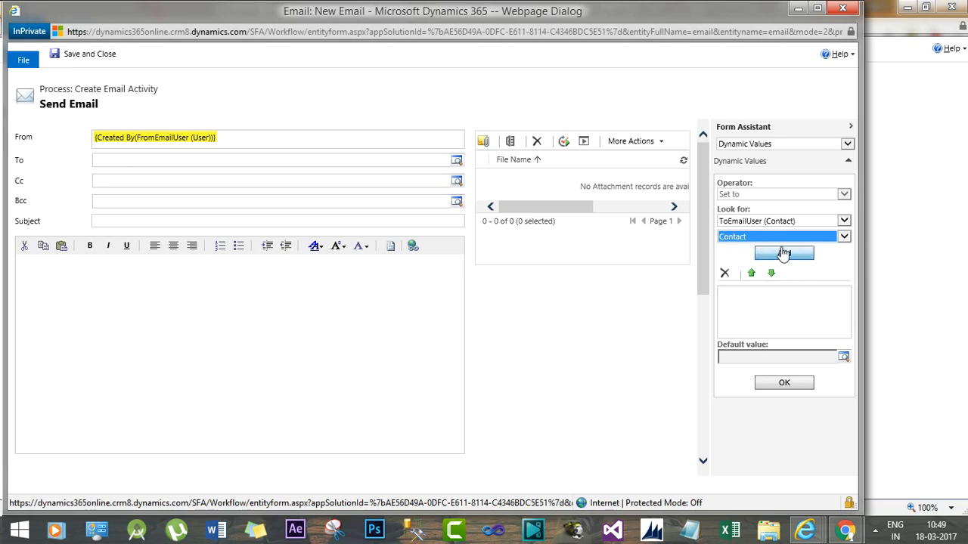
left_click(779, 254)
left_click(769, 292)
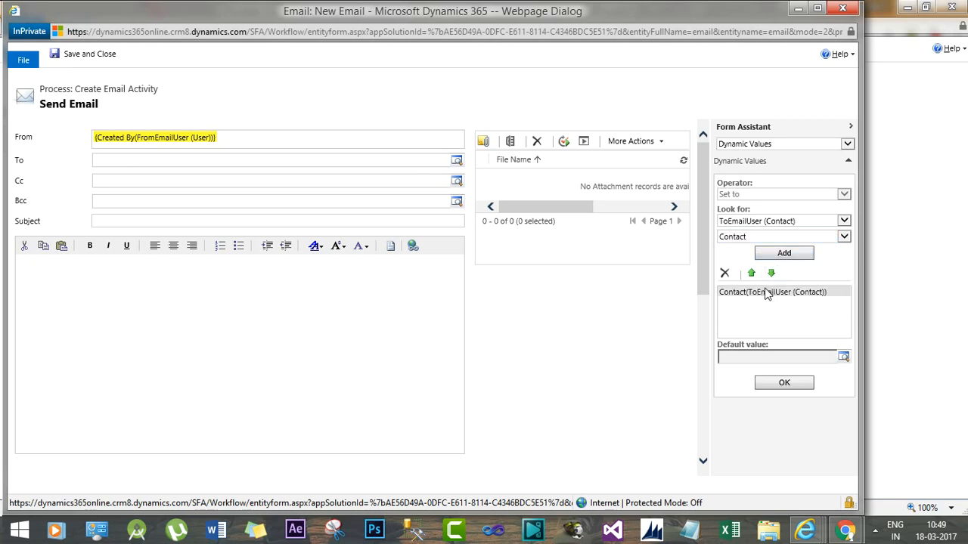
left_click(768, 385)
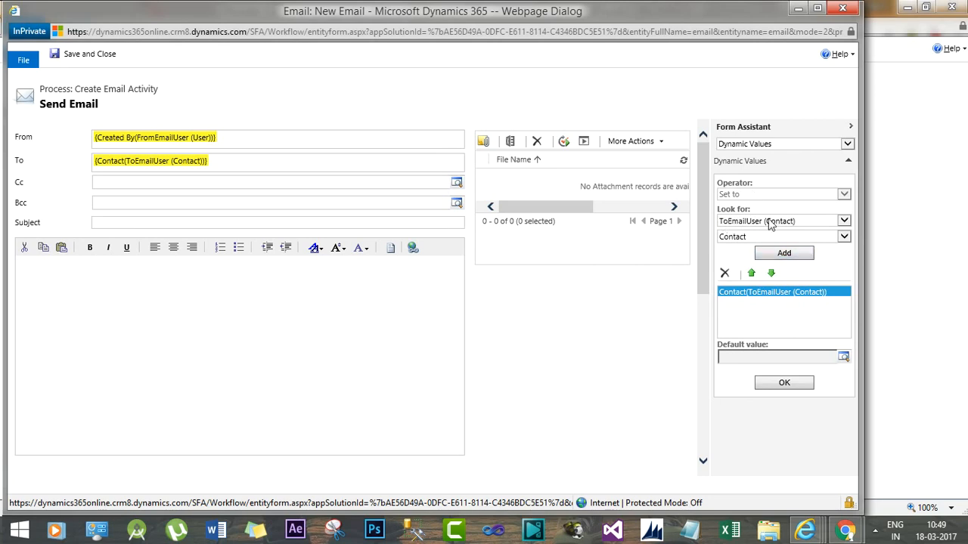
Step: Set the email's Subject to the EmailSubject argument
left_click(127, 221)
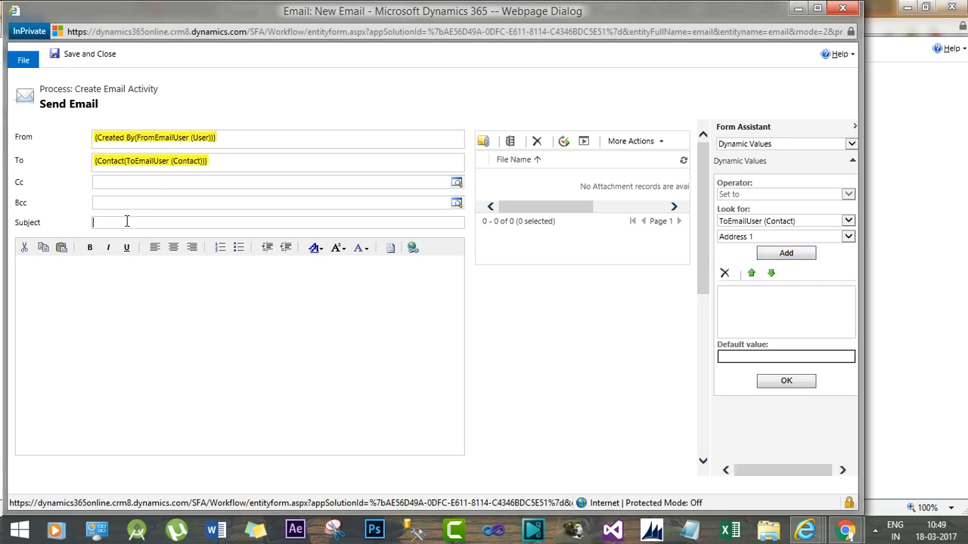
left_click(764, 223)
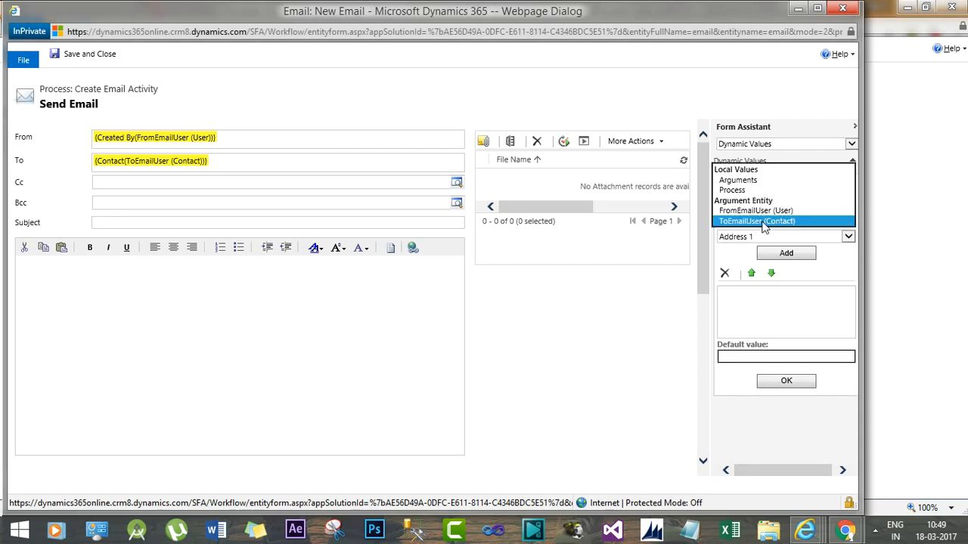
left_click(750, 180)
left_click(748, 236)
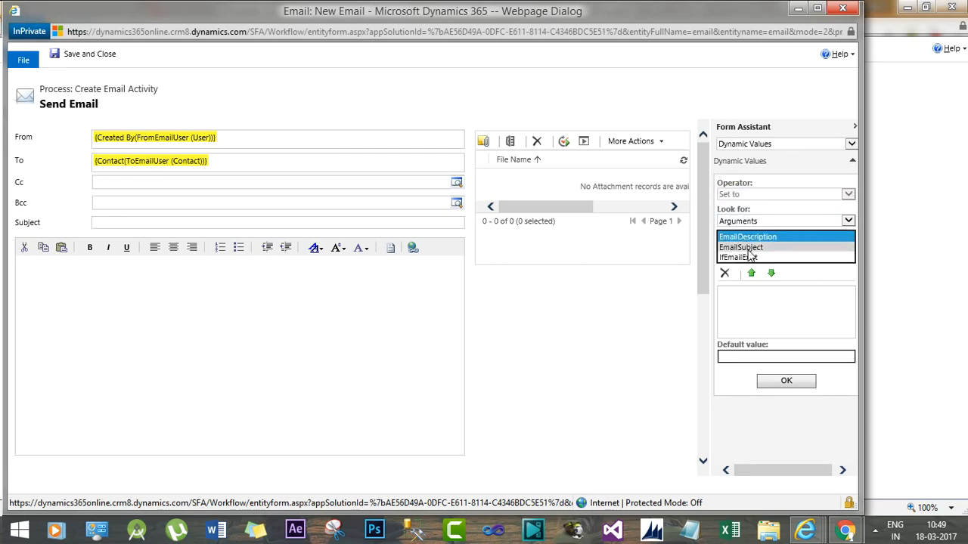
left_click(741, 247)
left_click(784, 255)
left_click(776, 294)
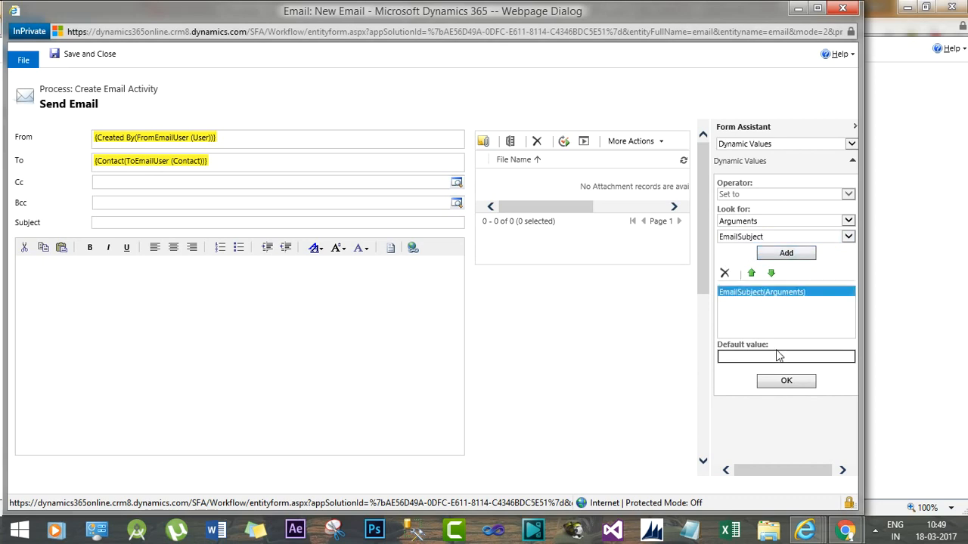
left_click(783, 381)
Step: Insert the EmailDescription argument into the email body and save and close the email properties
left_click(69, 273)
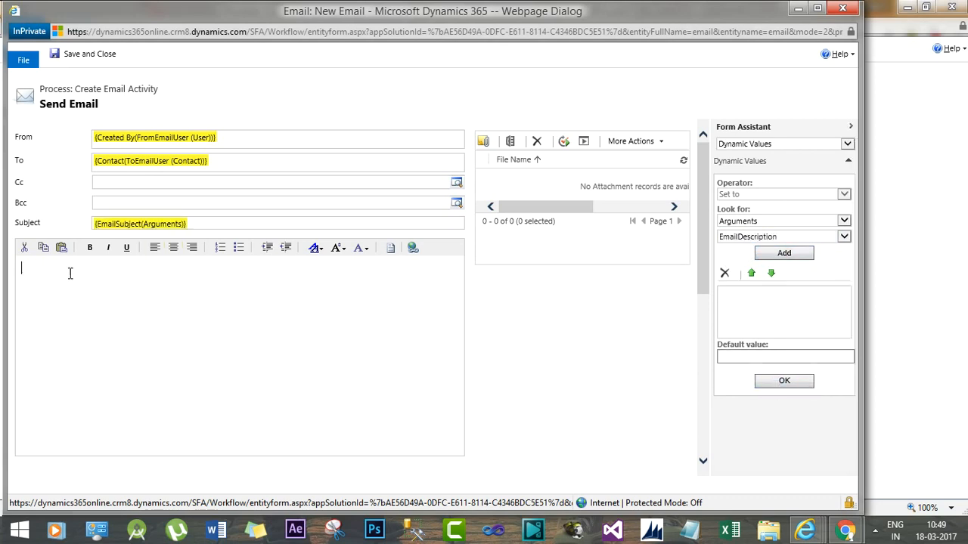
left_click(787, 236)
left_click(787, 238)
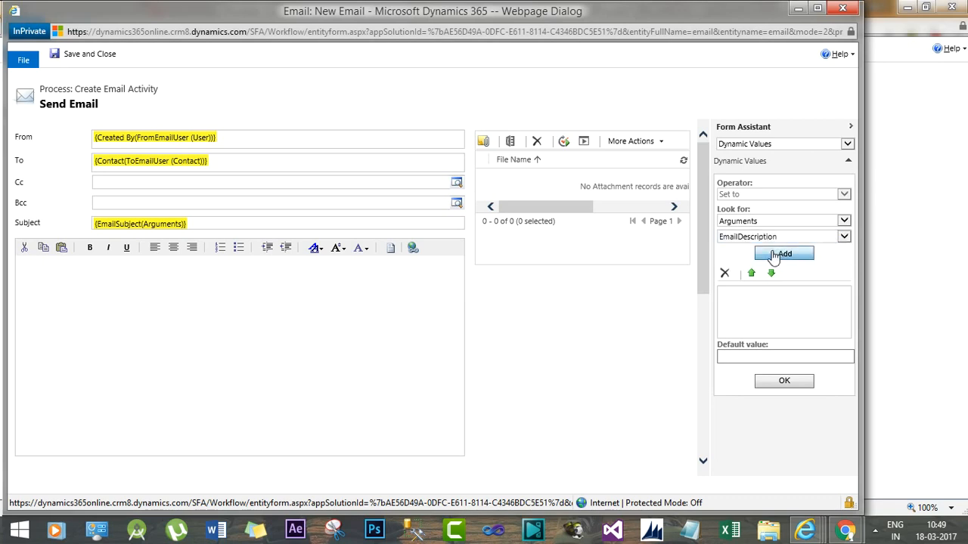
left_click(784, 253)
left_click(767, 294)
left_click(781, 380)
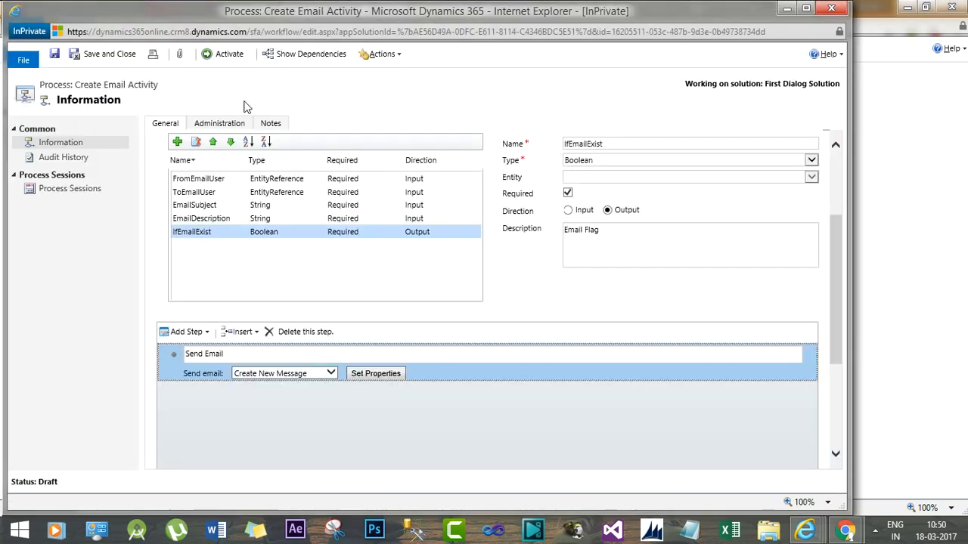
Step: Add a Check Condition step below Send Email and describe it as "check if email address present for contact"
scroll(836, 294, "down", 1)
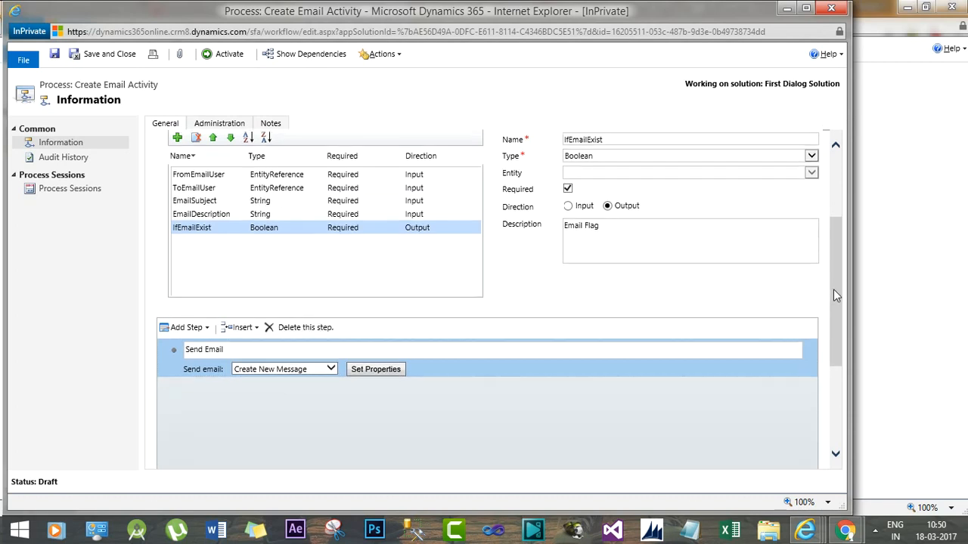
left_click_drag(837, 296, 837, 299)
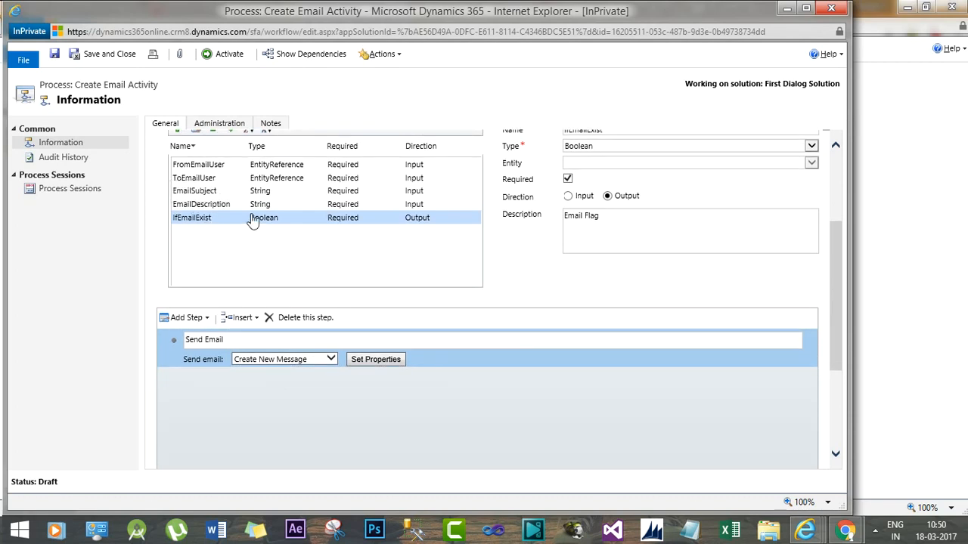
left_click(197, 319)
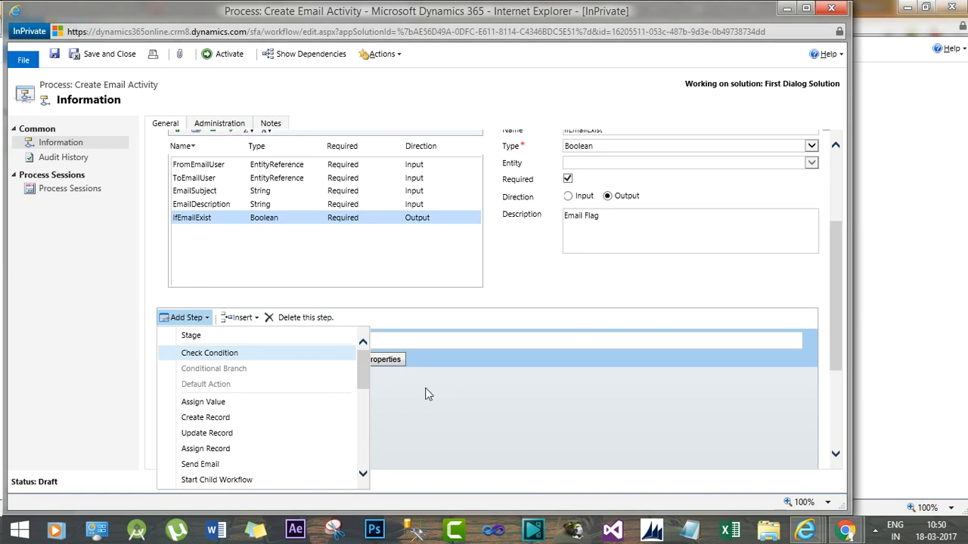
left_click(337, 375)
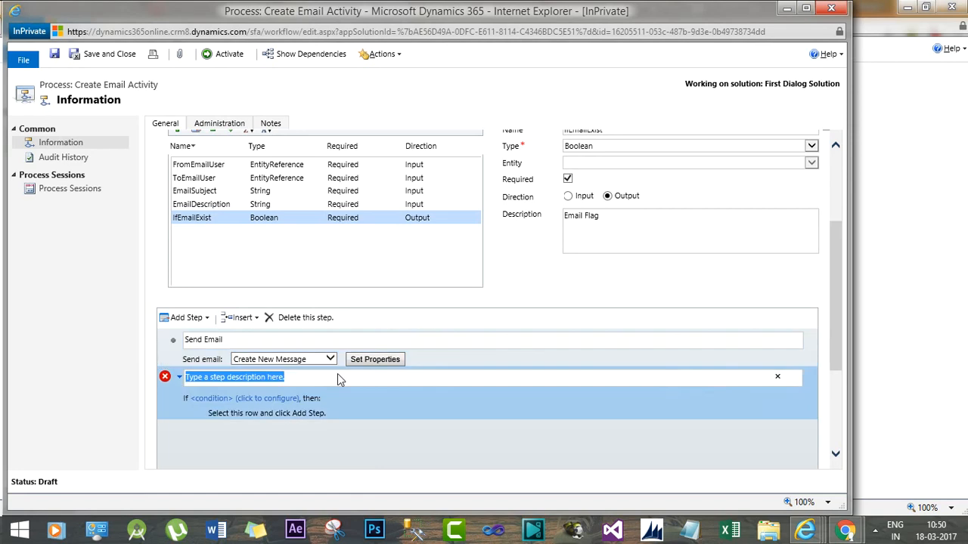
type("check if ")
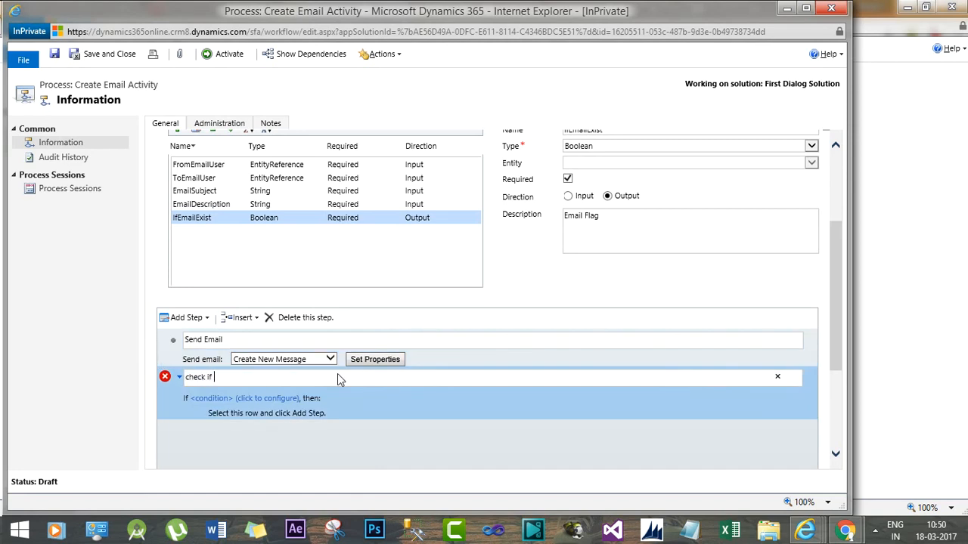
type("email address present for con")
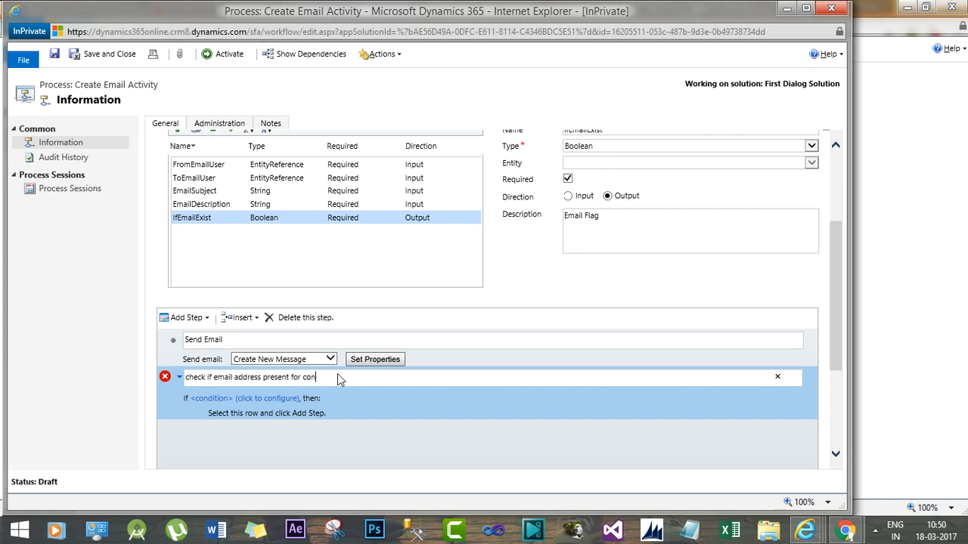
key("BackSpace")
key("BackSpace")
Step: Open the new step's condition for configuration and choose ToEmailUser (Contact) as its entity
left_click(245, 405)
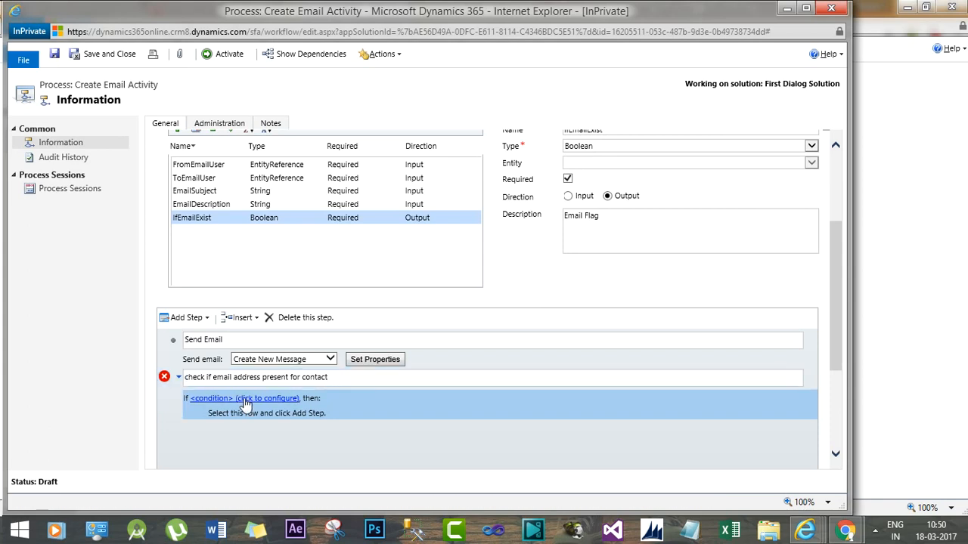
left_click(245, 401)
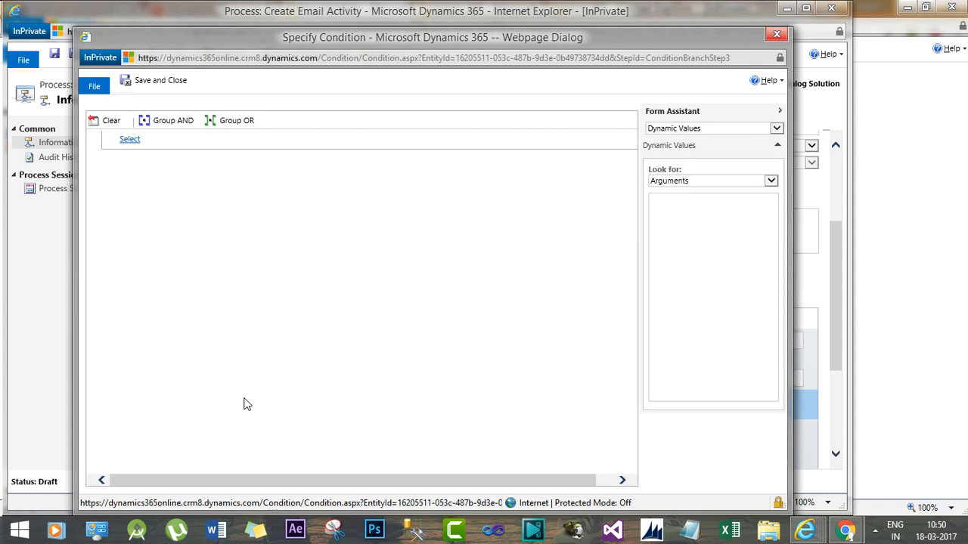
left_click(137, 139)
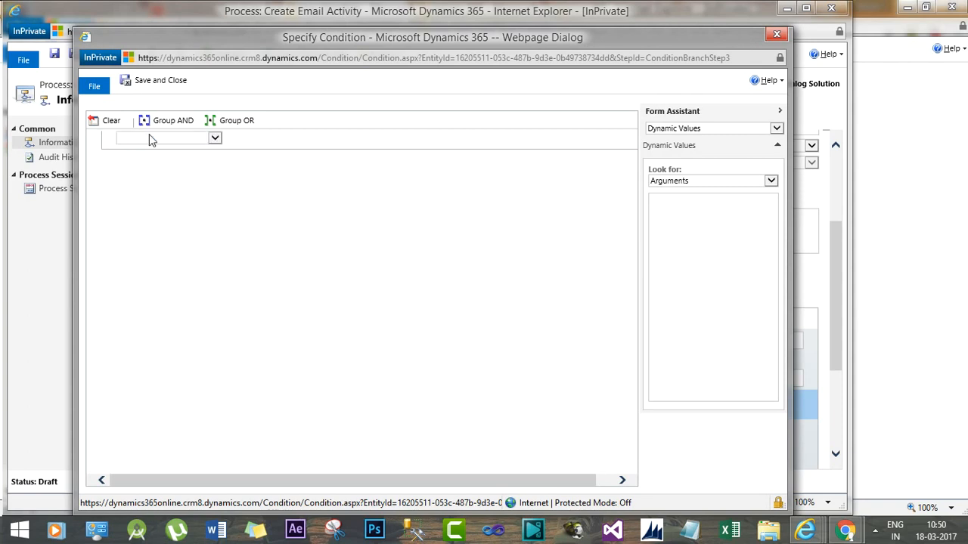
left_click(151, 138)
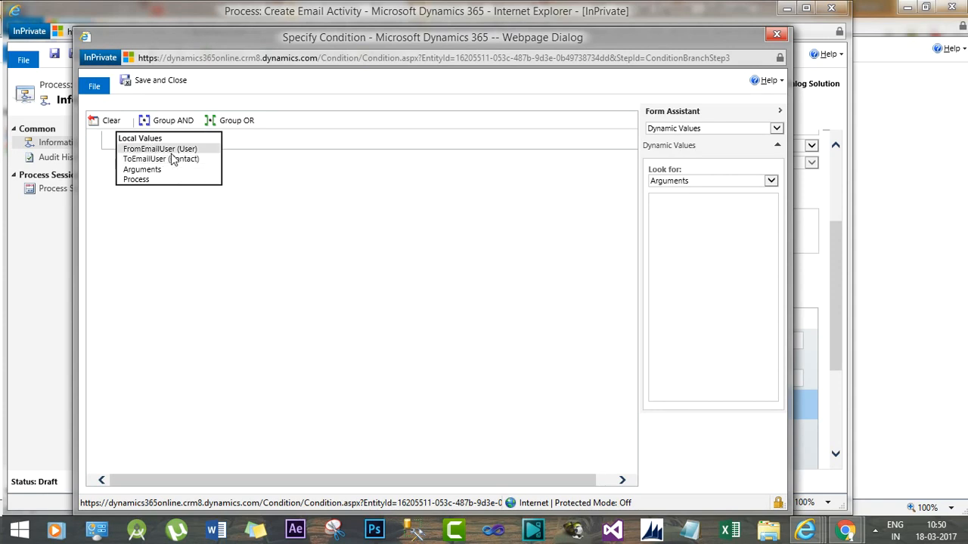
left_click(166, 159)
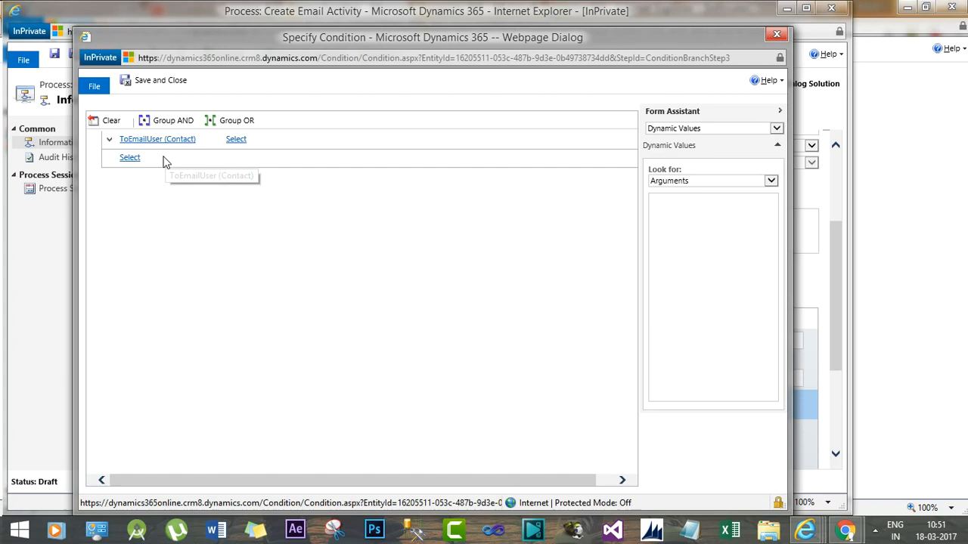
Step: Set the condition to check that the contact's Email field Contains Data, and save and close the condition
left_click(240, 139)
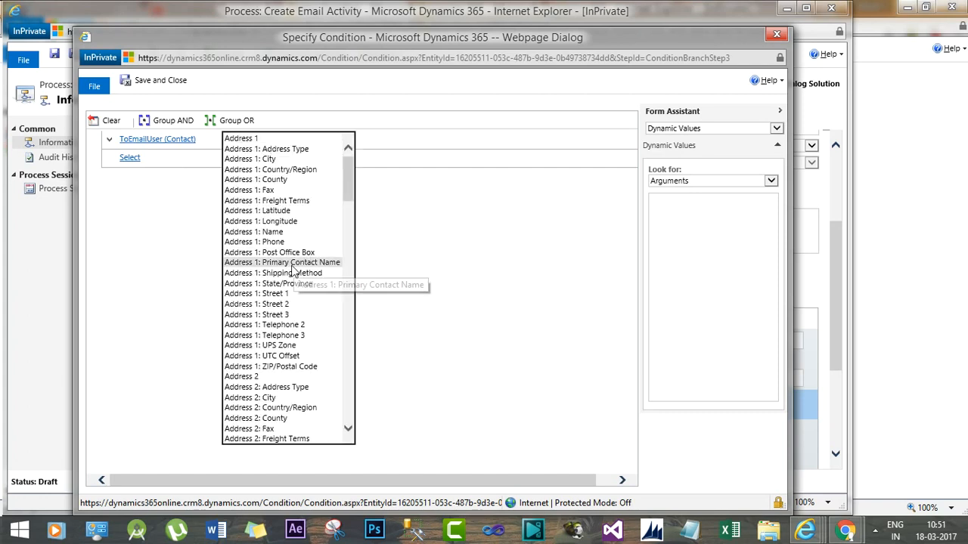
type("pri")
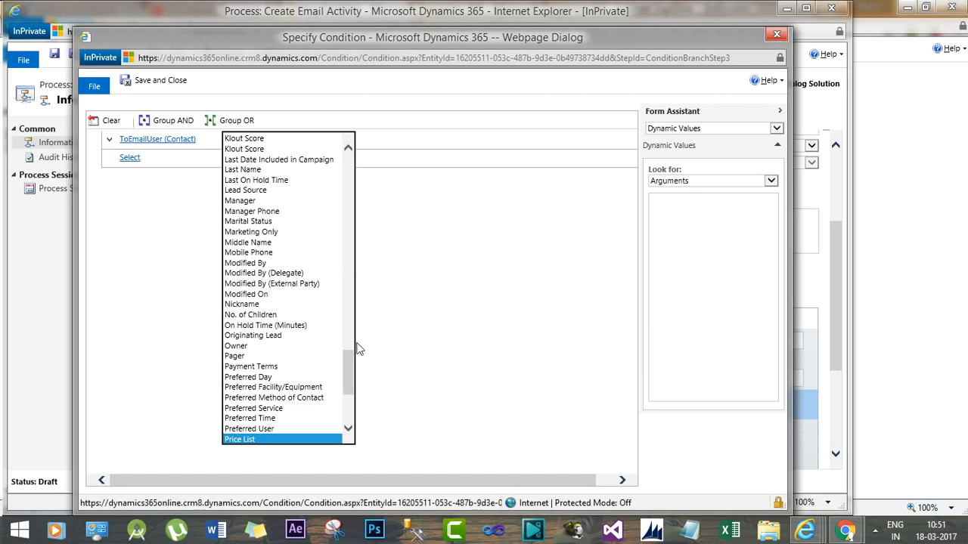
left_click_drag(347, 384, 345, 403)
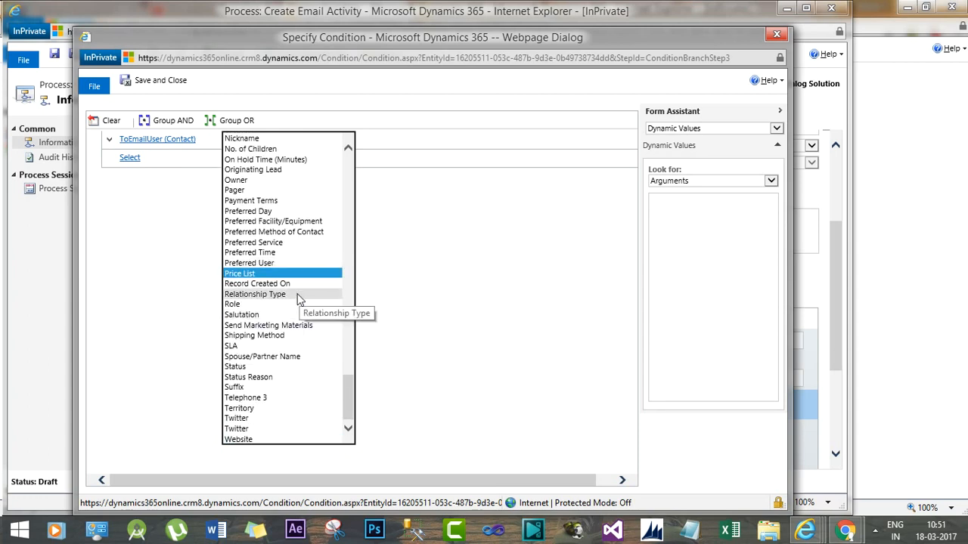
key("e")
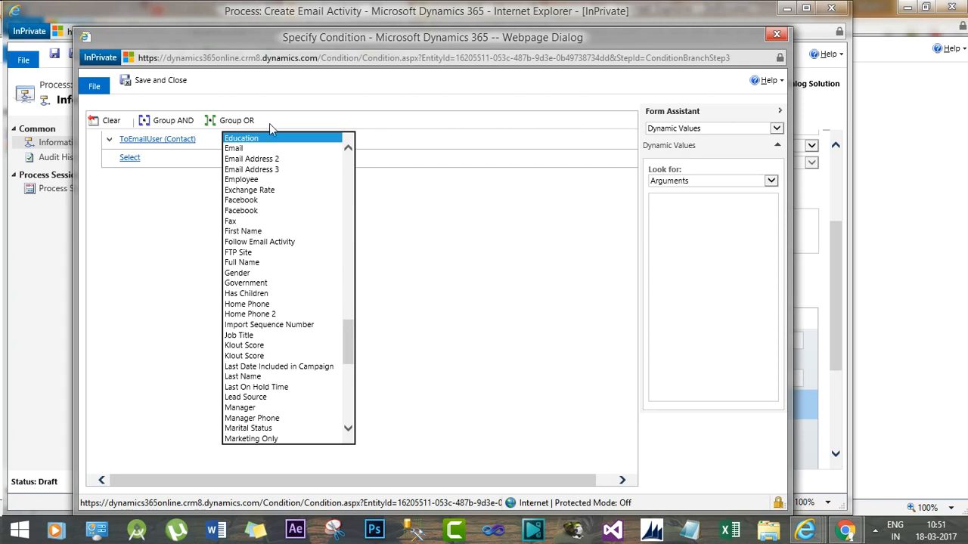
left_click(243, 149)
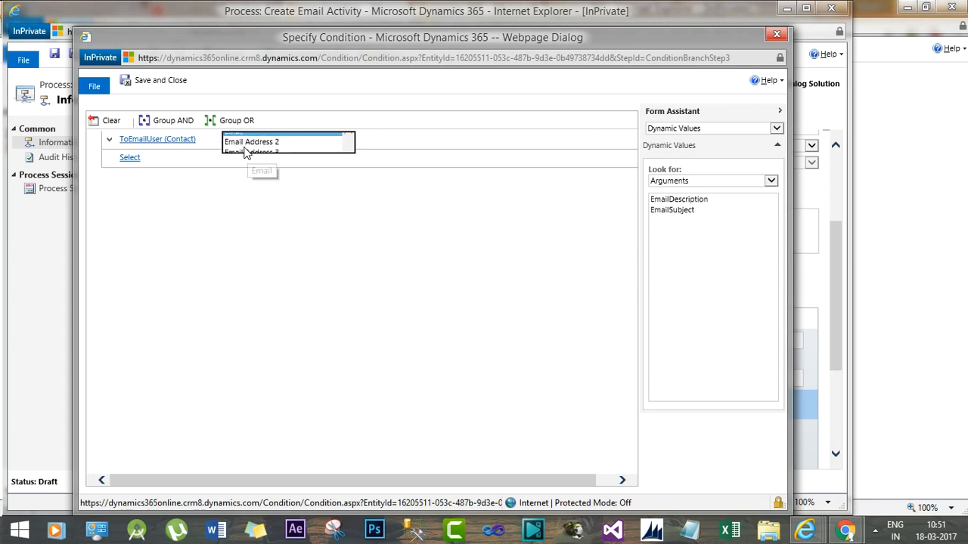
left_click(341, 139)
left_click(349, 141)
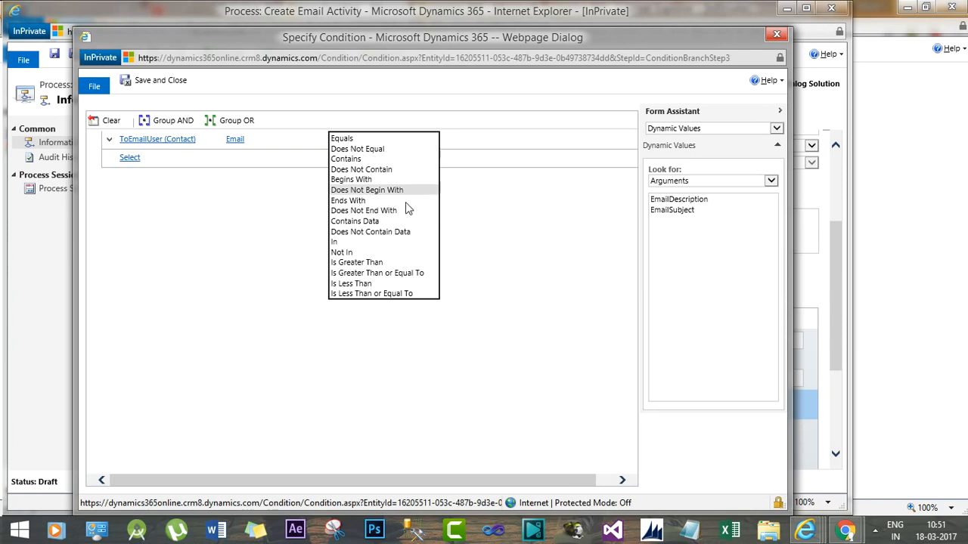
left_click(374, 221)
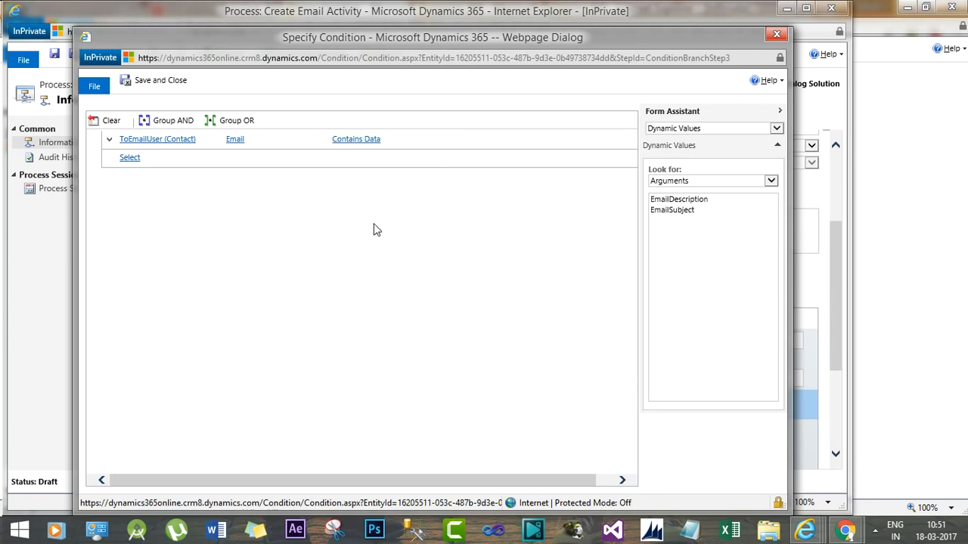
left_click(164, 82)
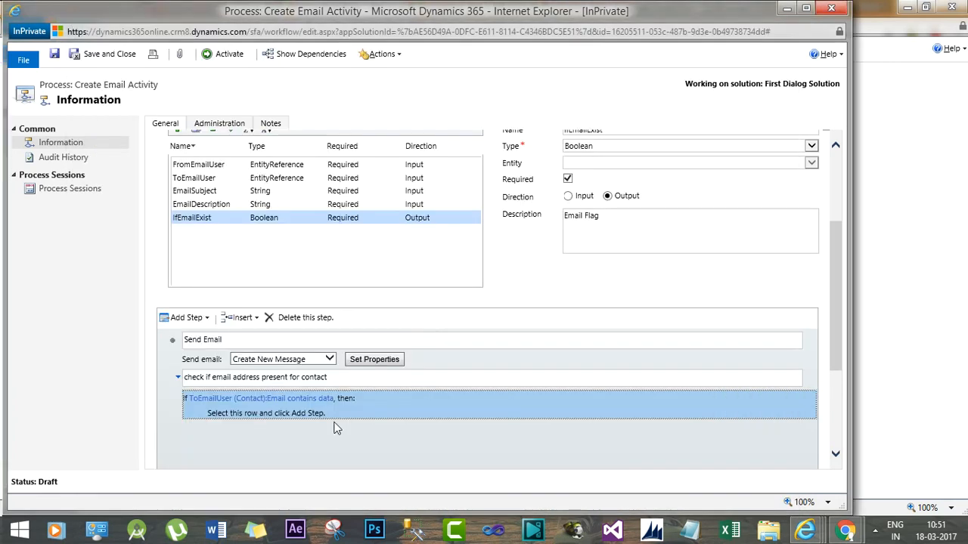
Step: Add an Assign Value step inside the email condition's then branch and describe it as "assign flag"
left_click(268, 413)
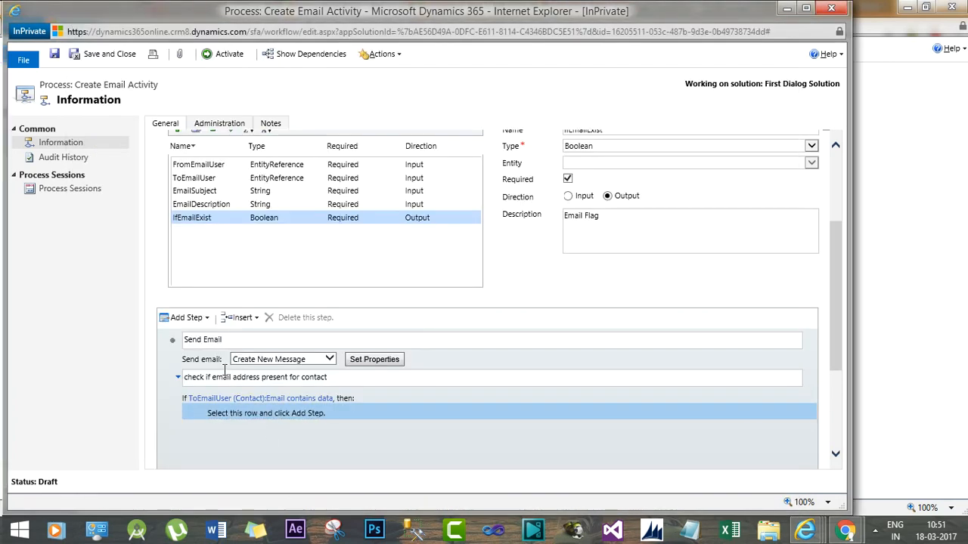
left_click(199, 320)
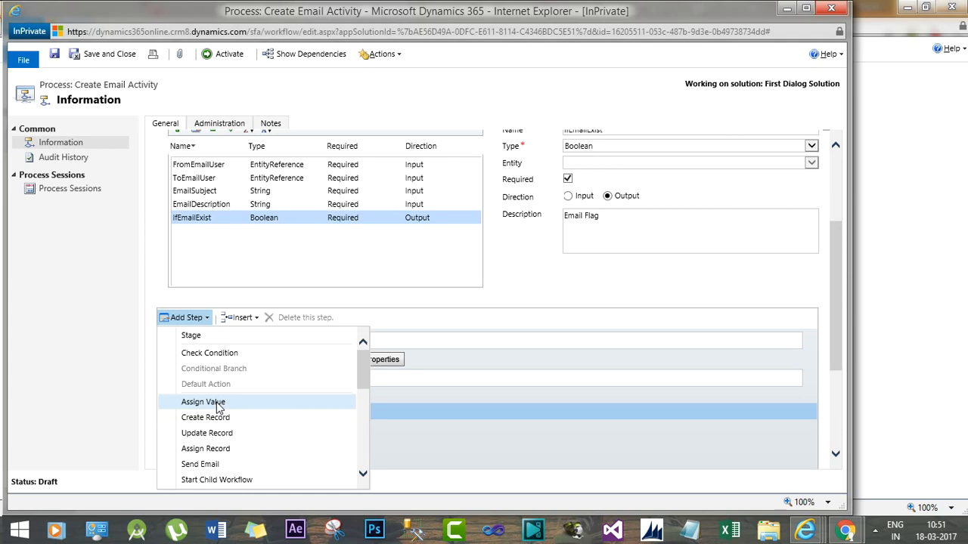
left_click(413, 418)
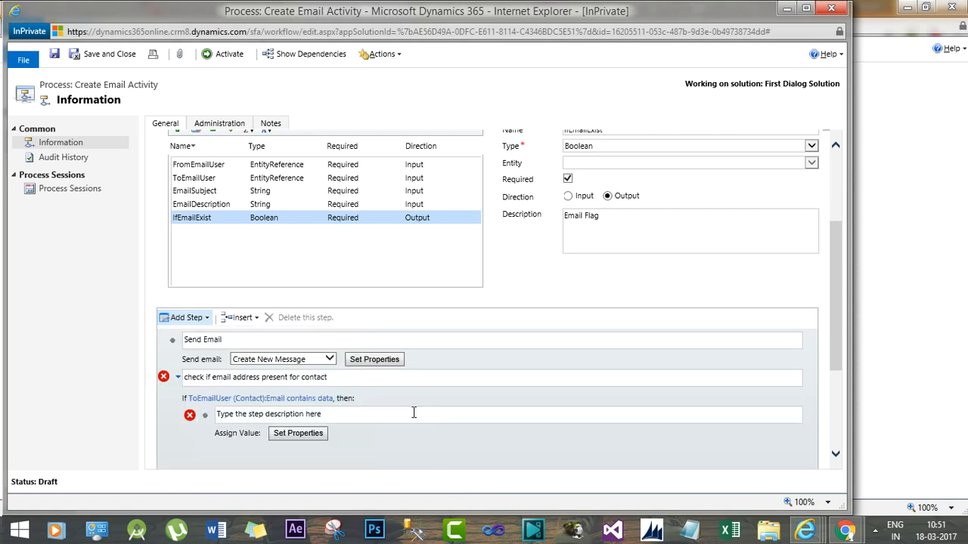
left_click(281, 419)
type("assi")
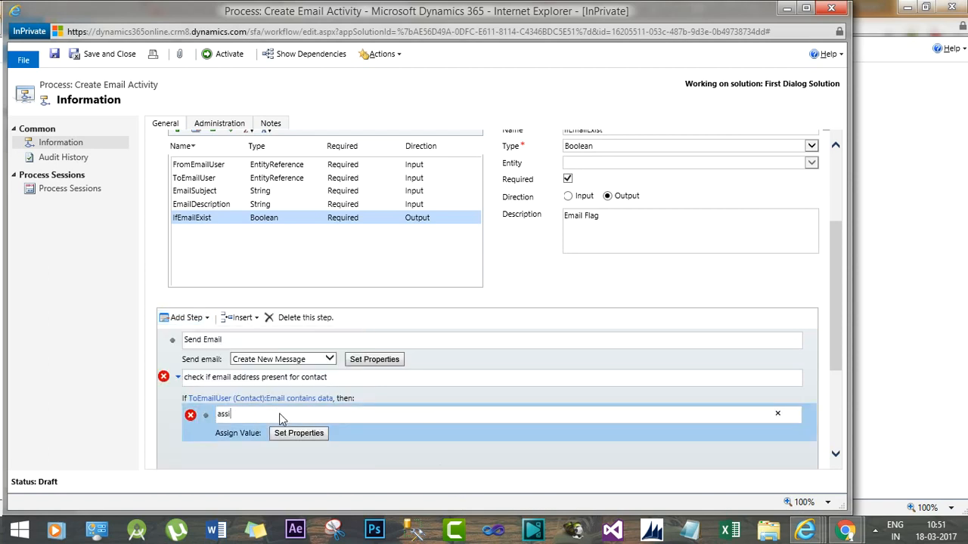
type("gn flag")
Step: Set the assign flag step to give IfEmailExist the value True, and save and close its properties
left_click(291, 434)
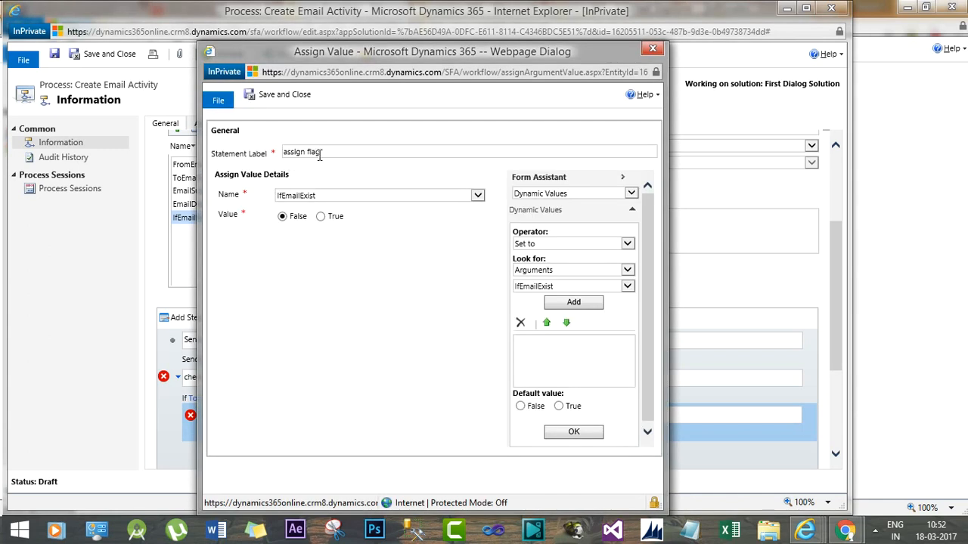
left_click(325, 201)
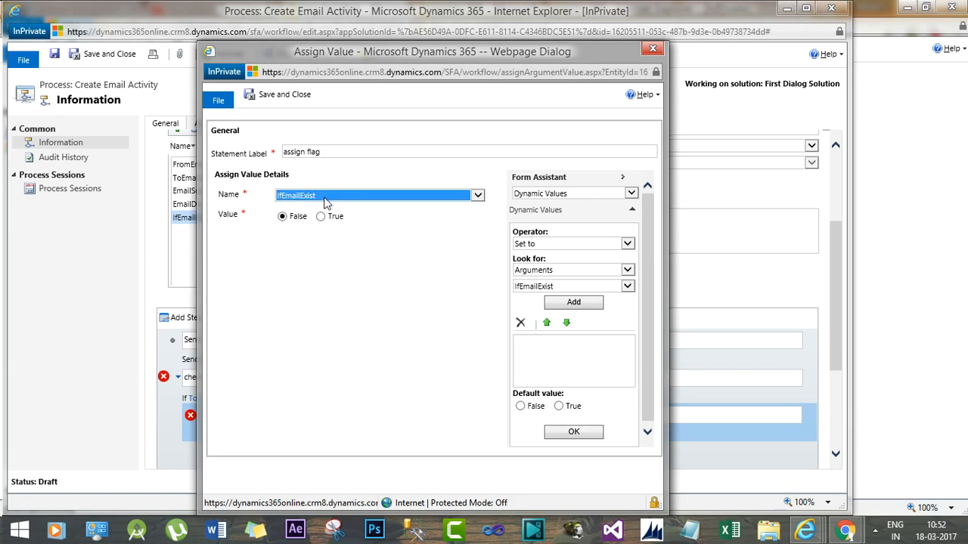
left_click(320, 217)
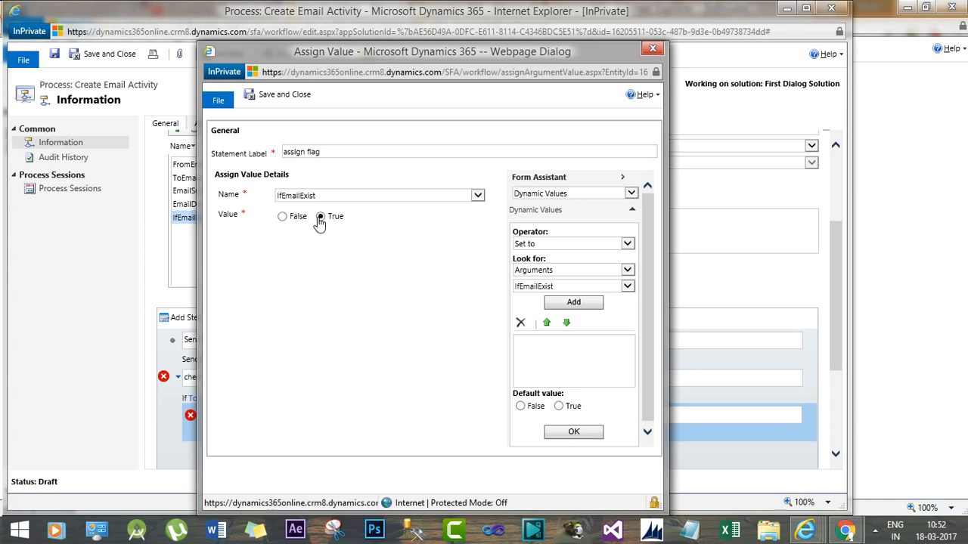
left_click(287, 98)
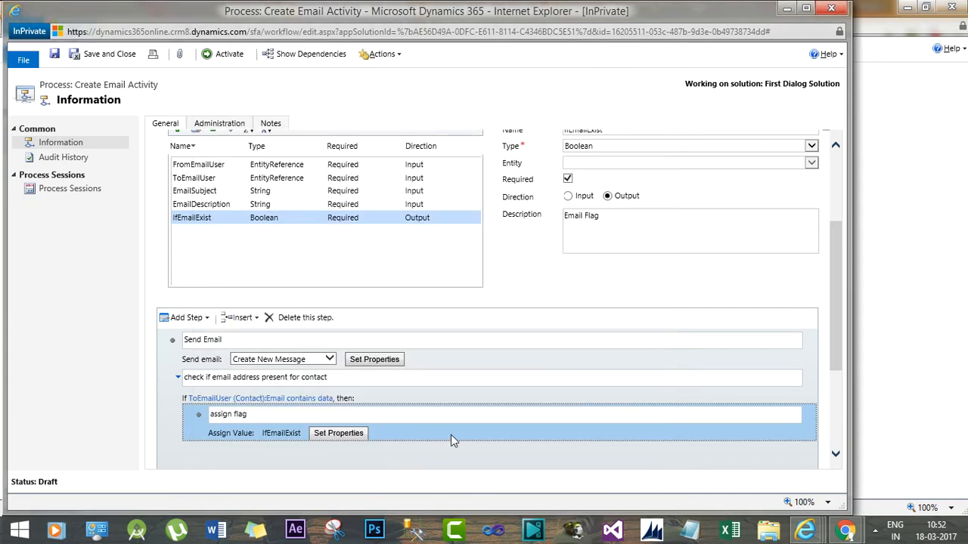
Step: Add a Default Action branch to the email condition and delete it again
left_click(350, 400)
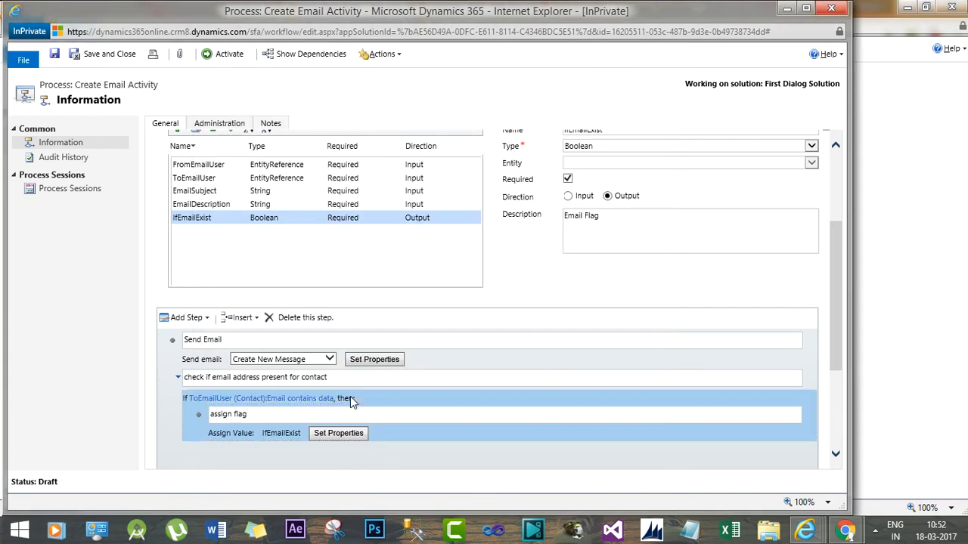
left_click(196, 321)
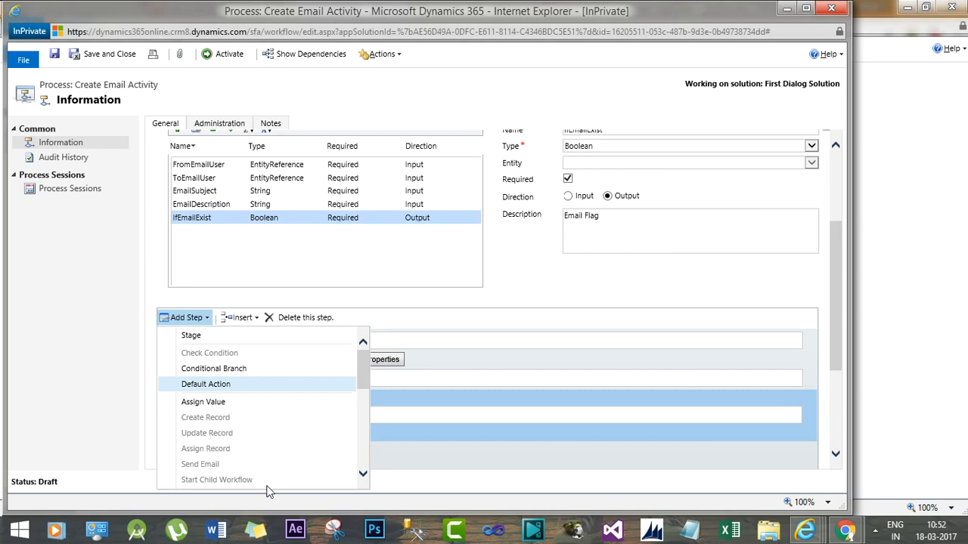
left_click(388, 419)
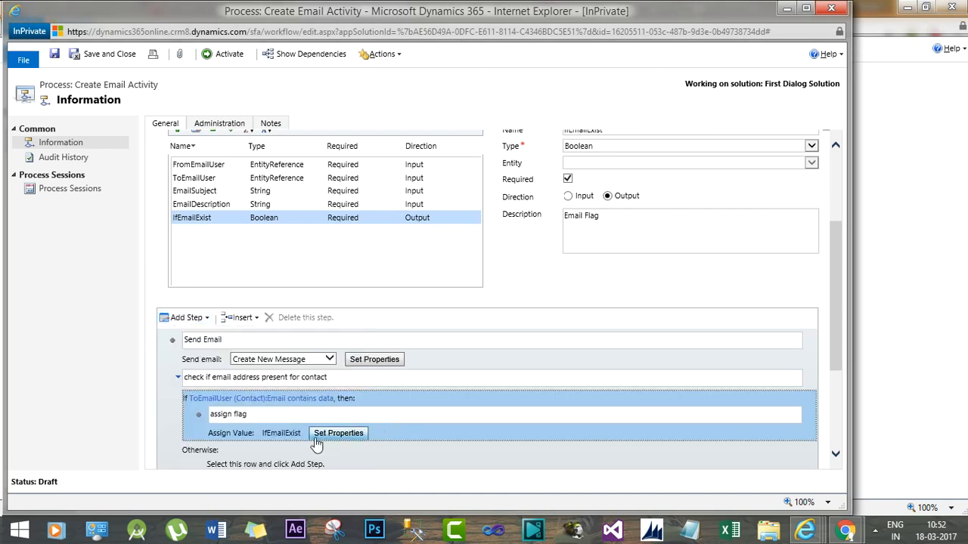
left_click(287, 450)
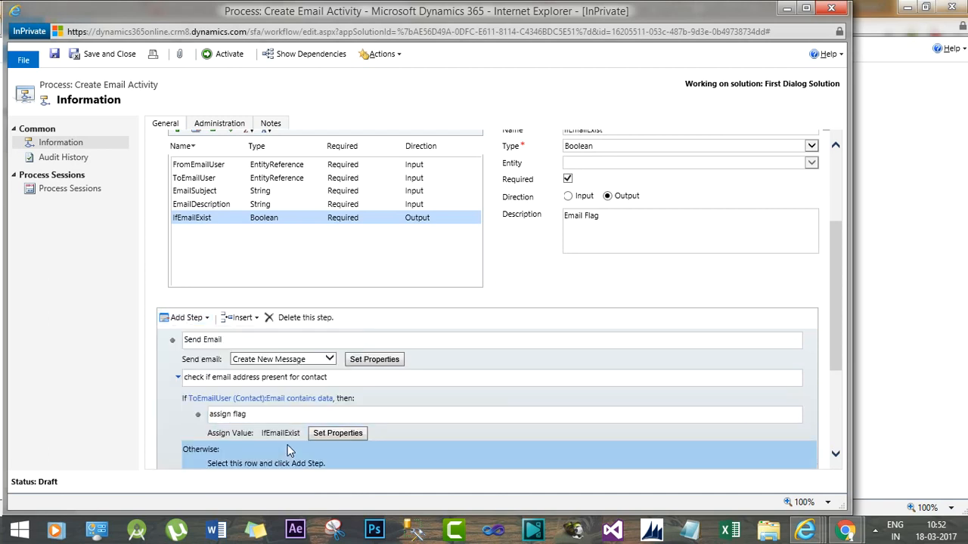
left_click(306, 319)
left_click(554, 328)
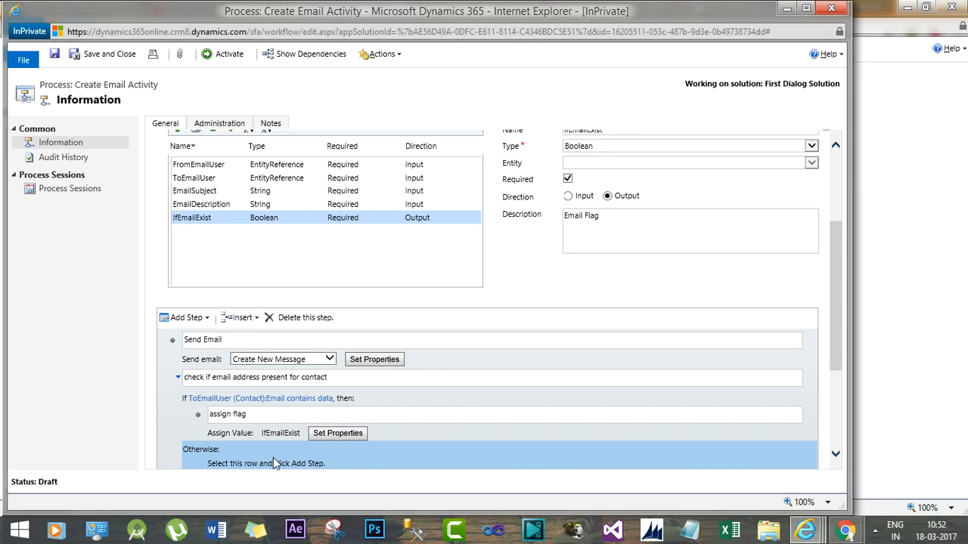
Step: Try a default value of False for IfEmailExist in the assign flag properties, remove it and choose True again
left_click(342, 436)
left_click(341, 436)
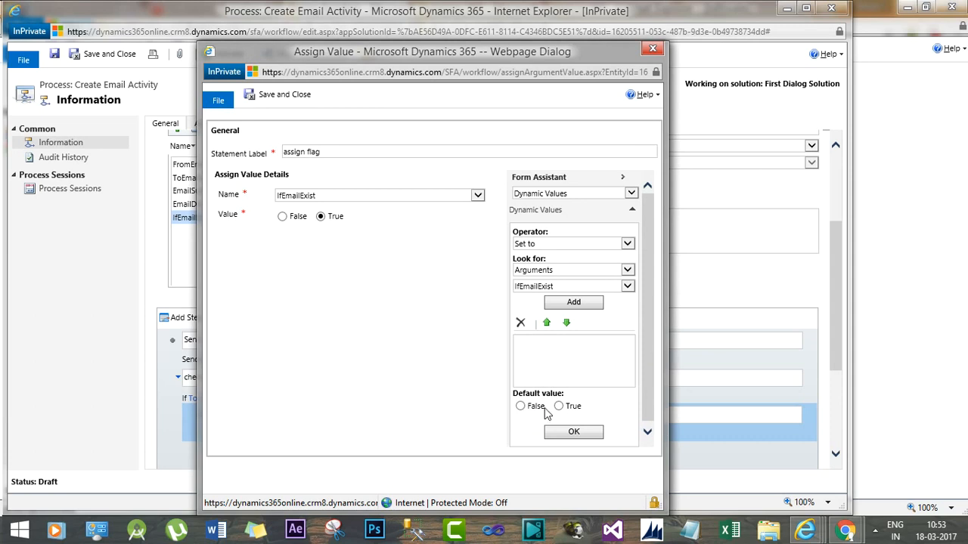
left_click(520, 407)
left_click(588, 439)
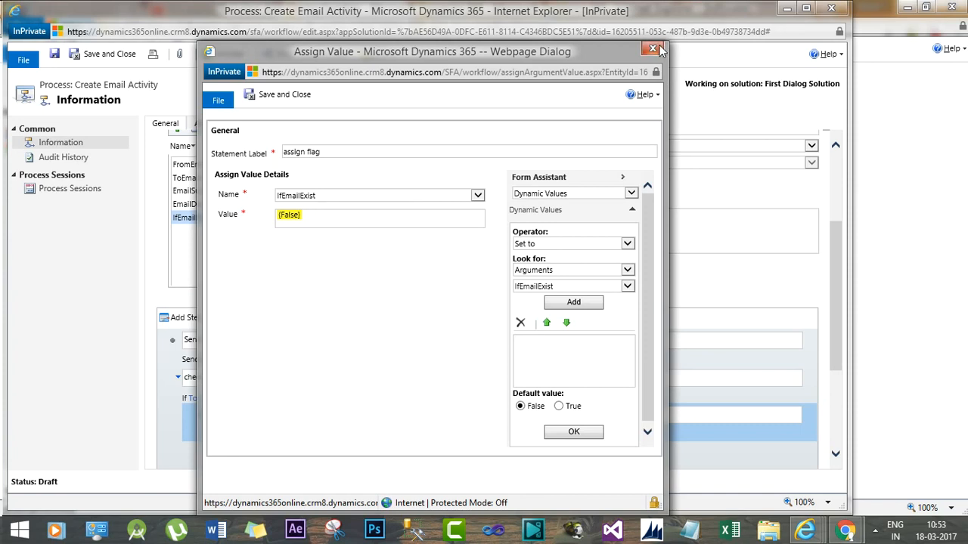
left_click(361, 216)
key("BackSpace")
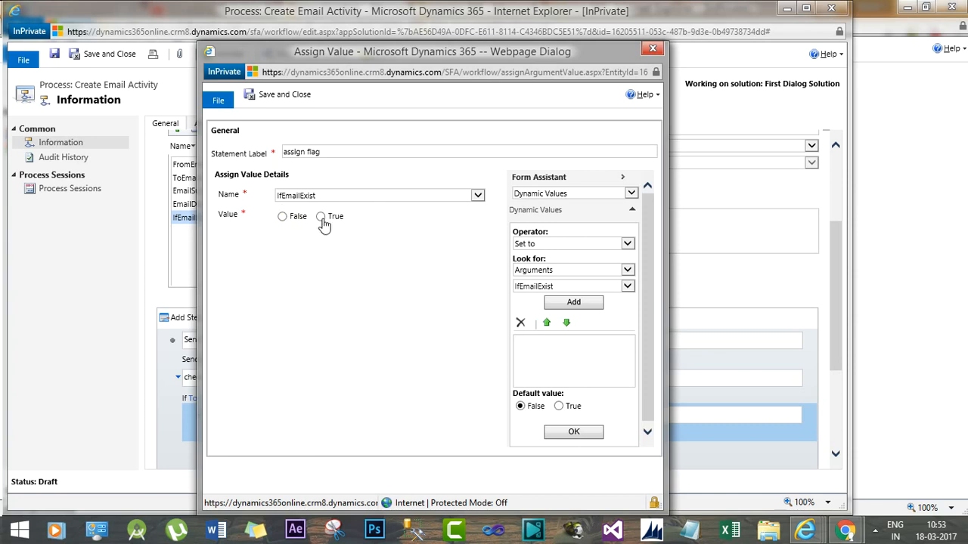
left_click(321, 218)
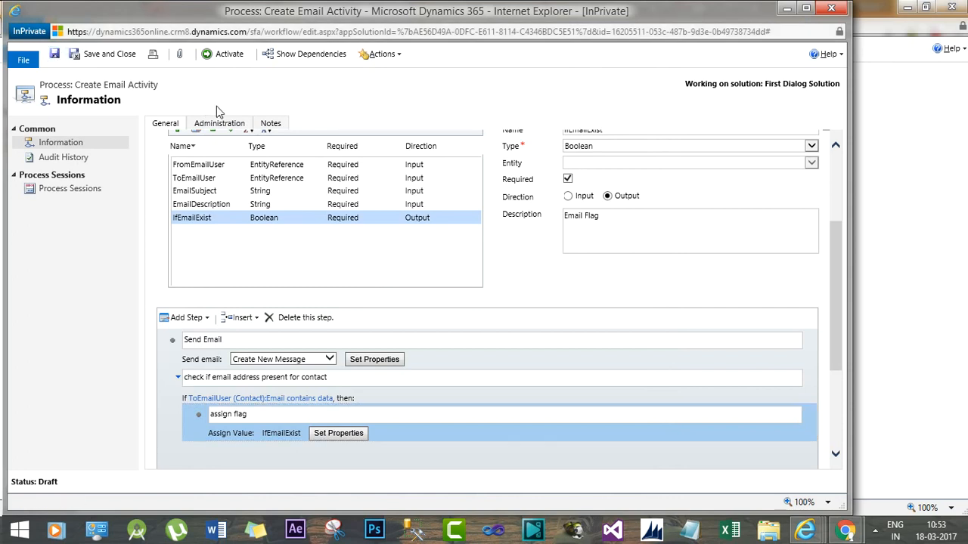
Step: Activate the Create Email Activity process, close its window and refresh the solution's process list
left_click(229, 55)
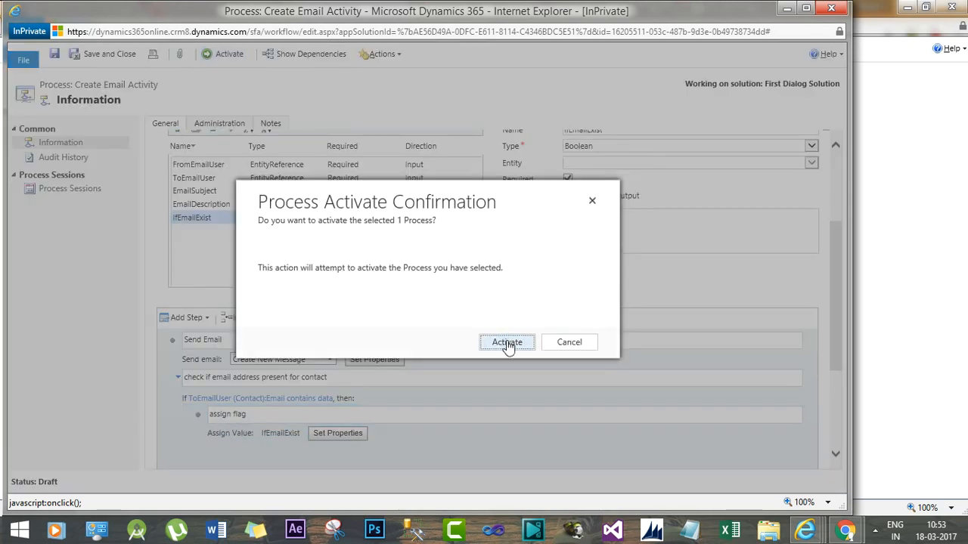
left_click(507, 344)
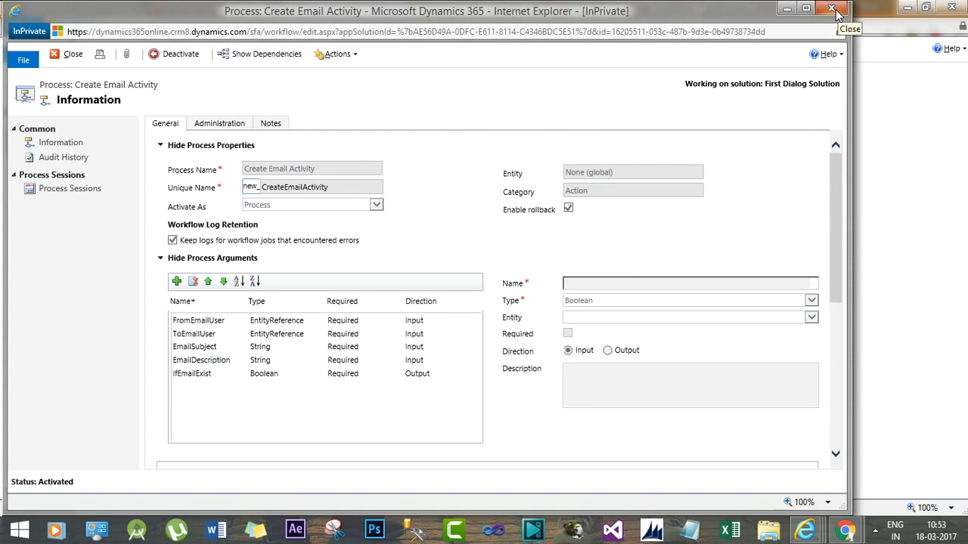
left_click(835, 9)
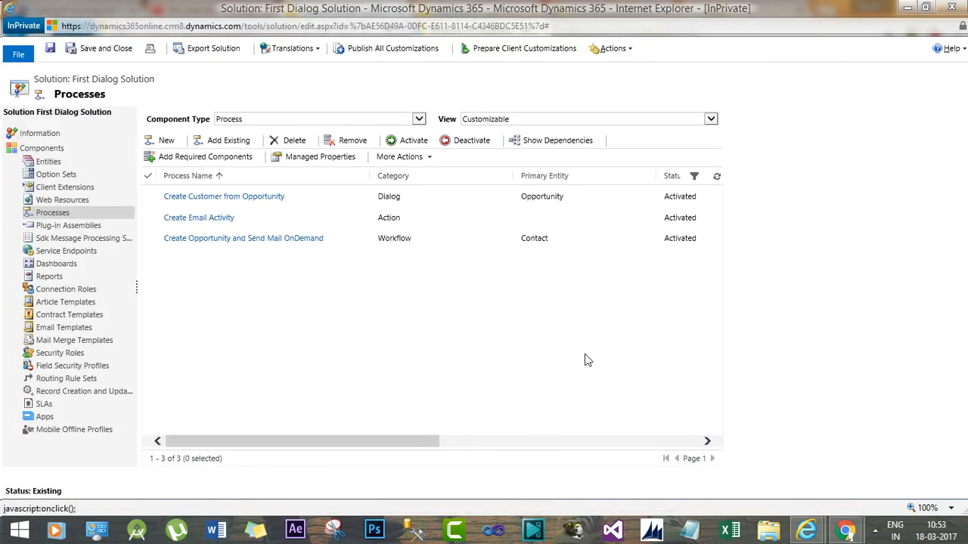
left_click(388, 221)
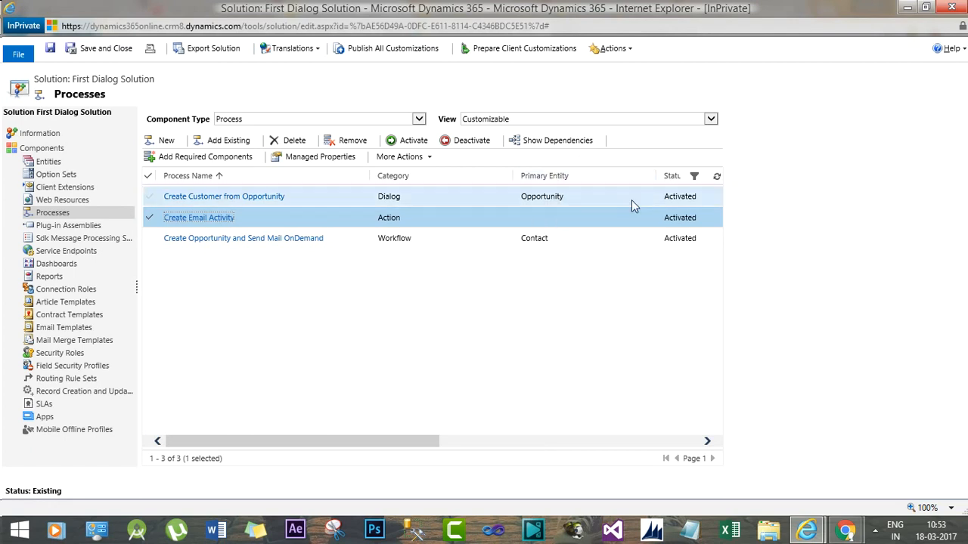
left_click(716, 180)
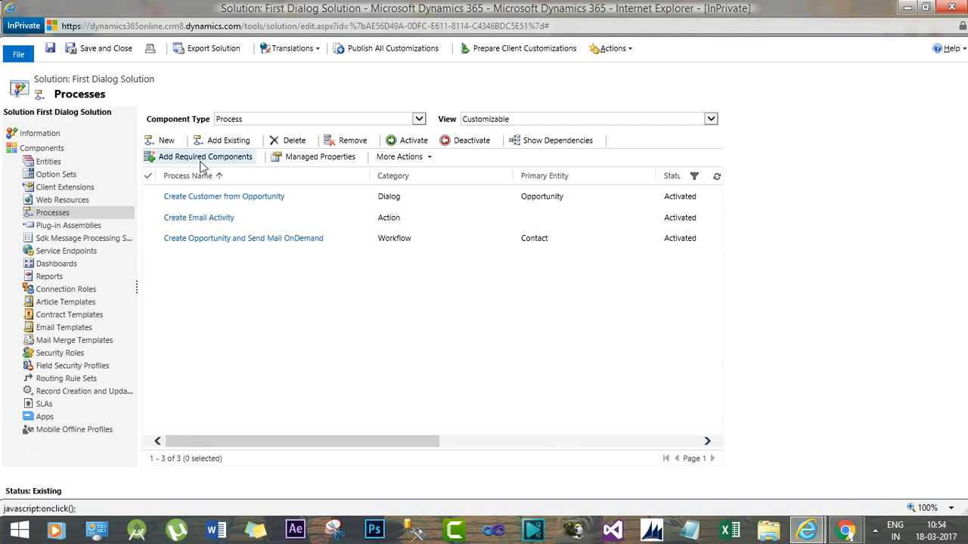
Step: Start a new process in the solution named "Parent Workflow to Perform Action Create Opportunity and Email"
left_click(164, 143)
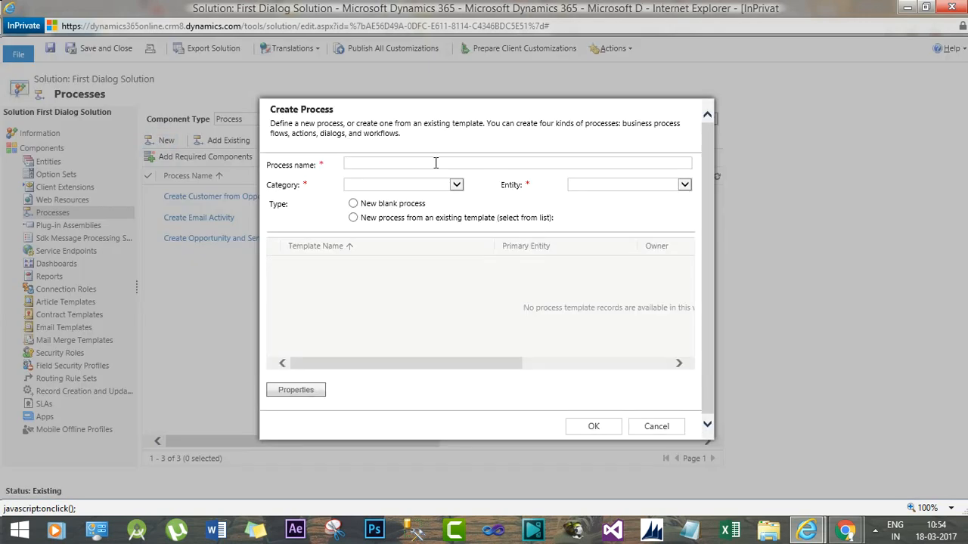
type("PaPar")
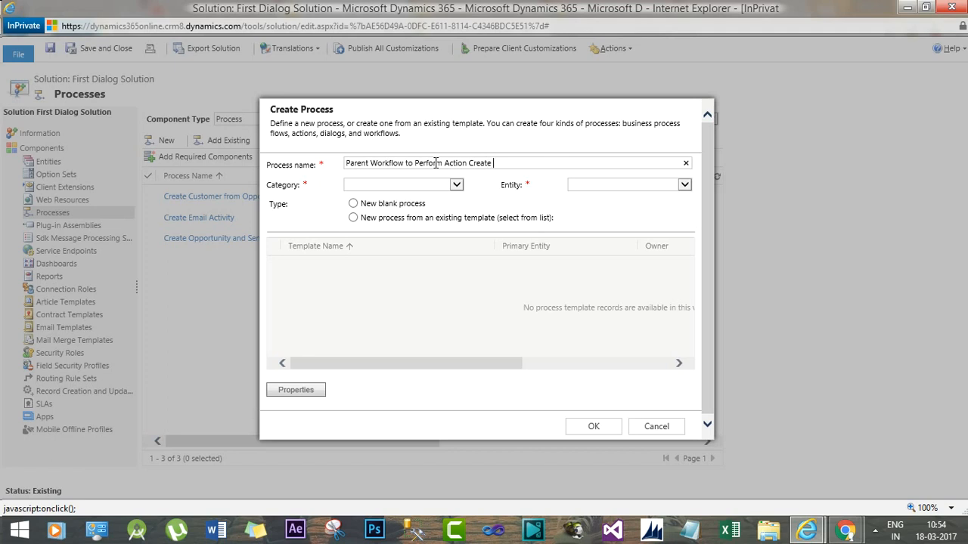
type("Opportunity and Email")
Step: Set the new process's category to Workflow and its entity to Contact, and create it as a blank process
left_click(456, 185)
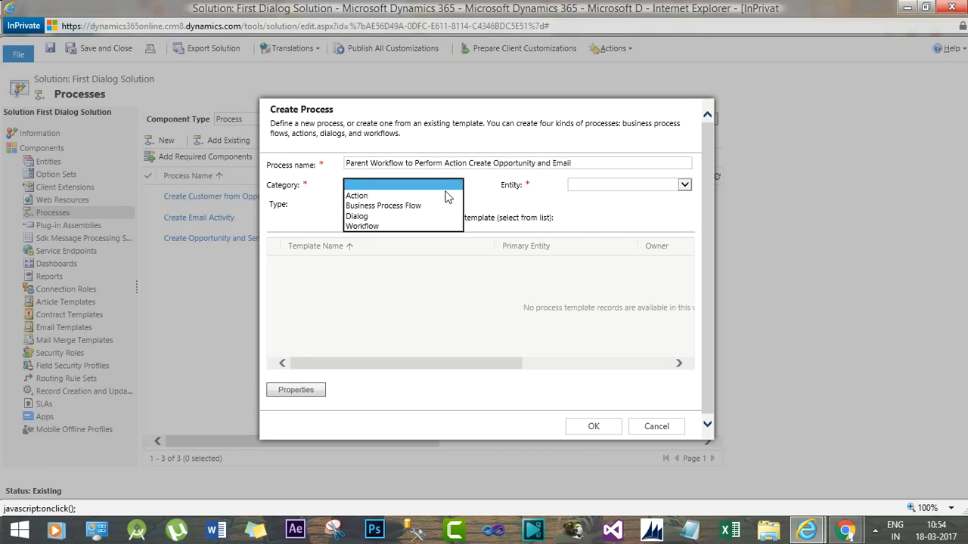
left_click(371, 226)
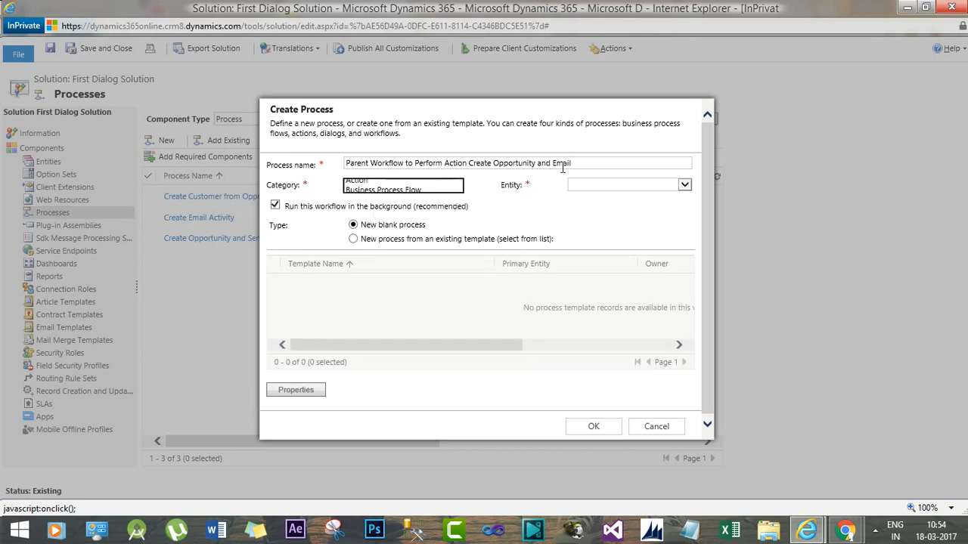
left_click(582, 188)
type("con")
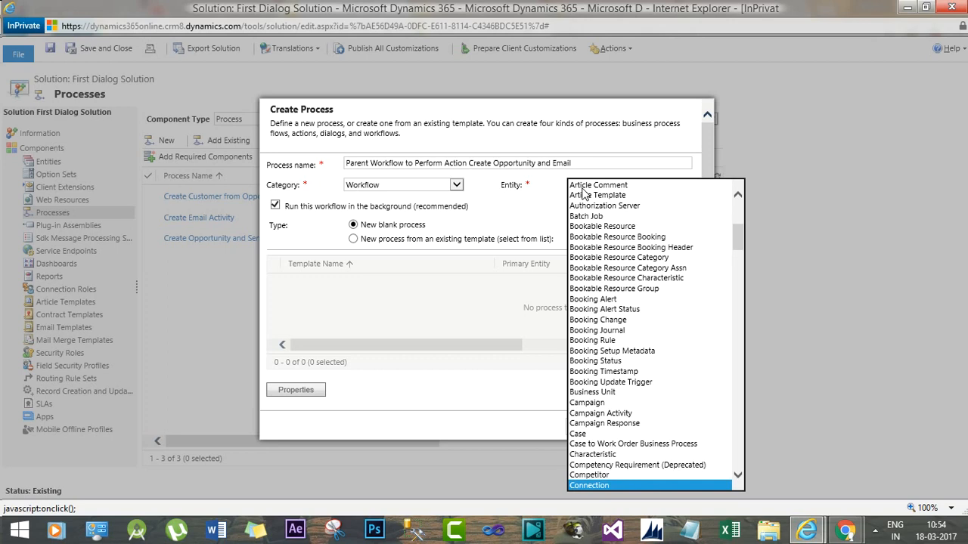
left_click(739, 477)
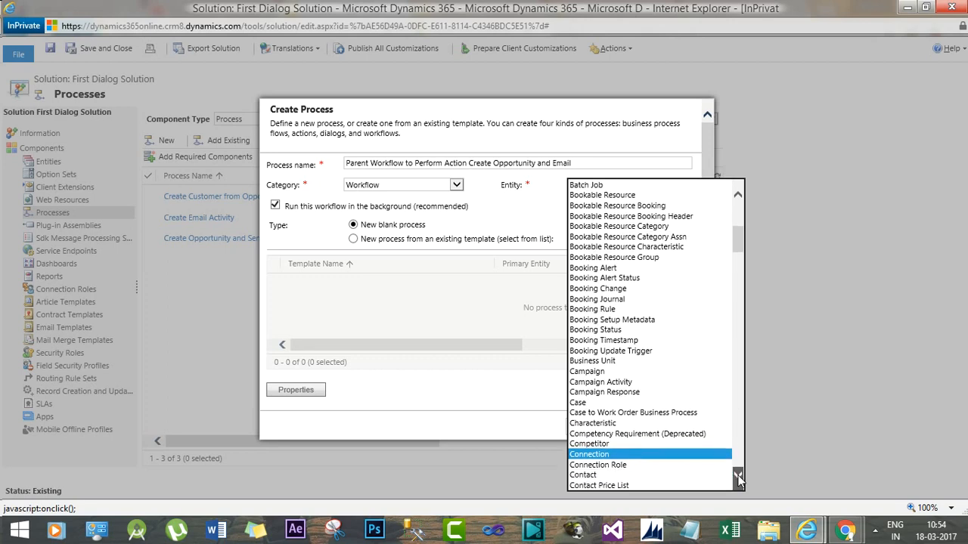
left_click(582, 387)
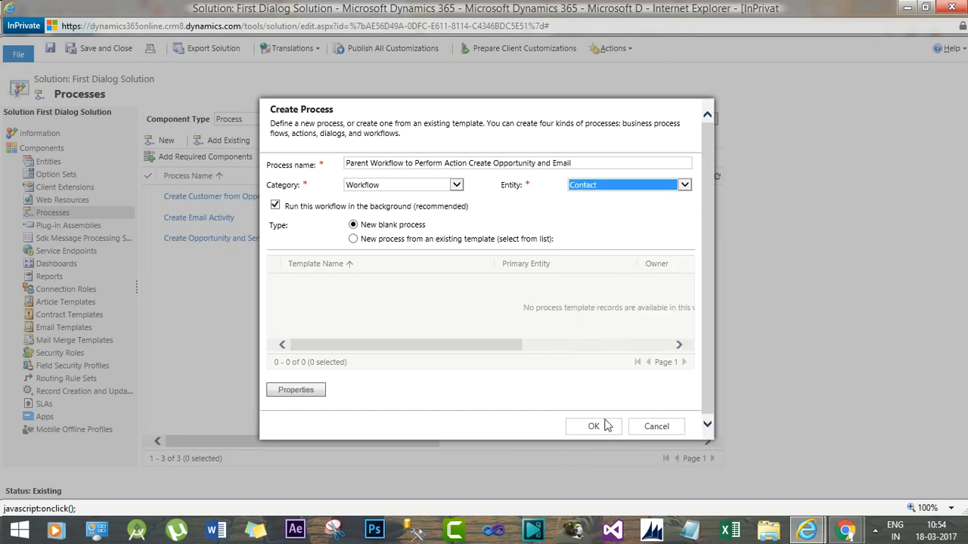
left_click(596, 429)
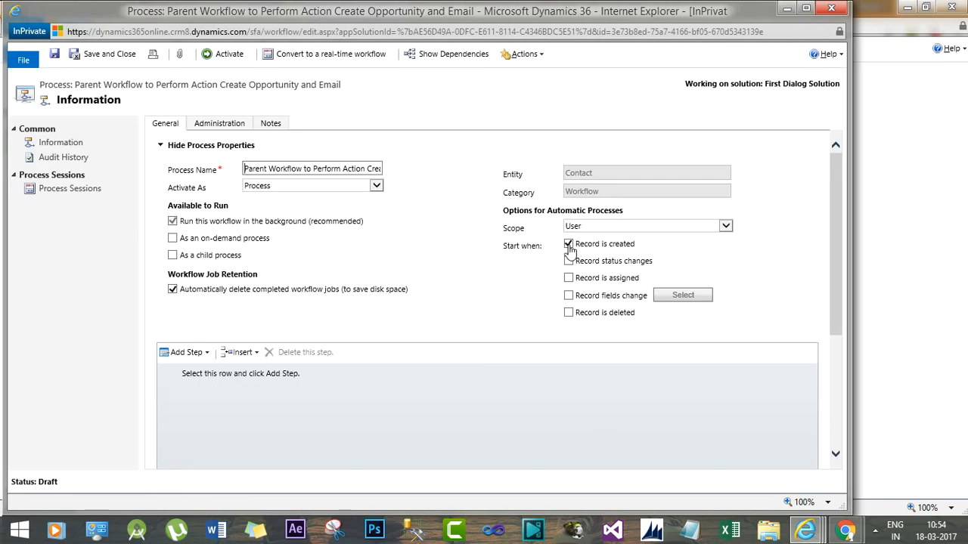
Step: Configure the workflow with Organization scope, no start on record creation, and availability as an on-demand process
left_click(590, 228)
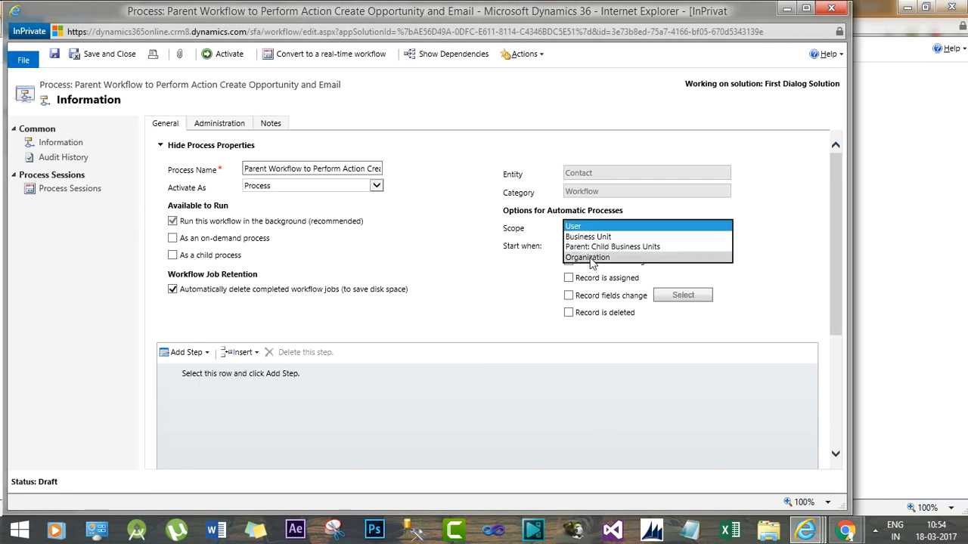
left_click(588, 257)
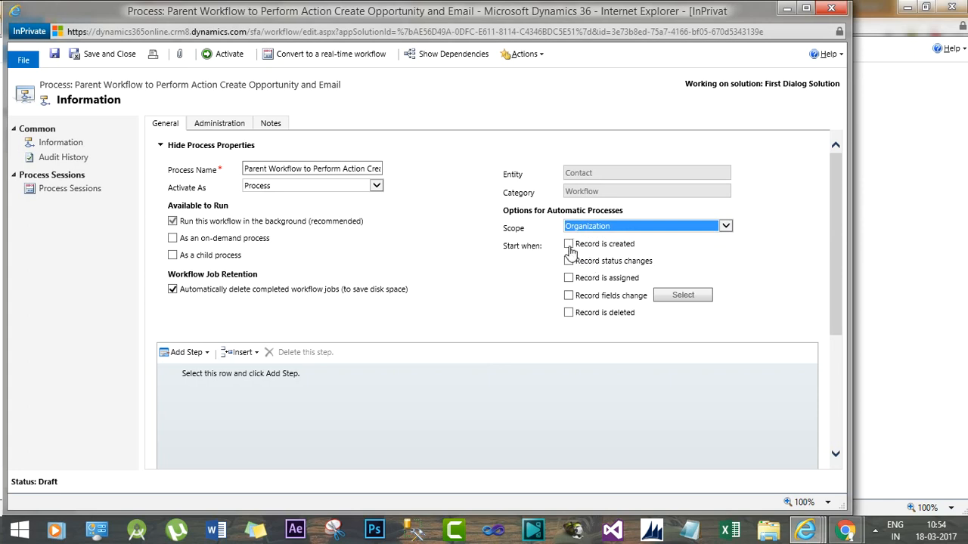
left_click(173, 239)
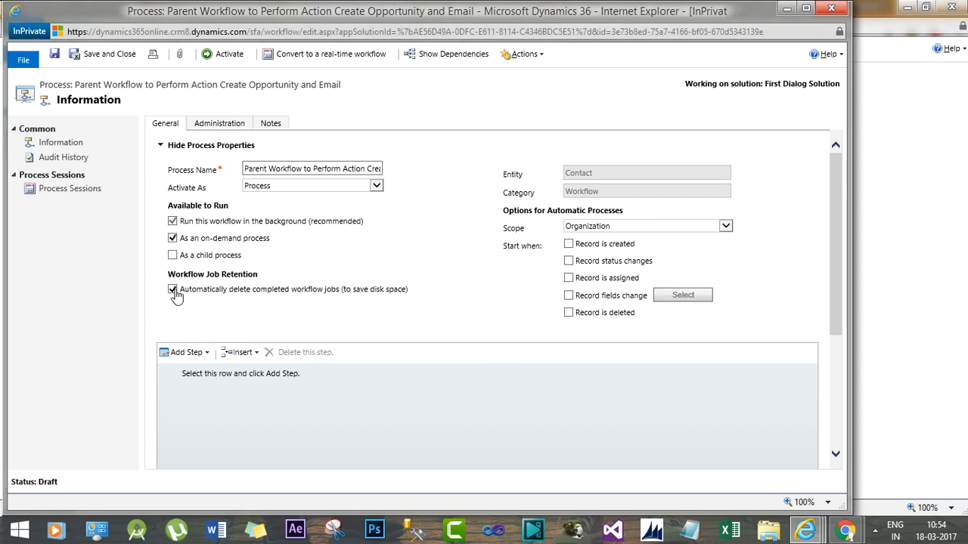
Step: Add a Create Record step described as "Create Opportunity" that creates an Opportunity record
left_click(233, 378)
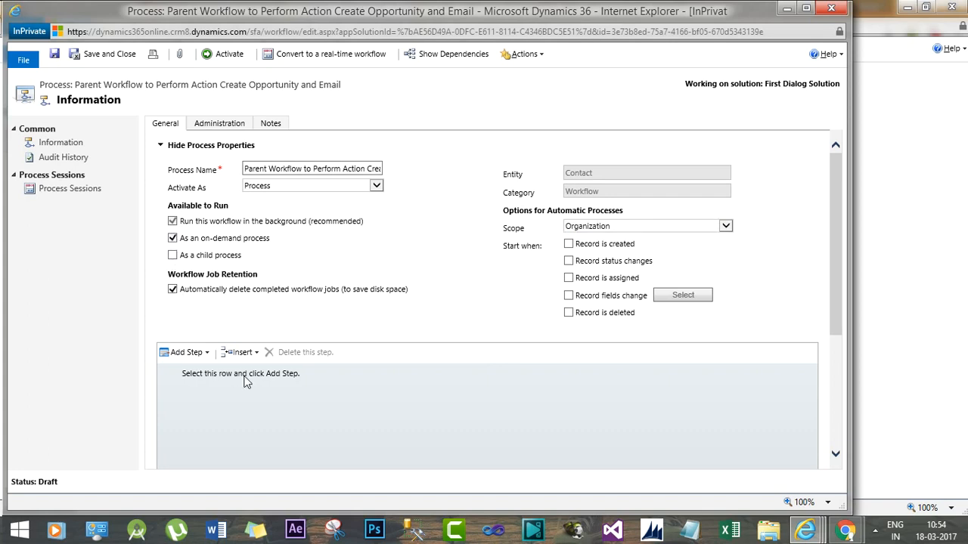
left_click(194, 353)
scroll(363, 400, "down", 3)
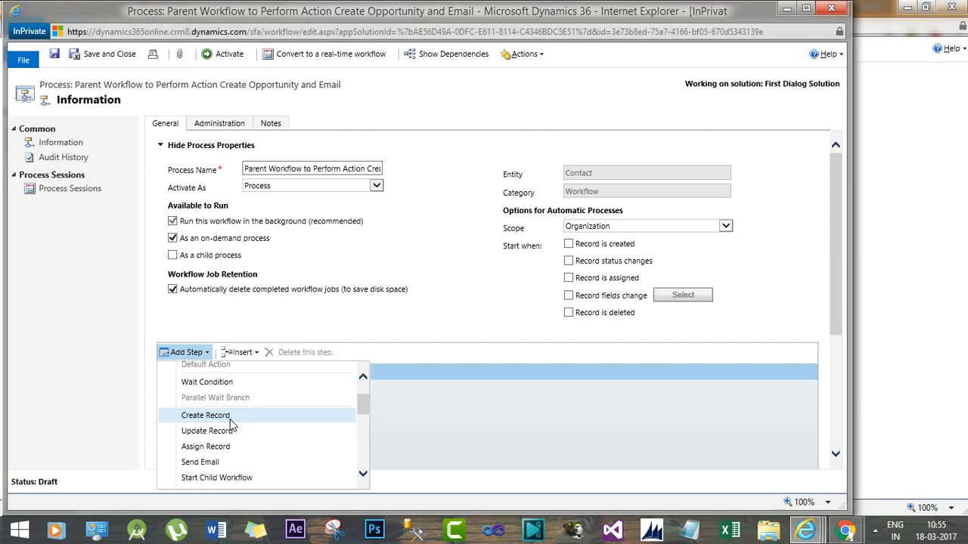
left_click(230, 420)
left_click(264, 376)
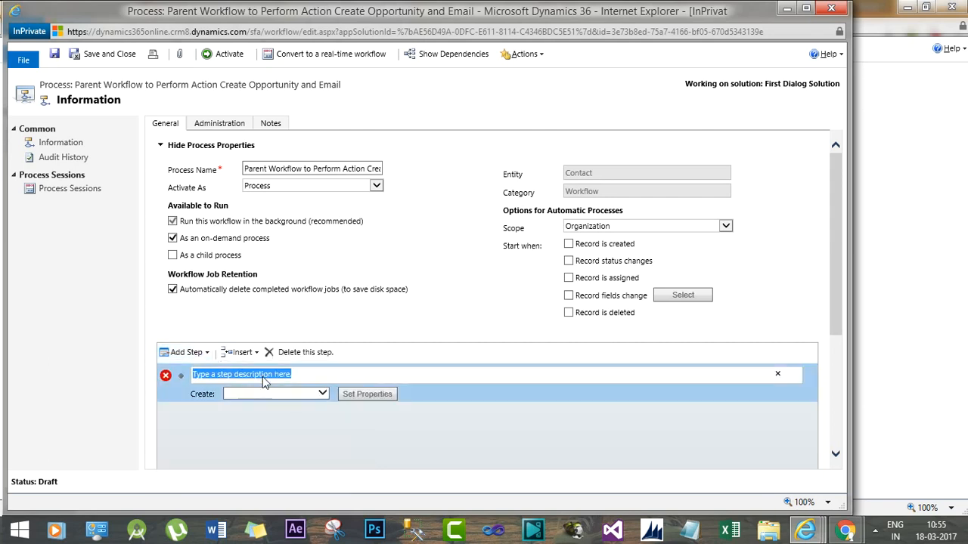
type("Create Oppo")
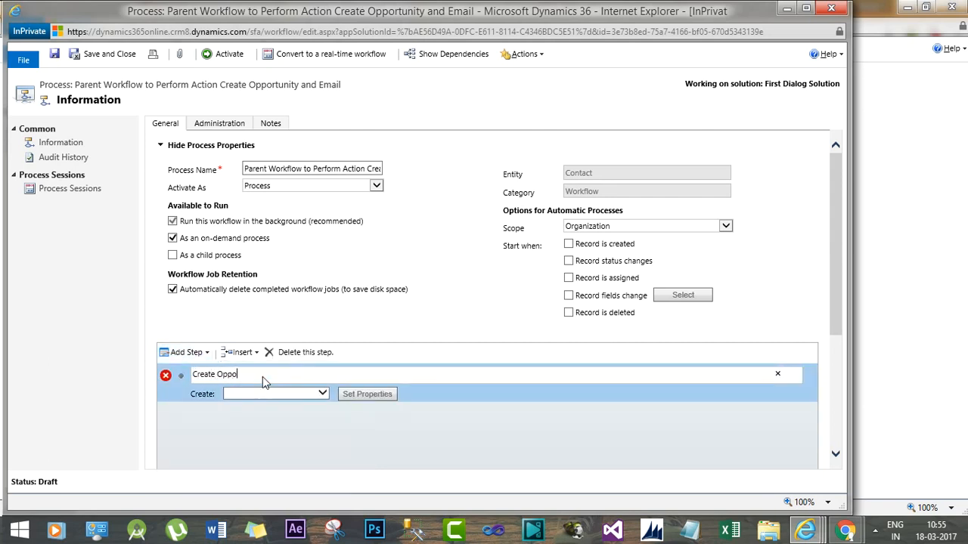
type("rtunity")
left_click(301, 394)
key("o")
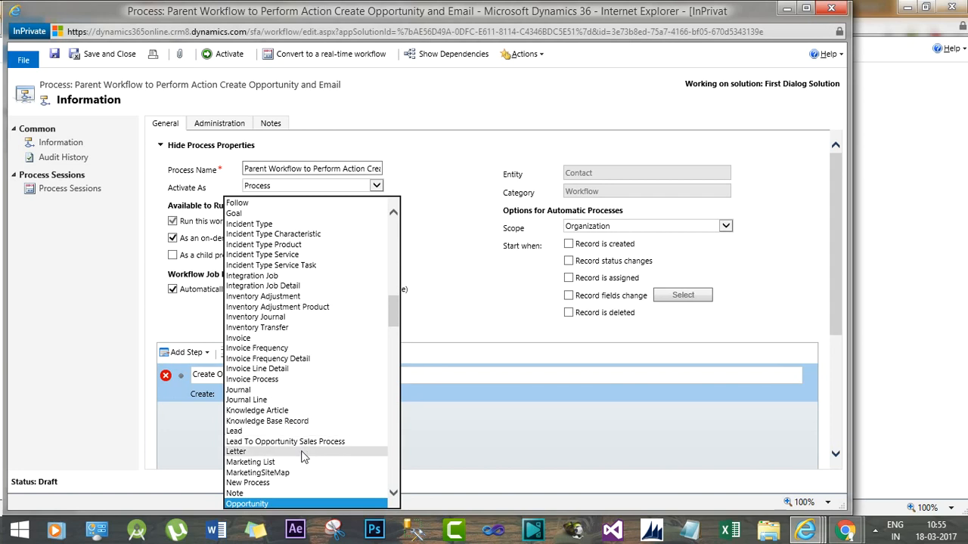
key("Return")
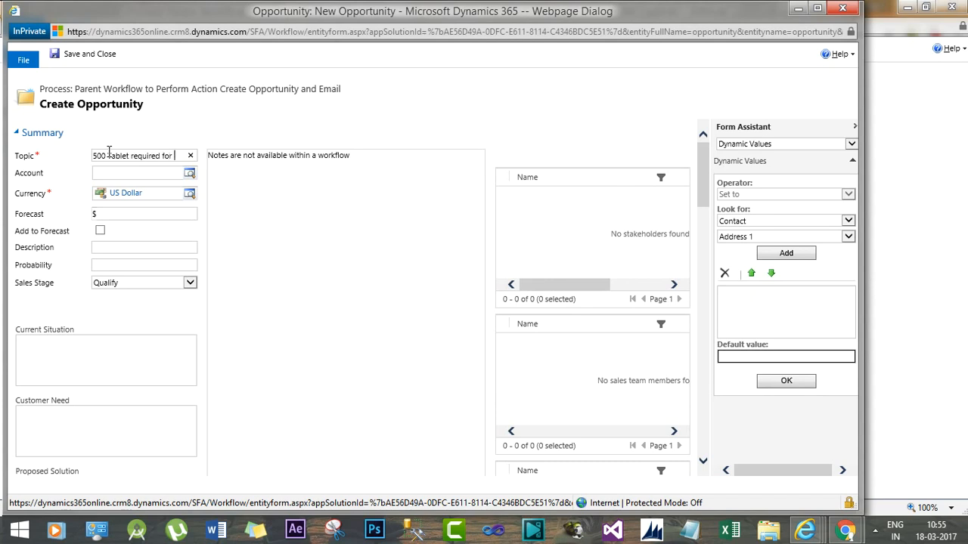
Step: Set the new opportunity's Topic to "500 Tablet required for" followed by the contact's Full Name as a dynamic value
left_click(831, 238)
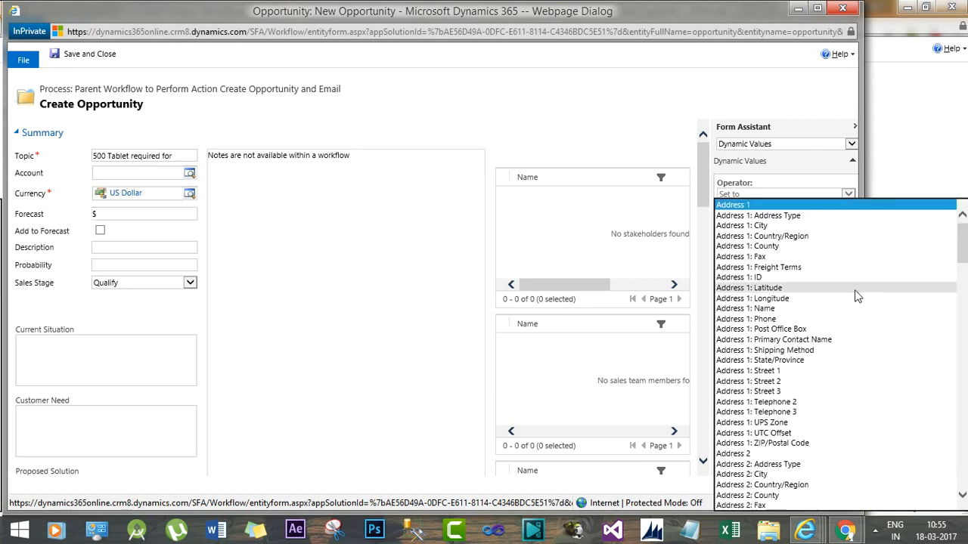
type("fu")
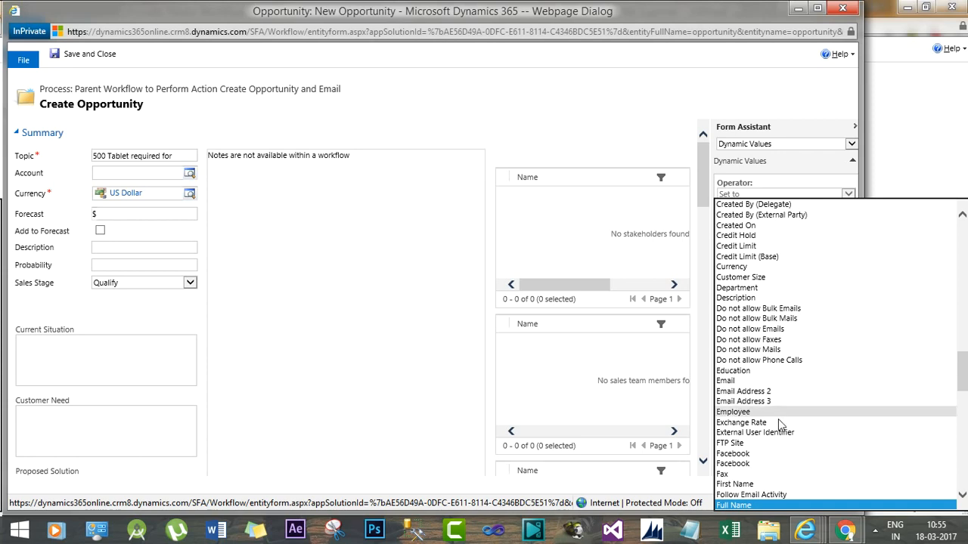
left_click(753, 504)
left_click(786, 253)
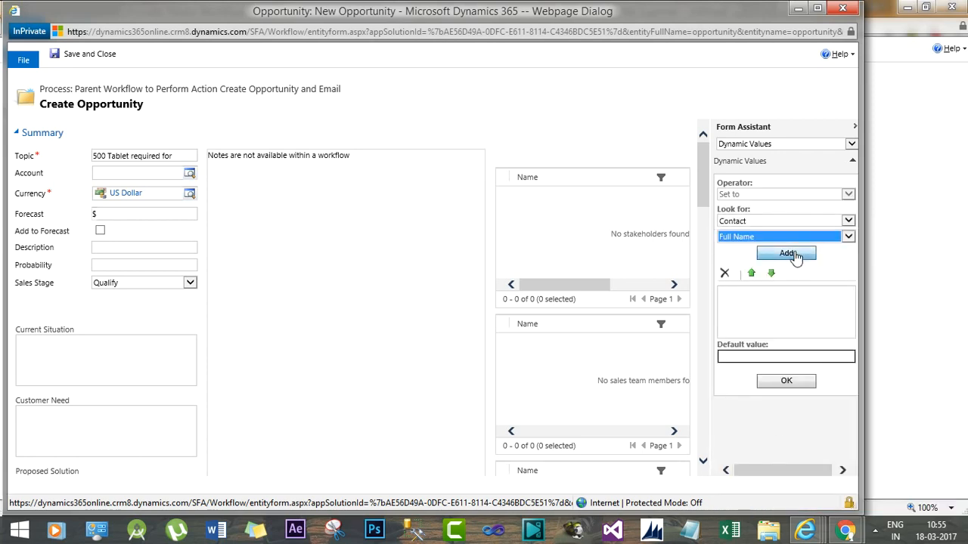
left_click(786, 382)
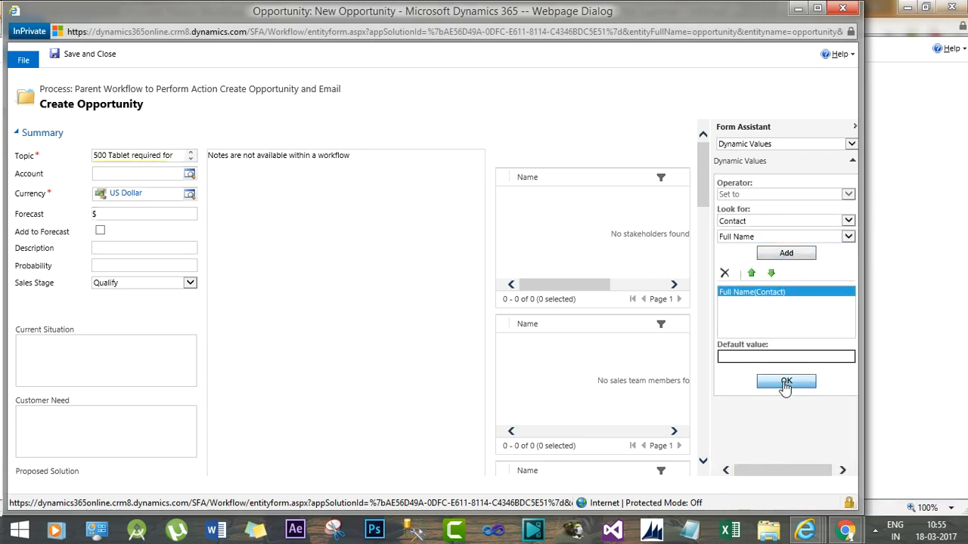
left_click(190, 161)
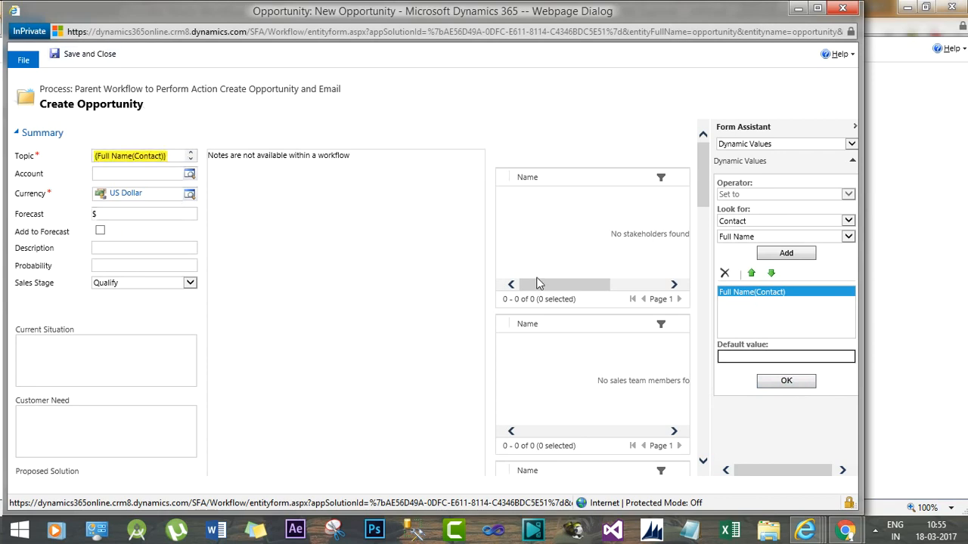
Step: Fill the opportunity's required Potential Customer with the dynamic Contact value and save and close its properties
left_click_drag(703, 192, 713, 258)
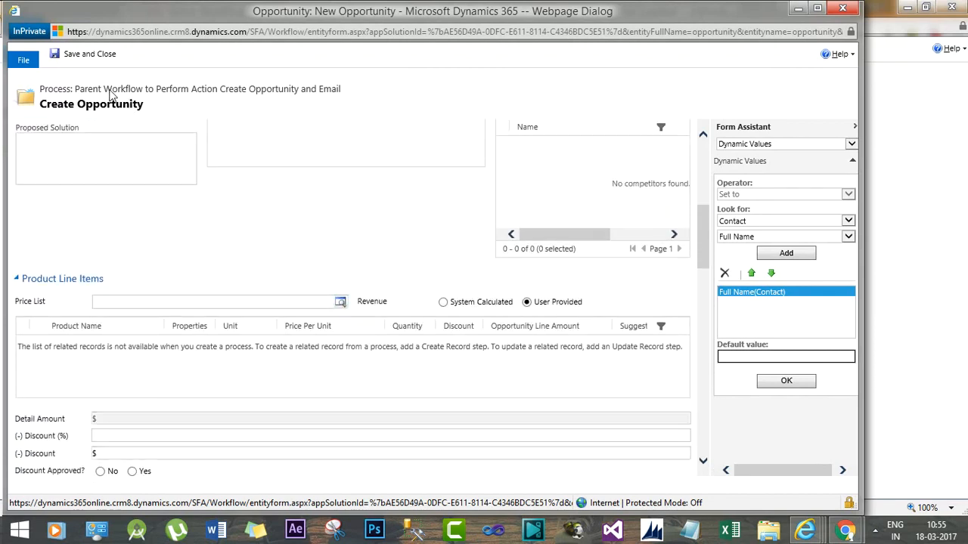
left_click(89, 54)
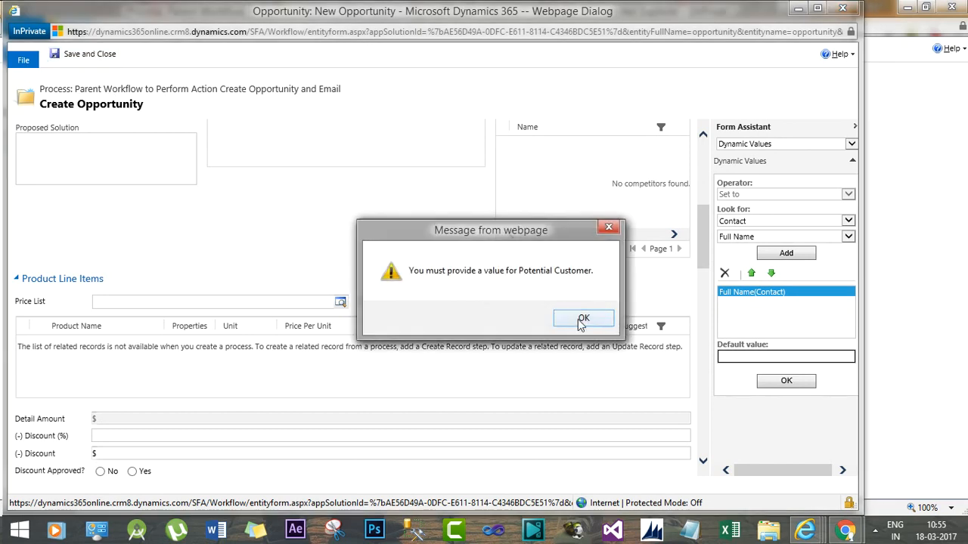
left_click(583, 319)
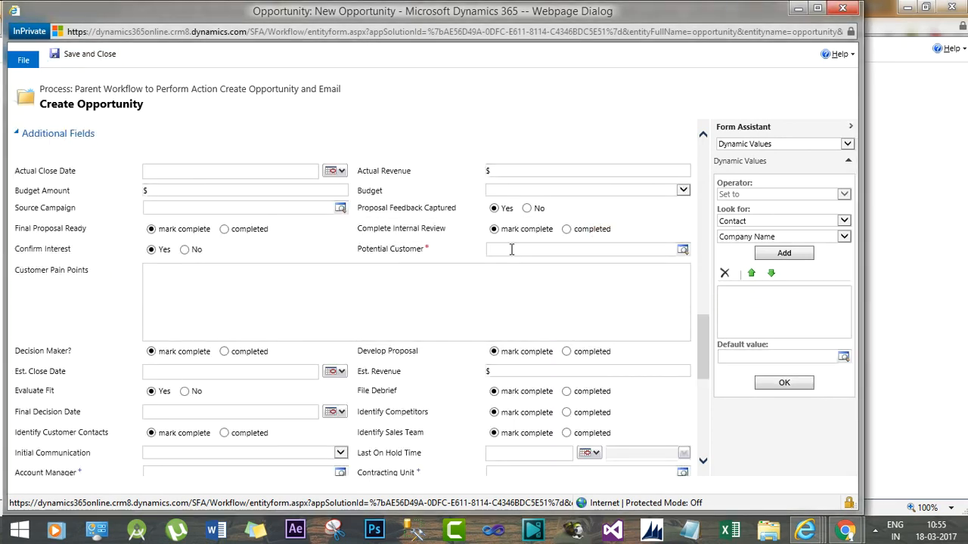
left_click(796, 238)
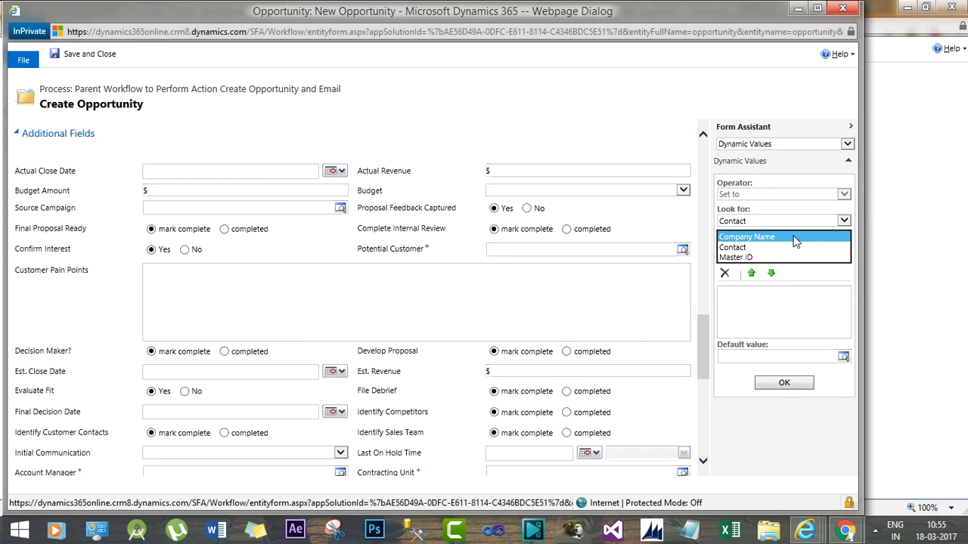
left_click(733, 247)
left_click(771, 257)
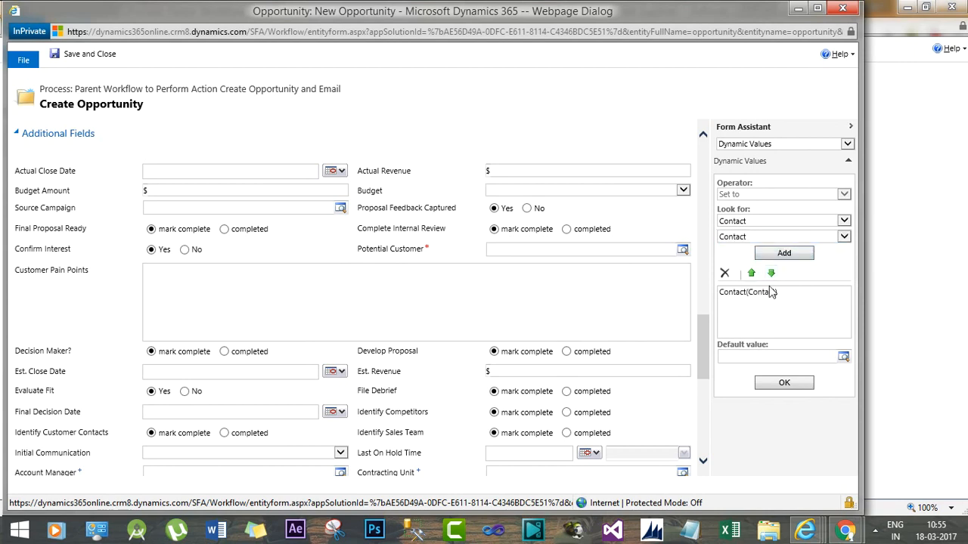
left_click(781, 384)
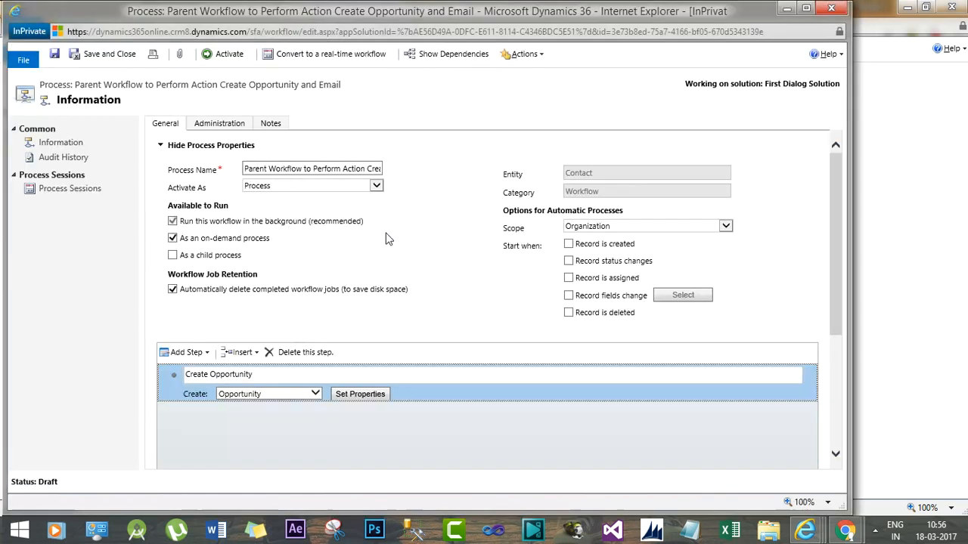
Step: Add a Perform Action step after the opportunity step and describe it as "action calling"
left_click(189, 414)
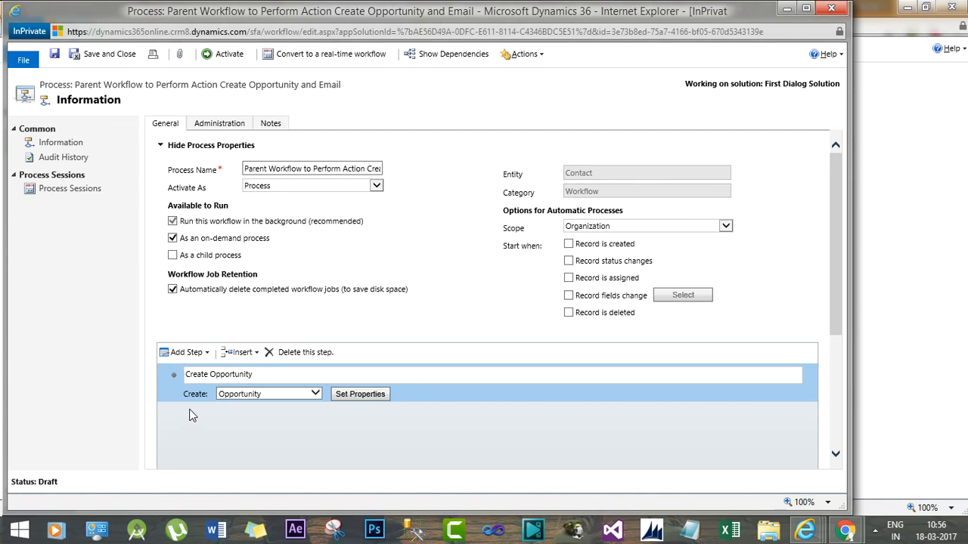
left_click(192, 353)
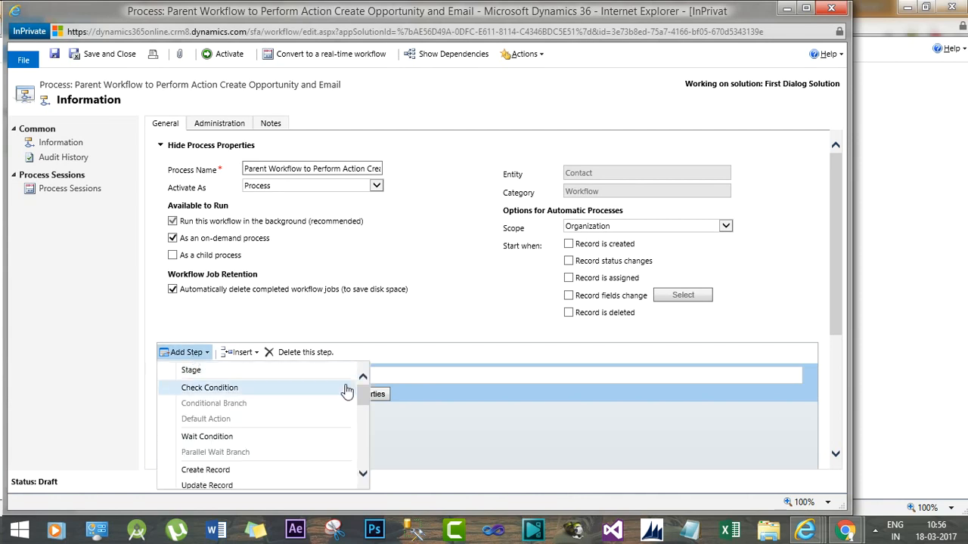
left_click_drag(358, 398, 357, 419)
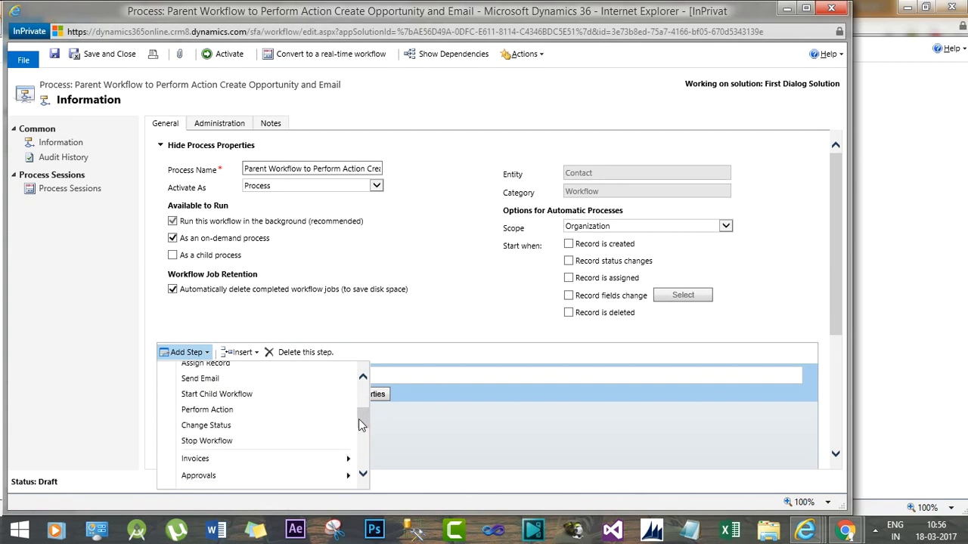
left_click_drag(223, 417, 225, 416)
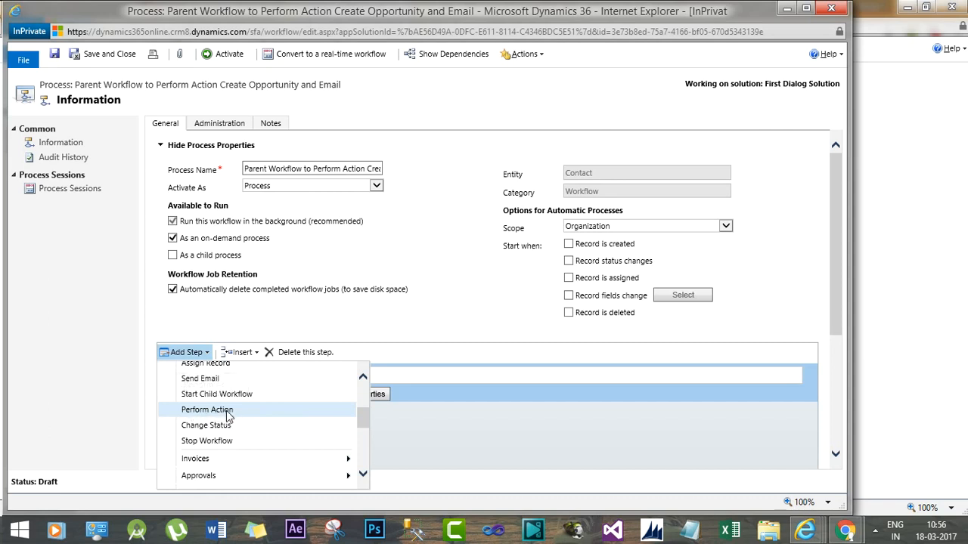
left_click(228, 412)
left_click(276, 415)
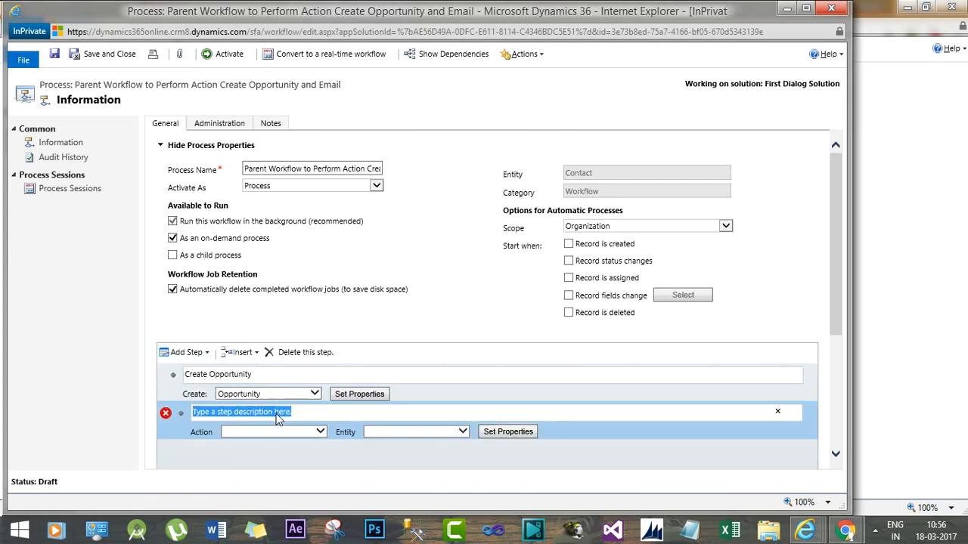
type("action calling")
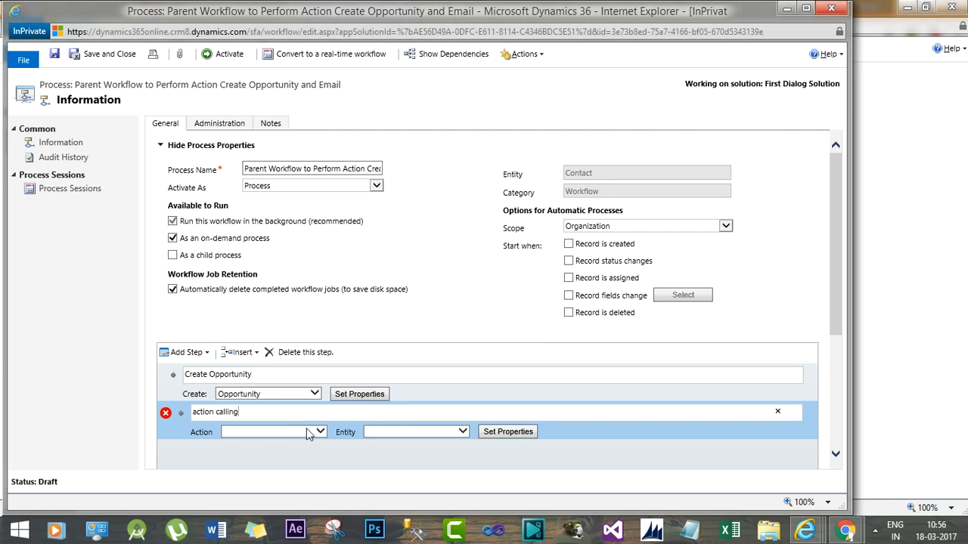
Step: Choose Create Email Activity as the action that the "action calling" step performs
left_click(308, 432)
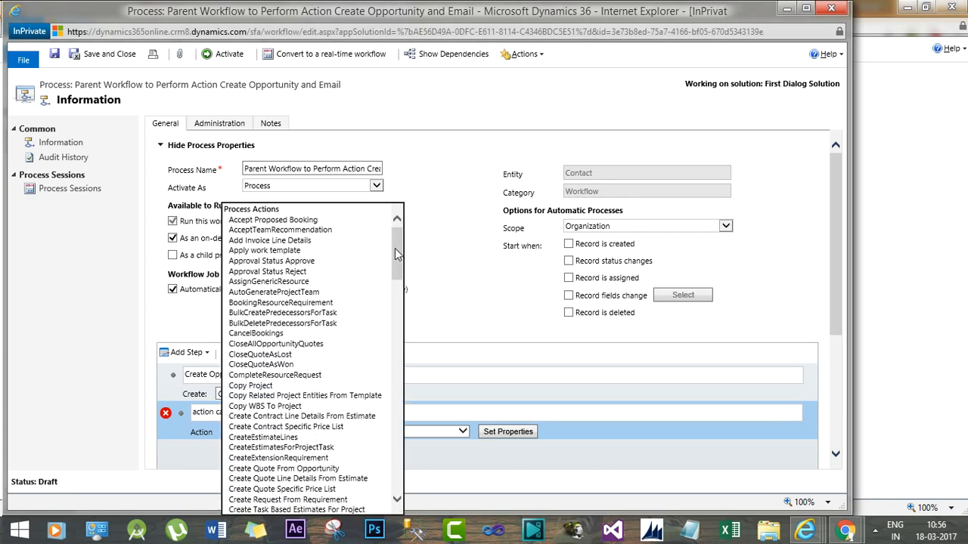
left_click_drag(396, 254, 406, 516)
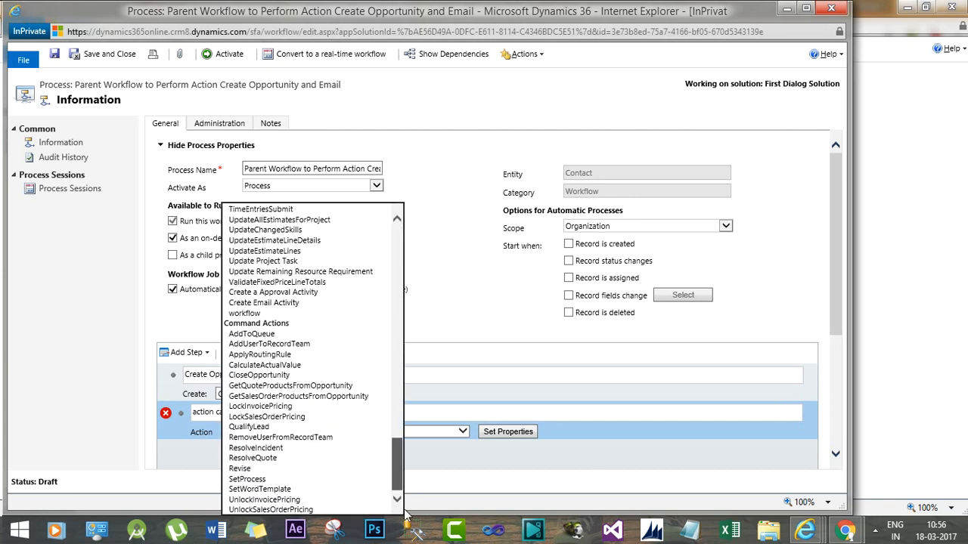
left_click(287, 306)
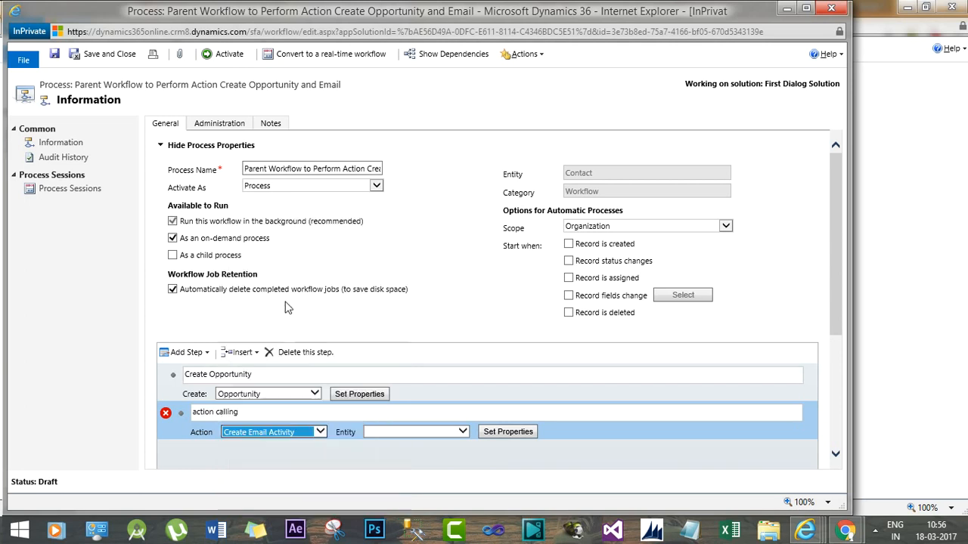
Step: Set the "action calling" step's Entity to None (global) and open its input properties
left_click(428, 432)
left_click(428, 432)
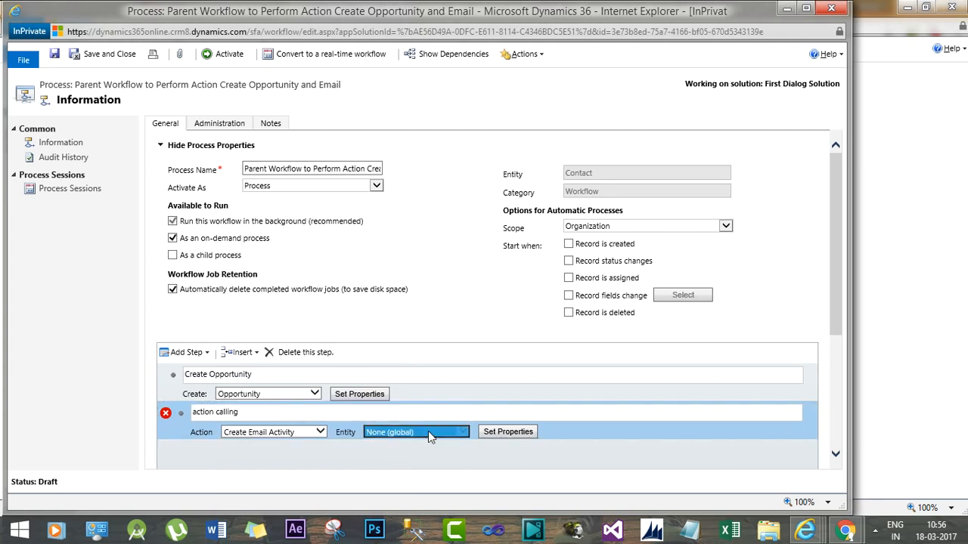
left_click(513, 436)
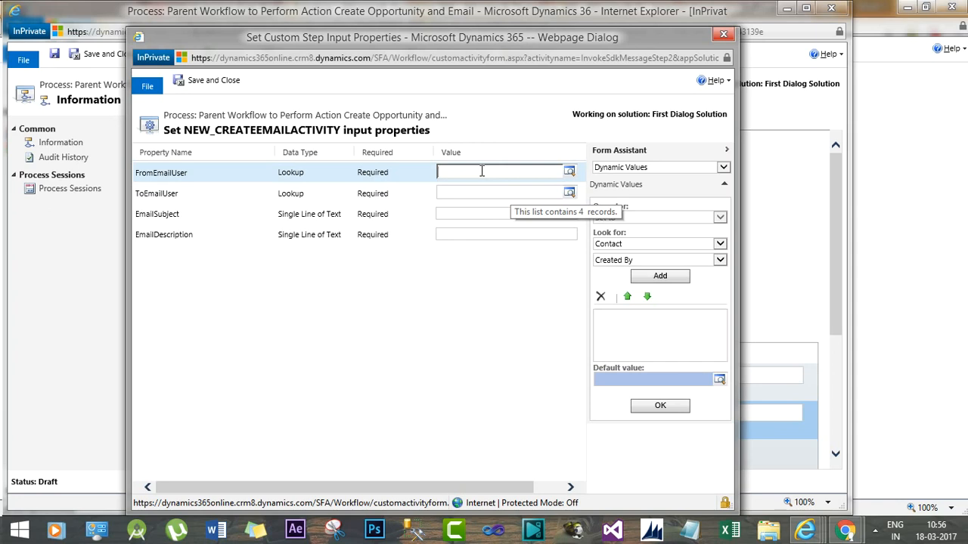
Step: Fill the required FromEmailUser input with the contact's Owner as a dynamic value
left_click(718, 260)
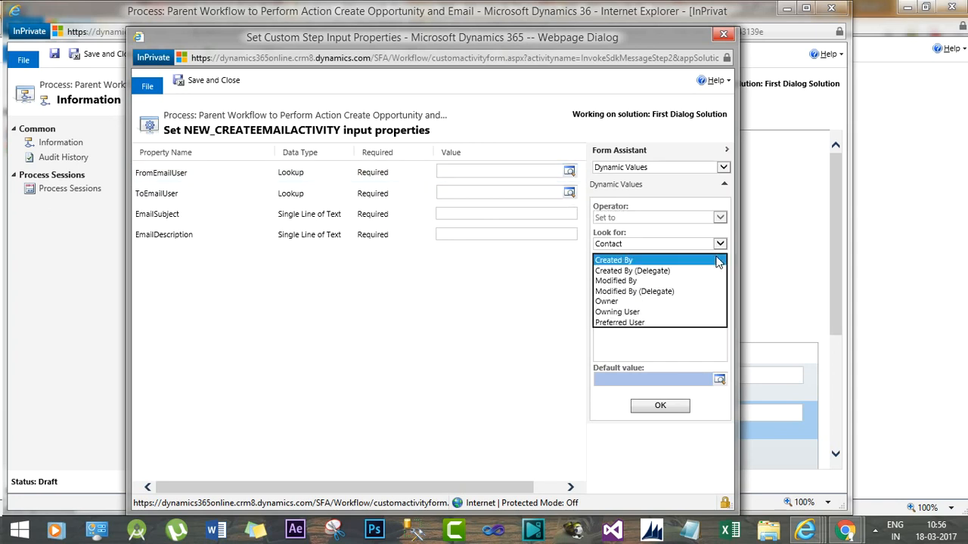
left_click(606, 301)
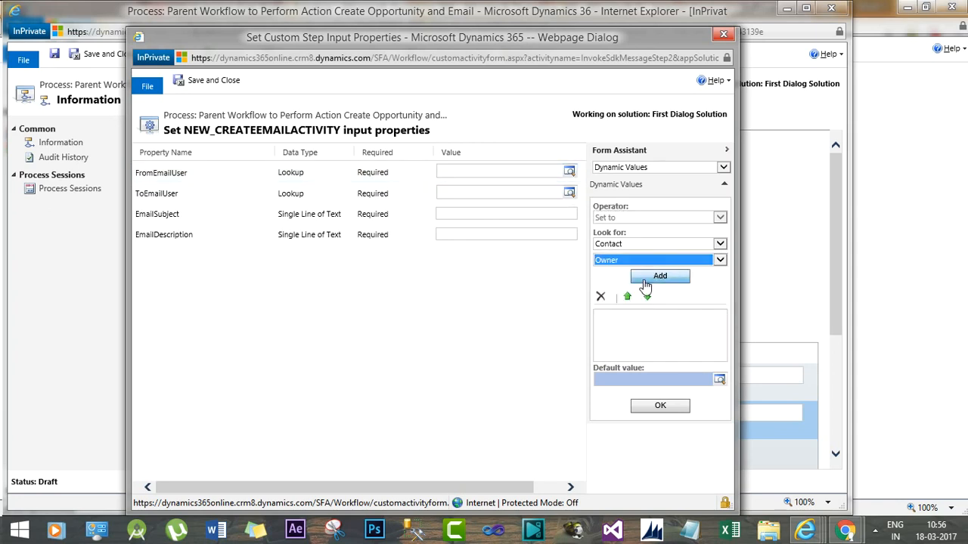
left_click(645, 280)
left_click(635, 314)
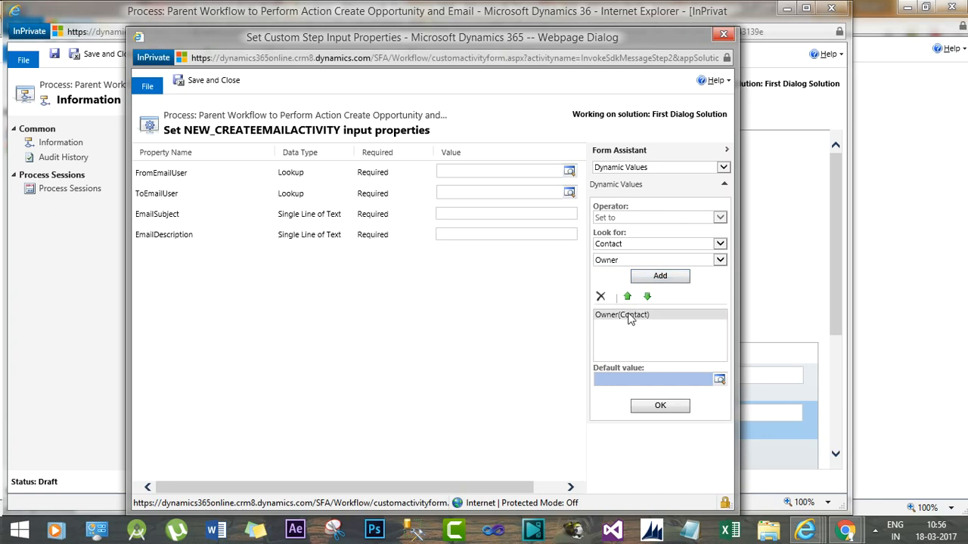
left_click(660, 407)
Step: Fill the required ToEmailUser input with the dynamic Contact value of the Contact entity
left_click(468, 194)
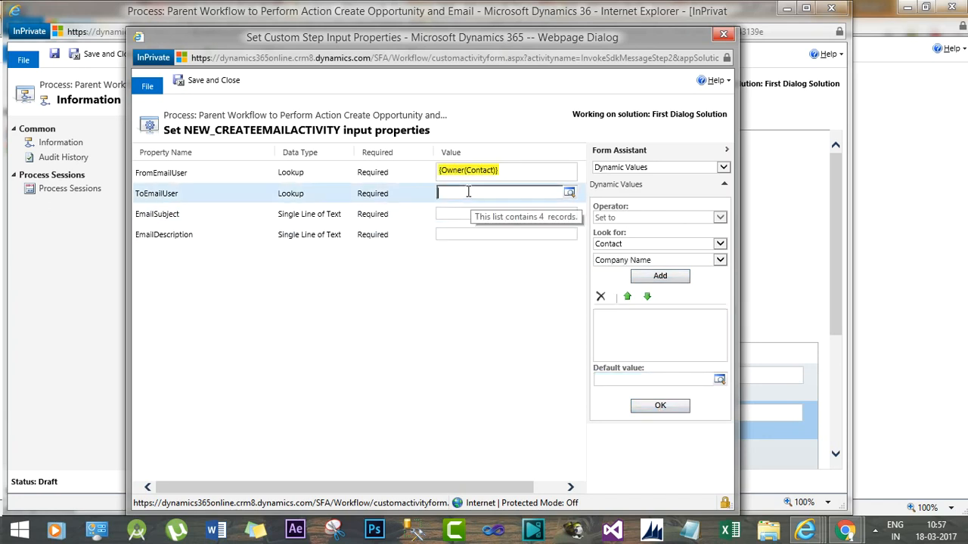
left_click(692, 260)
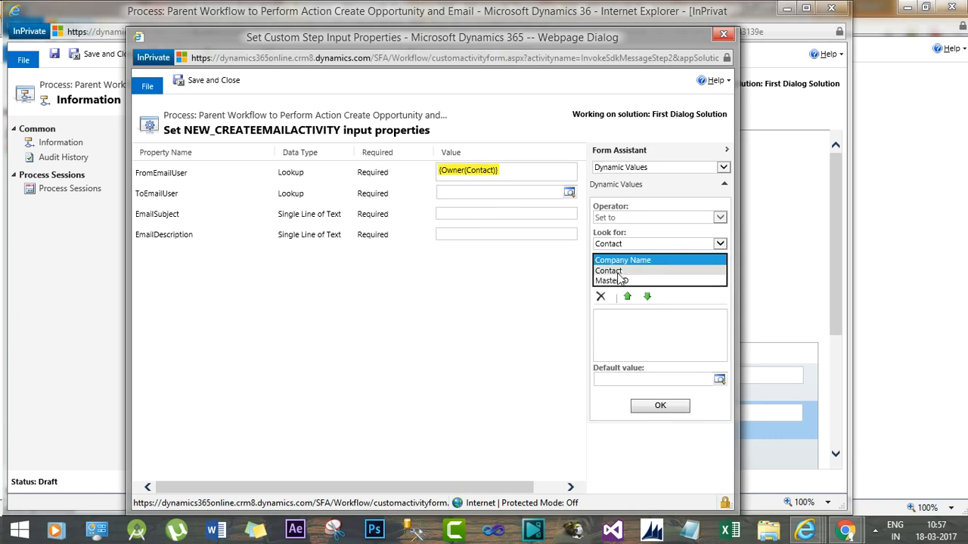
left_click(617, 267)
left_click(660, 276)
left_click(648, 315)
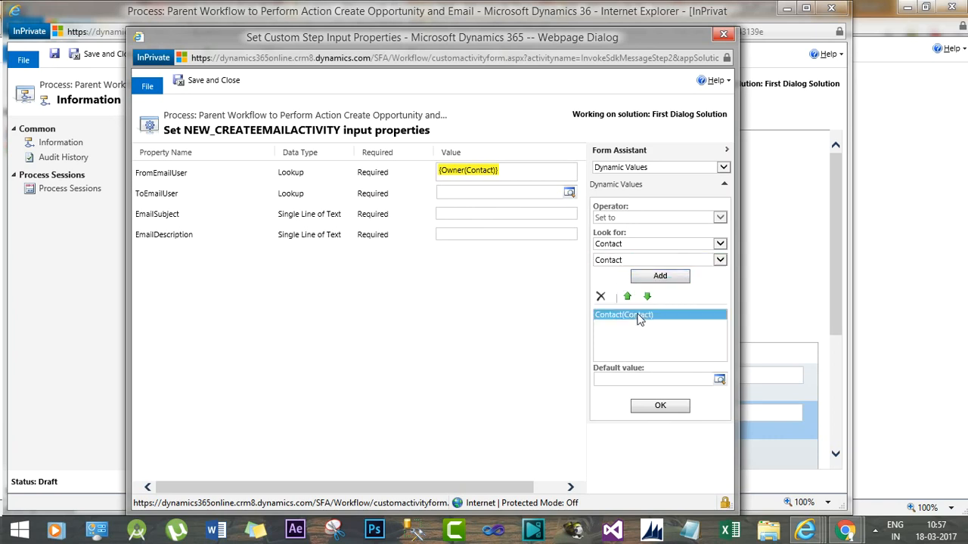
left_click(658, 406)
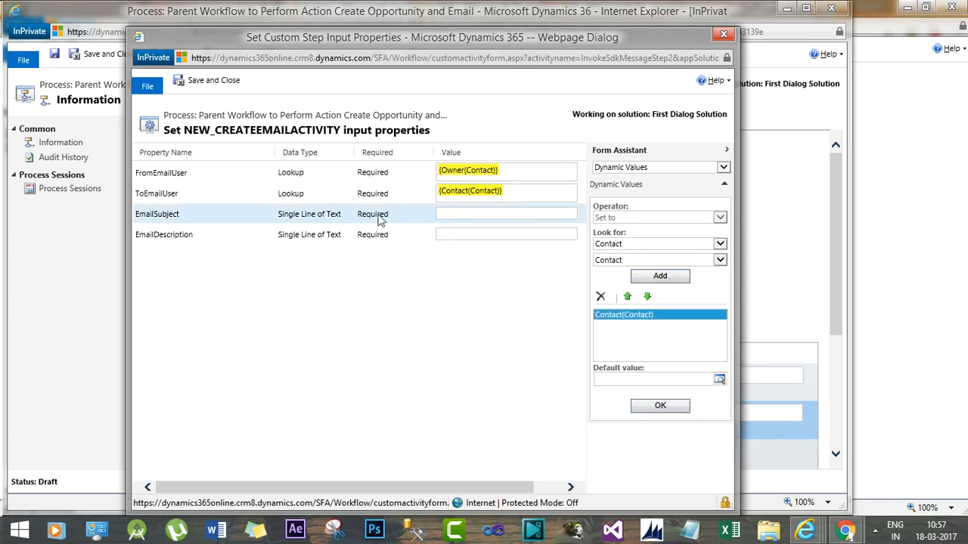
Step: Set the EmailSubject input to "Opportunity created for 500 tablets"
left_click(461, 214)
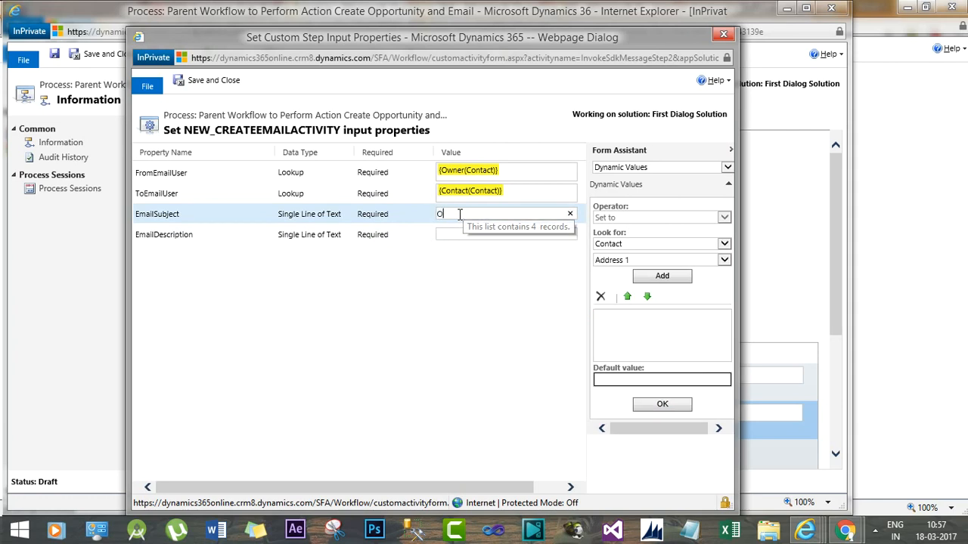
type("Opportunity")
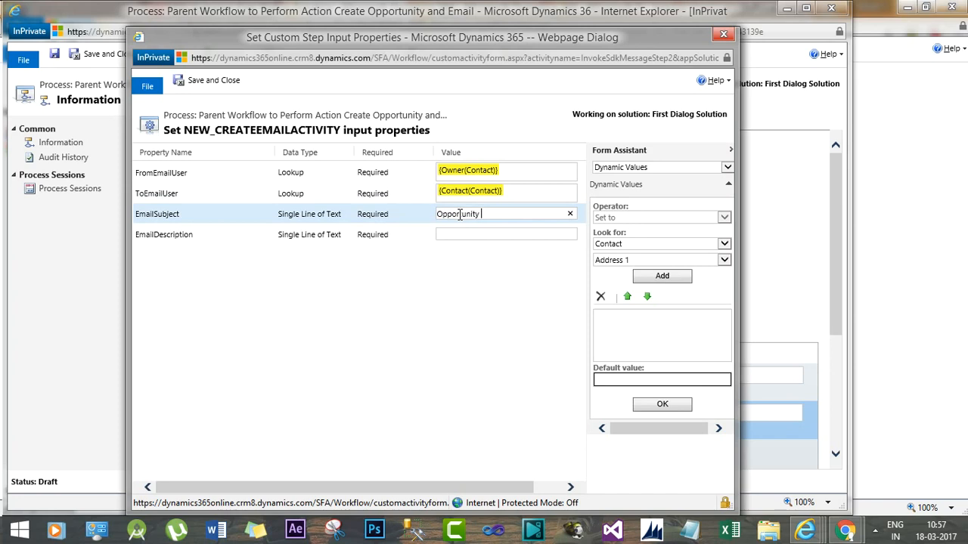
type(" car==")
type("ed ")
type("for 500 tablets")
Step: Copy the subject text into EmailDescription, extend it to "Opportunity created for 500 tablets. Thanks", and save and close the input properties
left_click(478, 234)
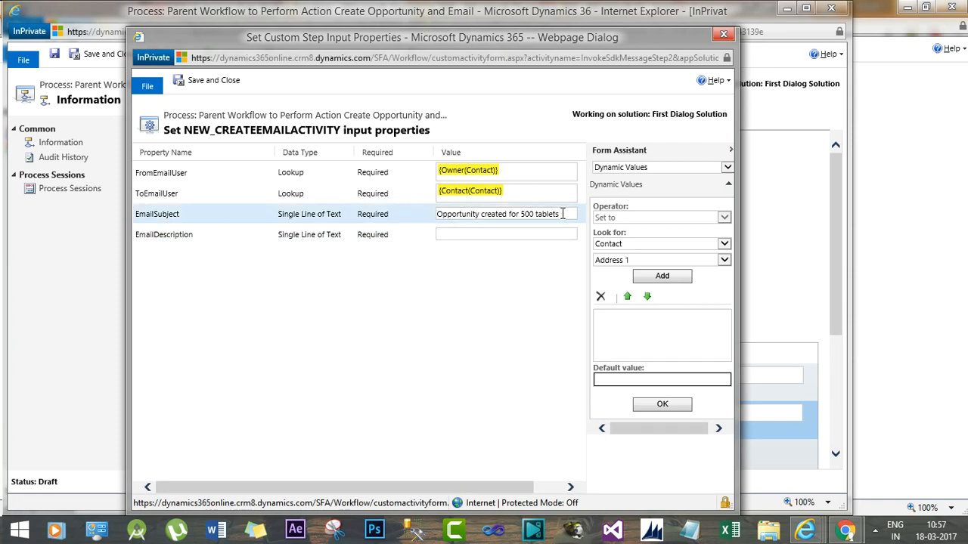
left_click_drag(561, 214, 438, 218)
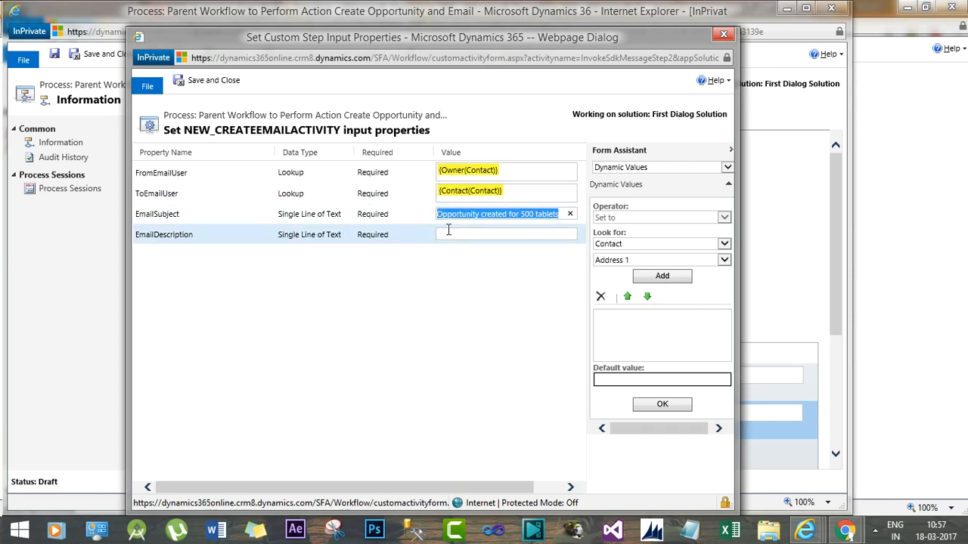
left_click(448, 230)
left_click(516, 215)
key("ctrl+c")
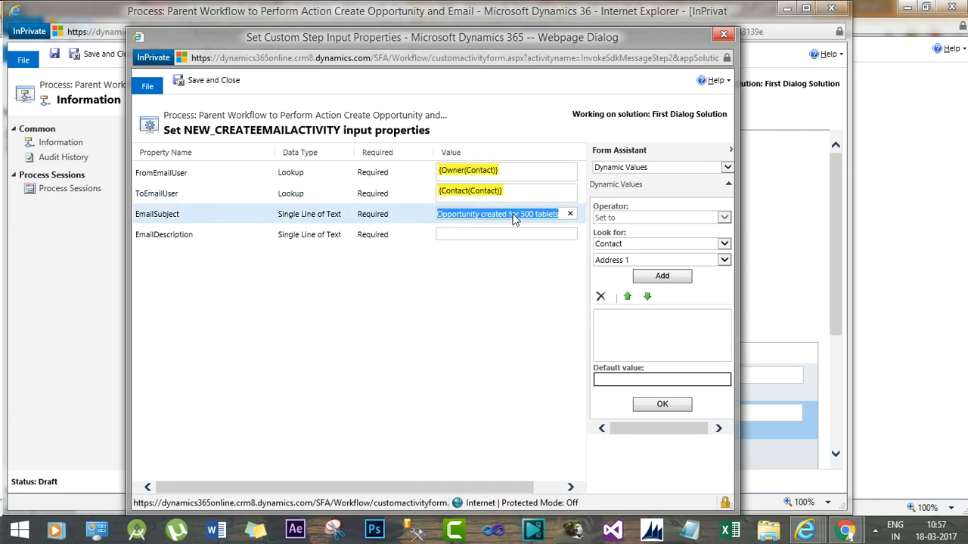
left_click(491, 234)
key("ctrl+v")
key("BackSpace")
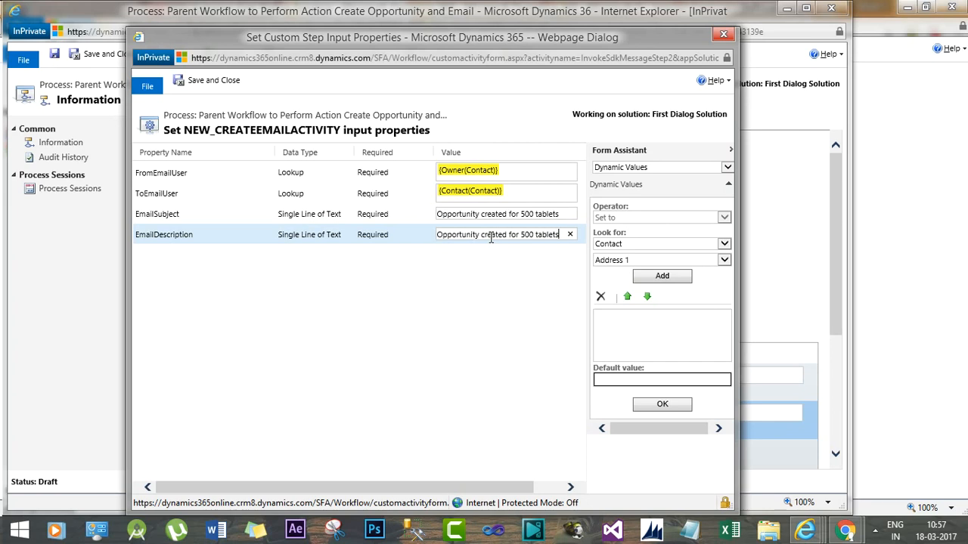
type(". Thanks")
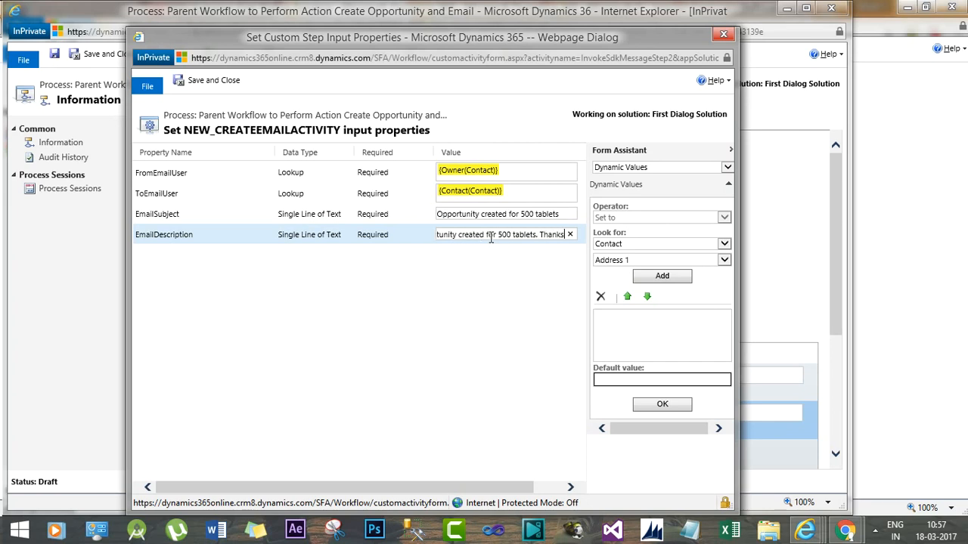
left_click(228, 83)
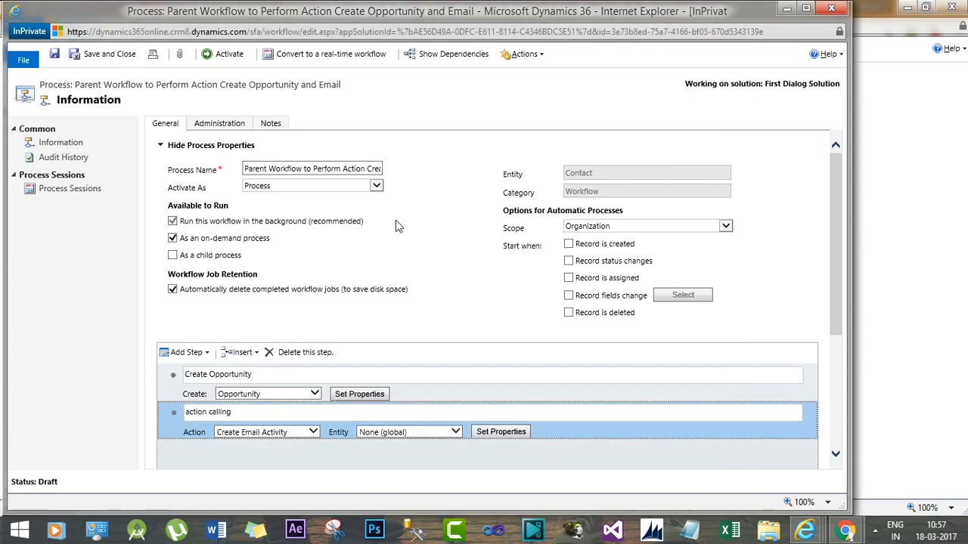
Step: Activate the parent workflow and confirm the activation
left_click(229, 55)
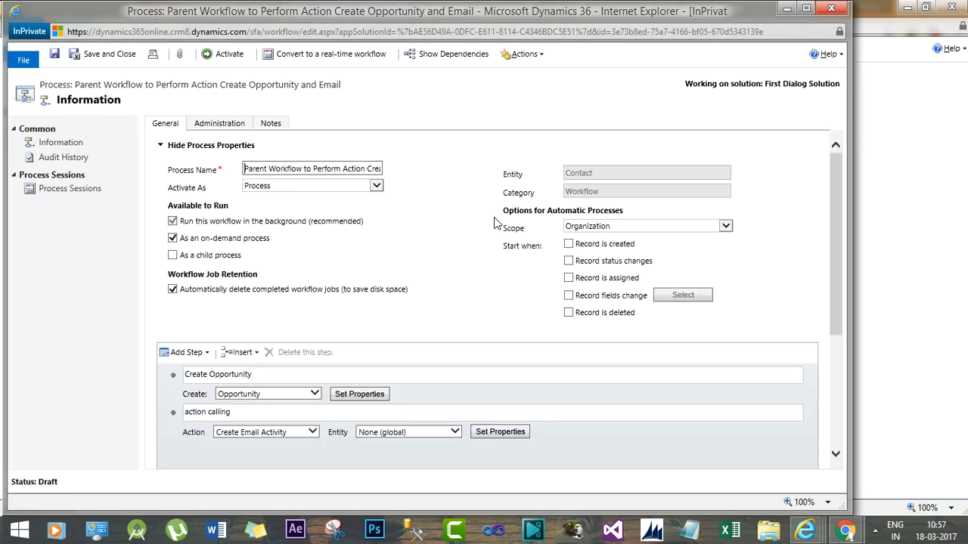
left_click(223, 55)
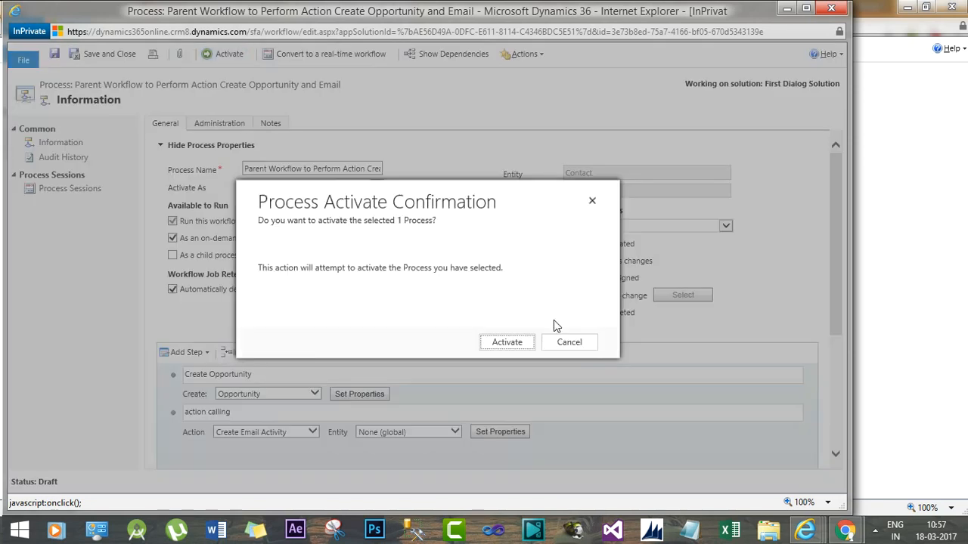
left_click(508, 344)
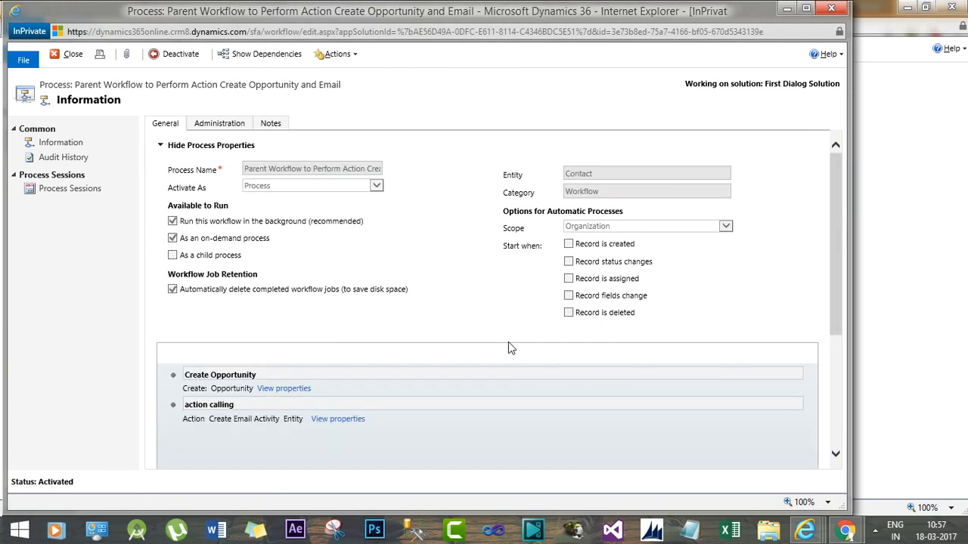
Step: Close the workflow window and the First Dialog Solution window
left_click(833, 10)
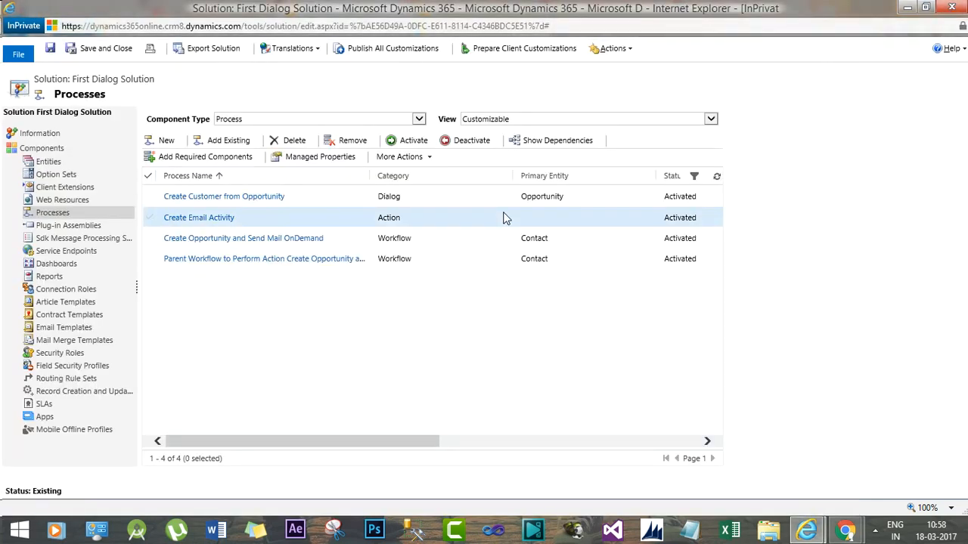
left_click(425, 224)
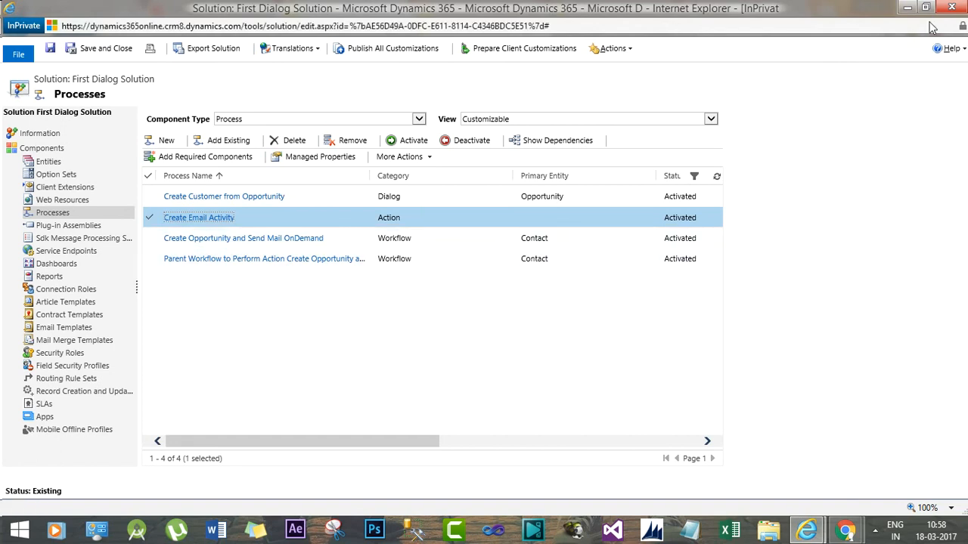
left_click(952, 7)
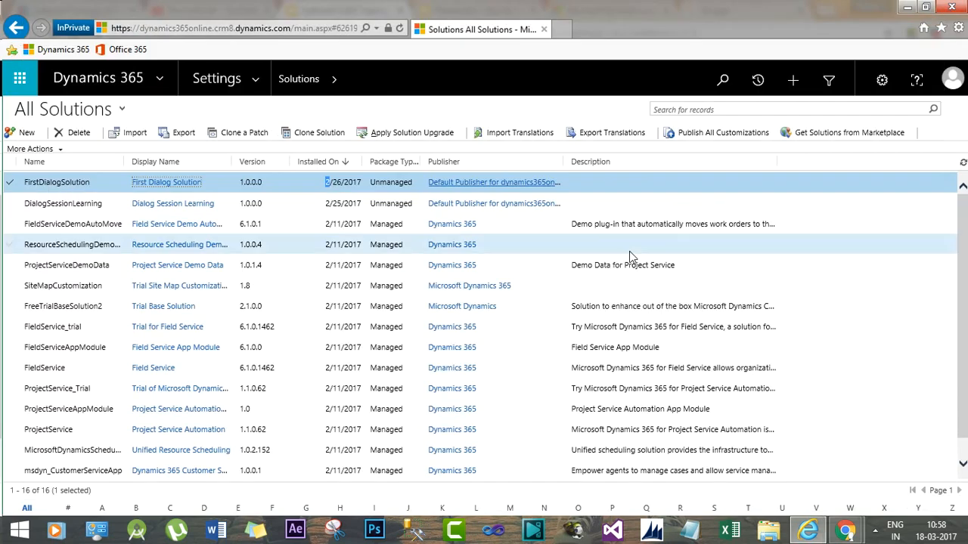
Step: Go from Settings to the Sales area and open the Contacts list
left_click(256, 83)
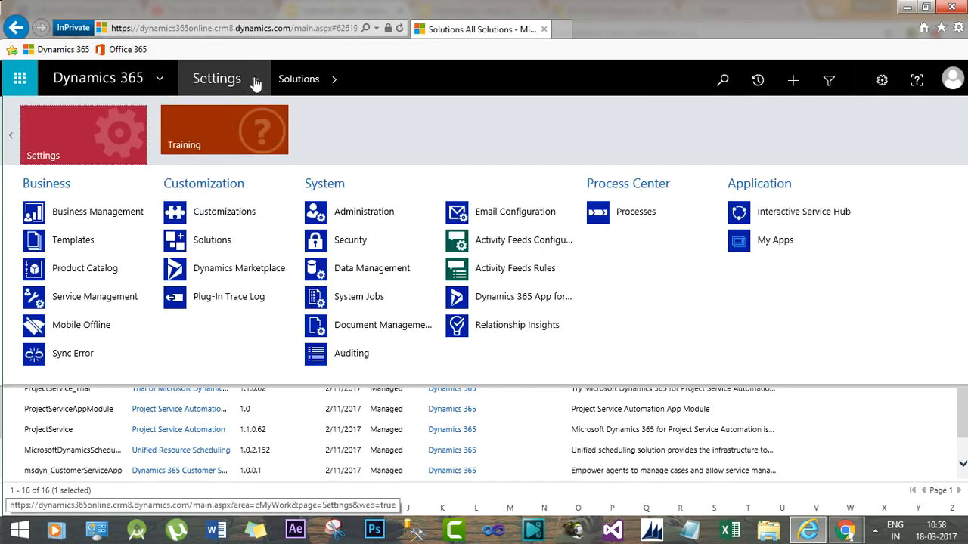
left_click(9, 141)
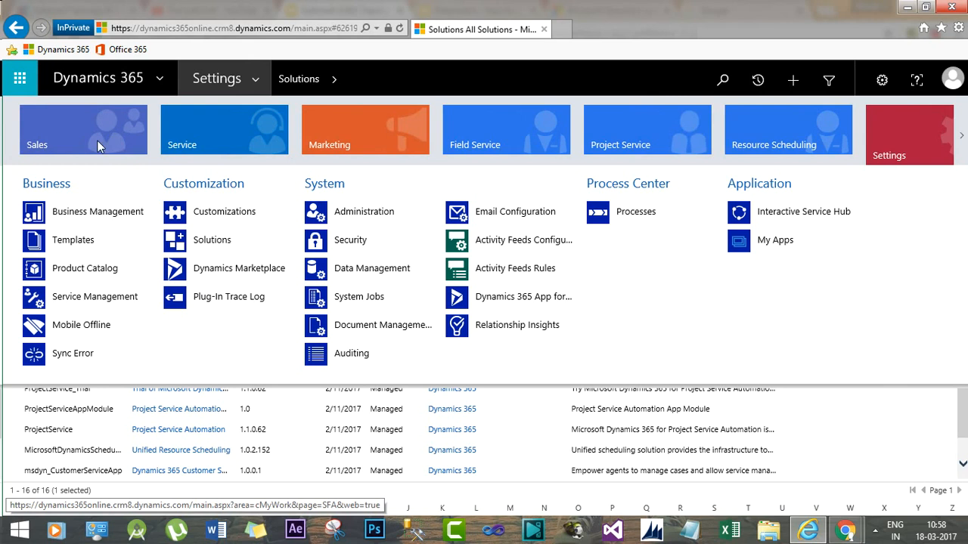
left_click(97, 140)
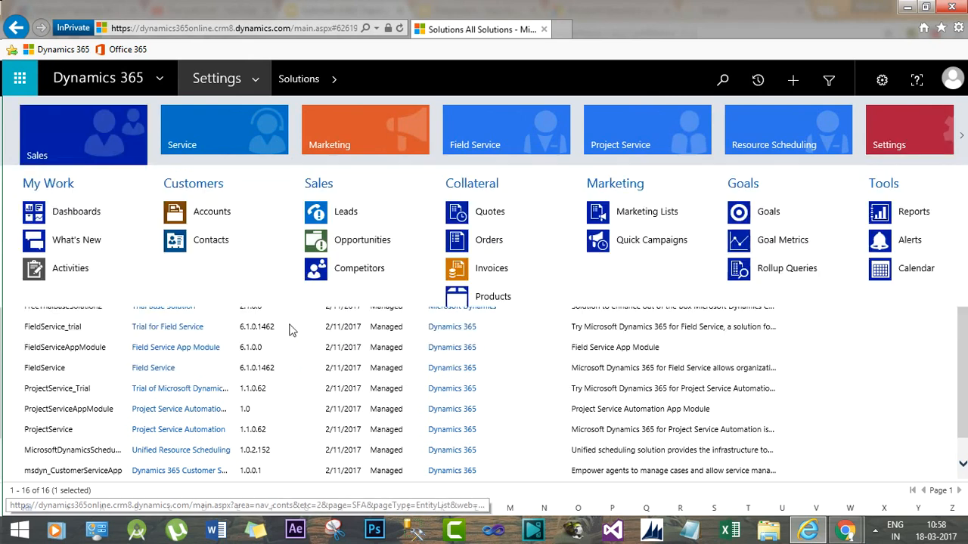
left_click(201, 248)
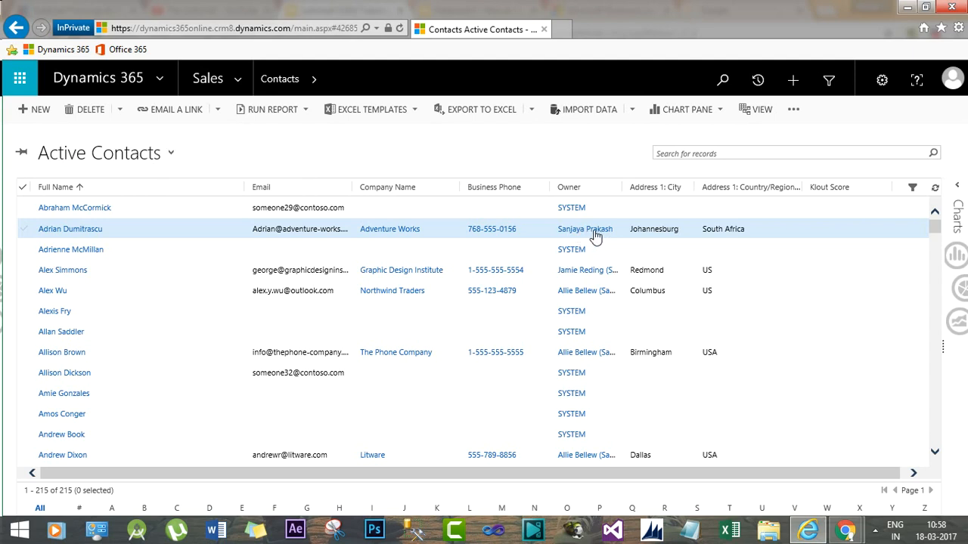
Step: Go back to the solutions list and reopen Contacts from the Sales area
key("Return")
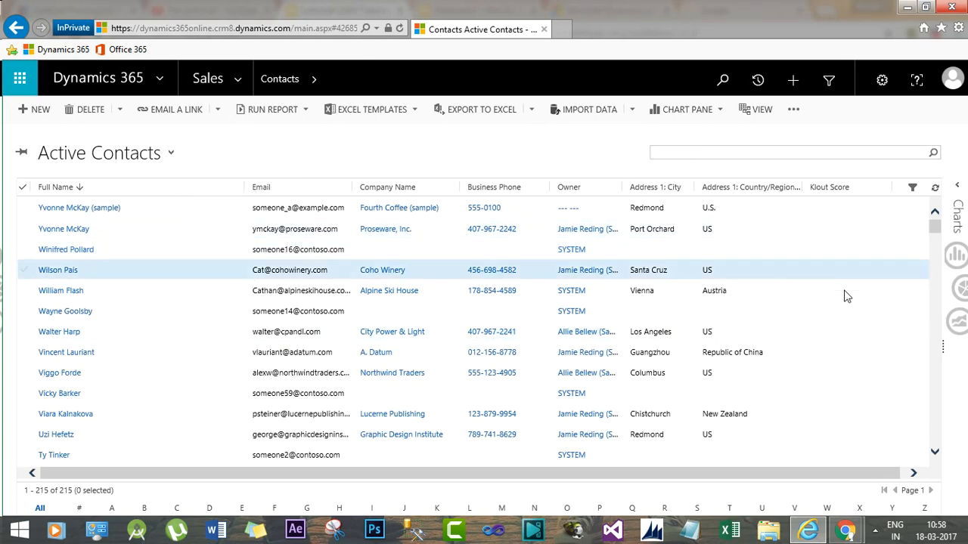
left_click(9, 23)
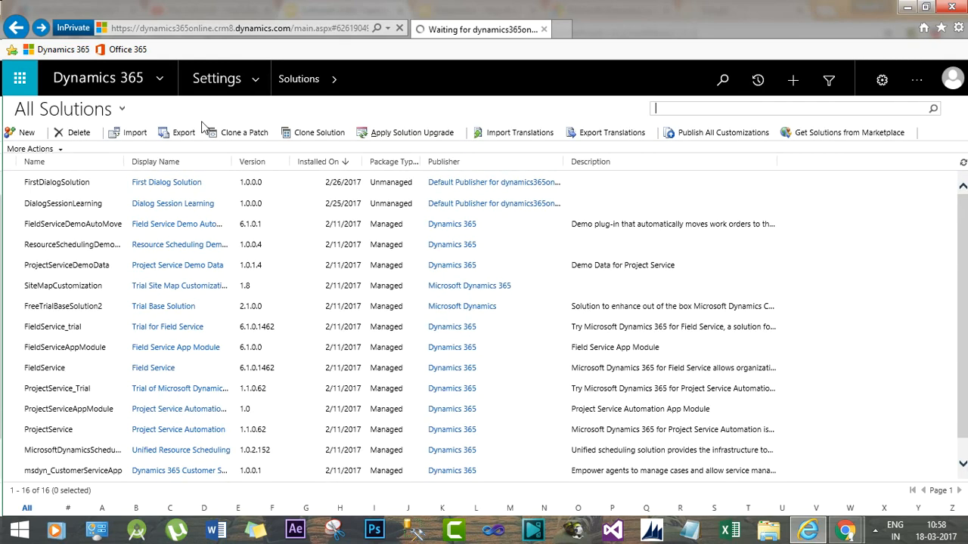
left_click(259, 78)
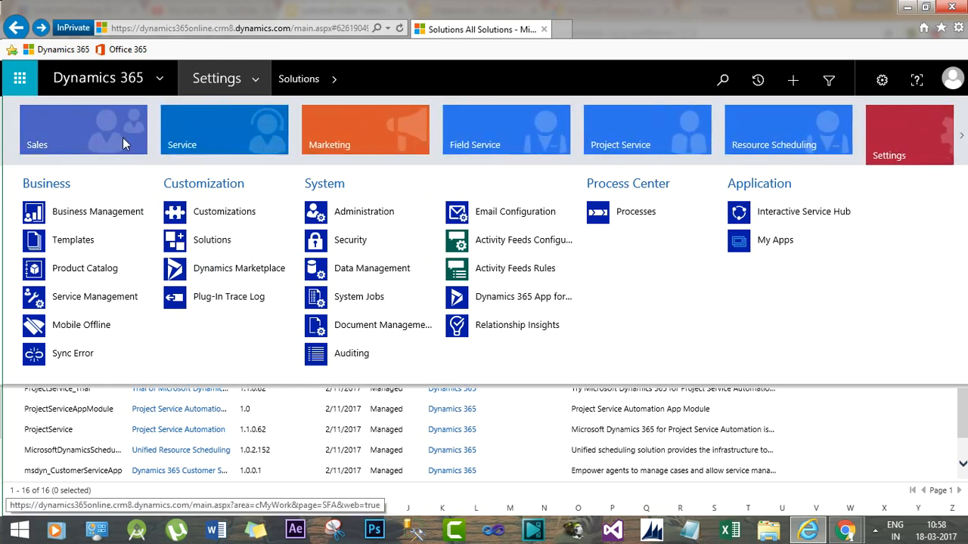
left_click(76, 136)
left_click(211, 241)
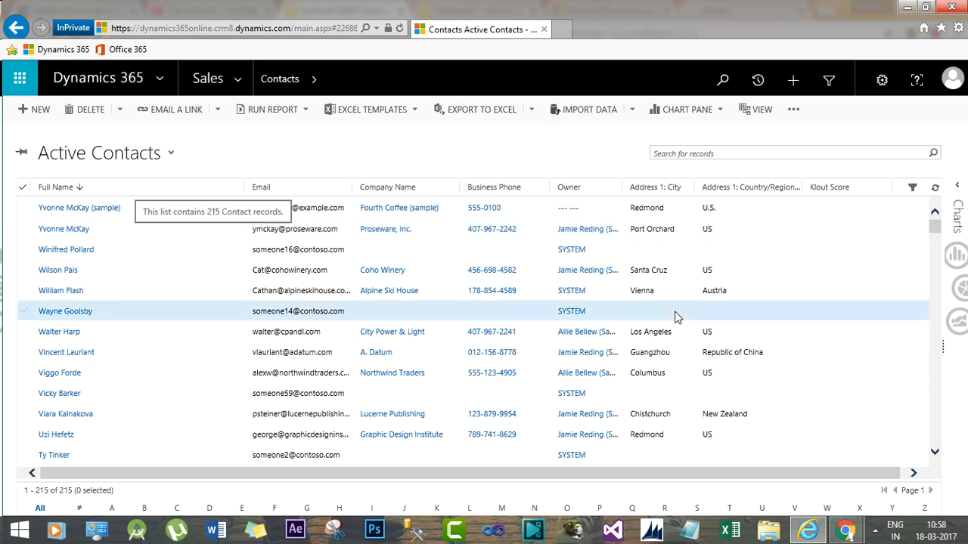
Step: Sort the active contacts by Owner in descending order and turn on column filtering for the list
left_click(596, 195)
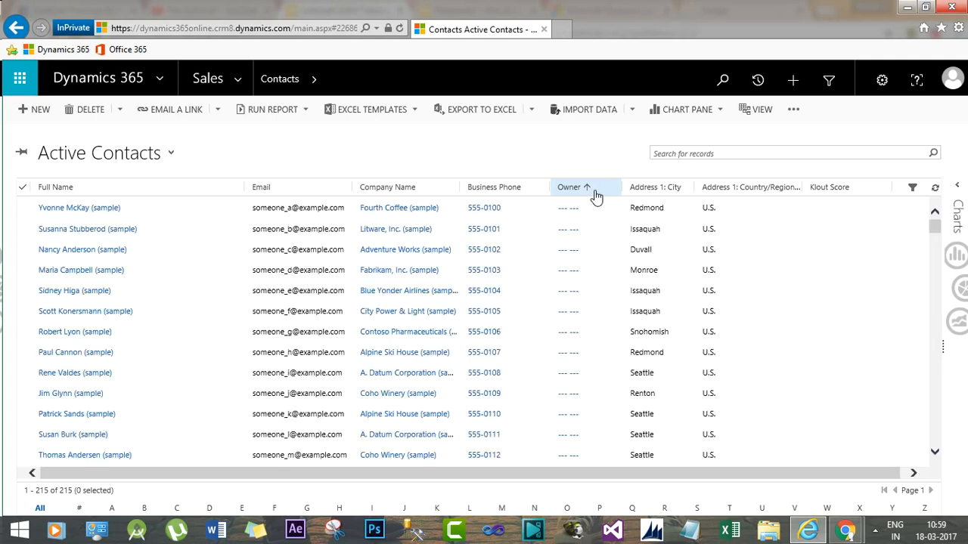
left_click(596, 195)
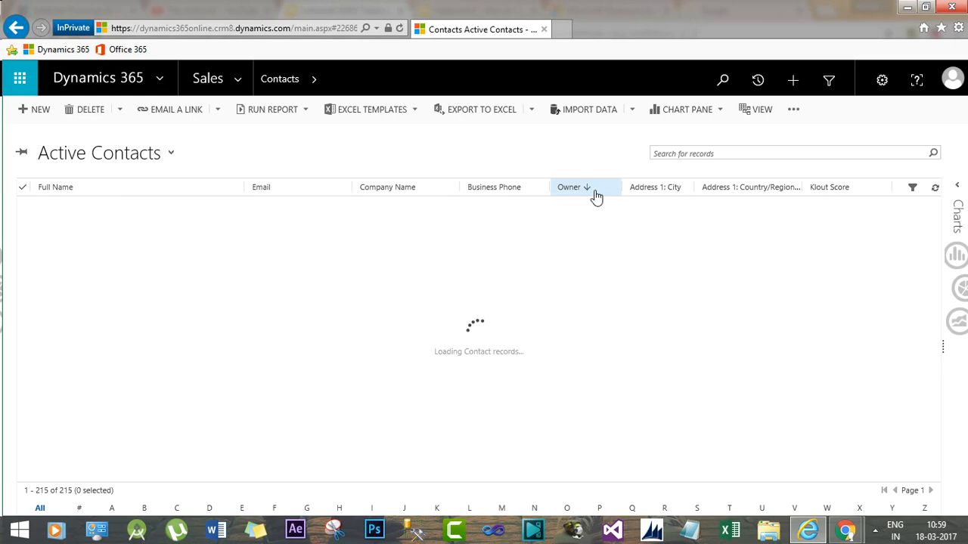
left_click(911, 188)
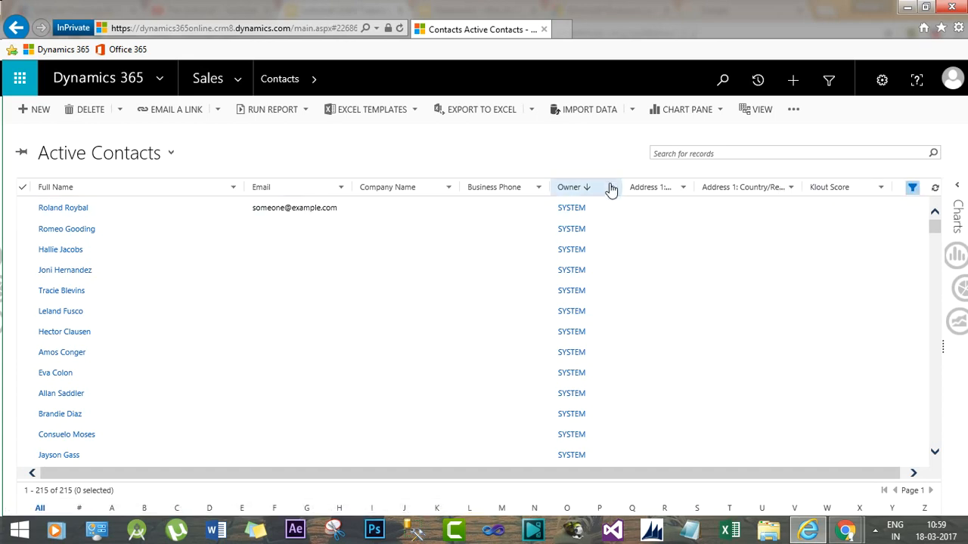
Step: Try to filter the contacts by a specific owner, searching the user lookup by the owner's first name
left_click(612, 187)
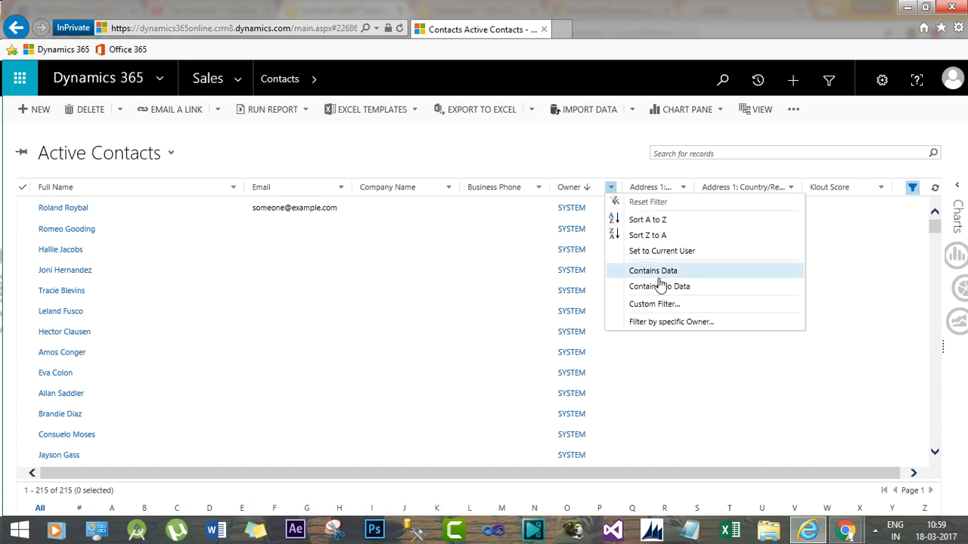
left_click(665, 323)
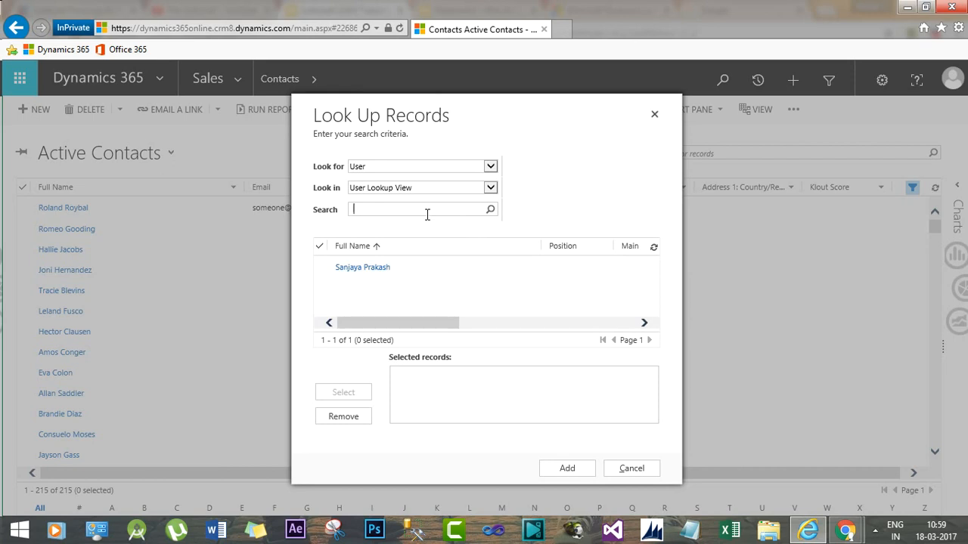
type("sanjaya")
key("Return")
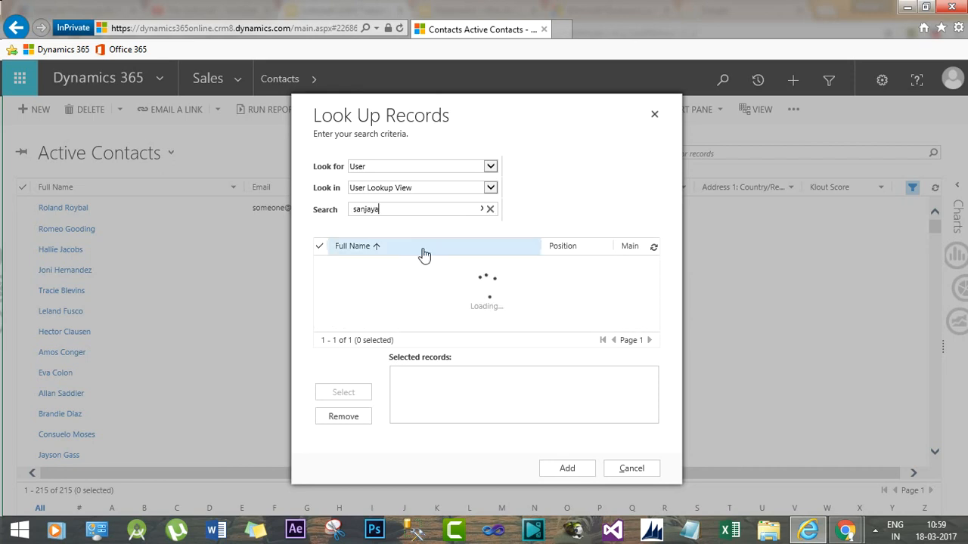
left_click(414, 266)
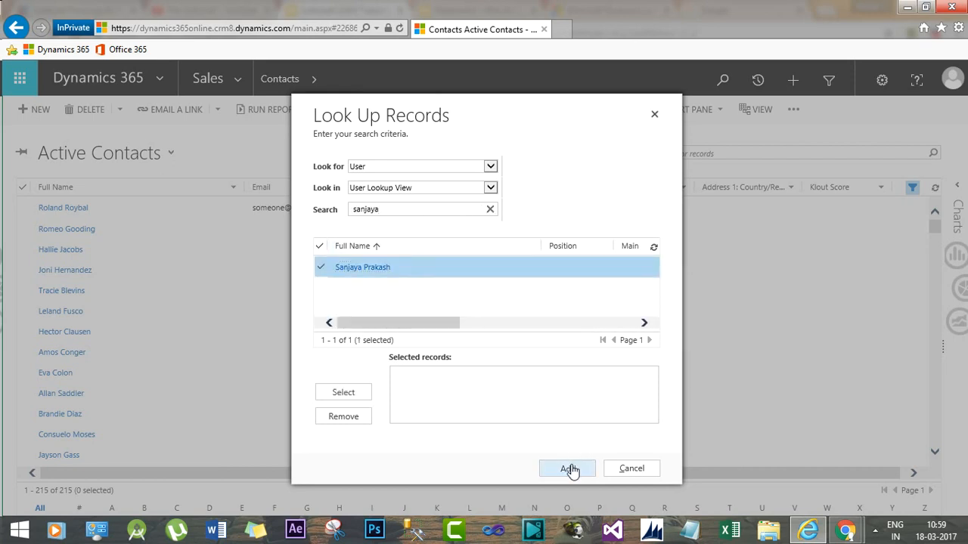
left_click(567, 468)
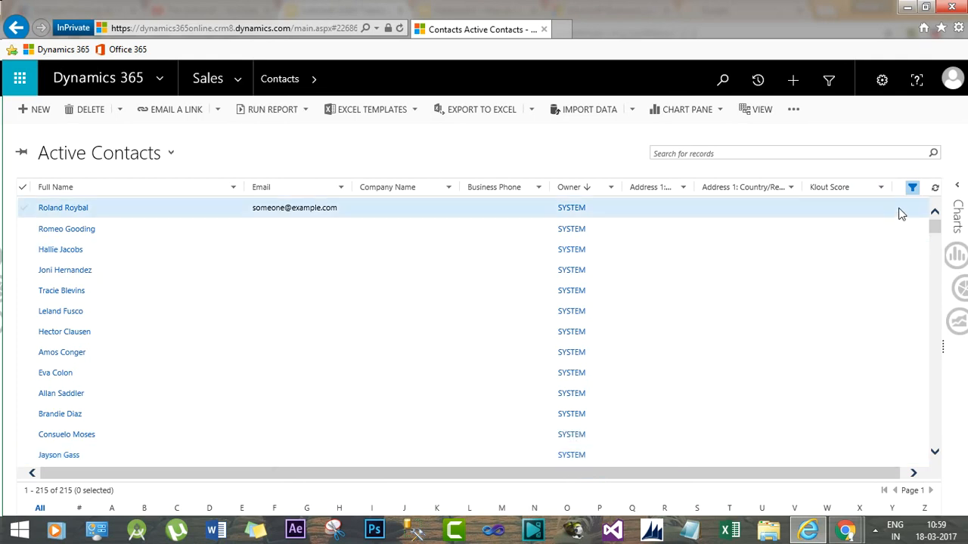
Step: Filter the contacts by a specific owner, adding the listed user to the selected records
left_click(611, 189)
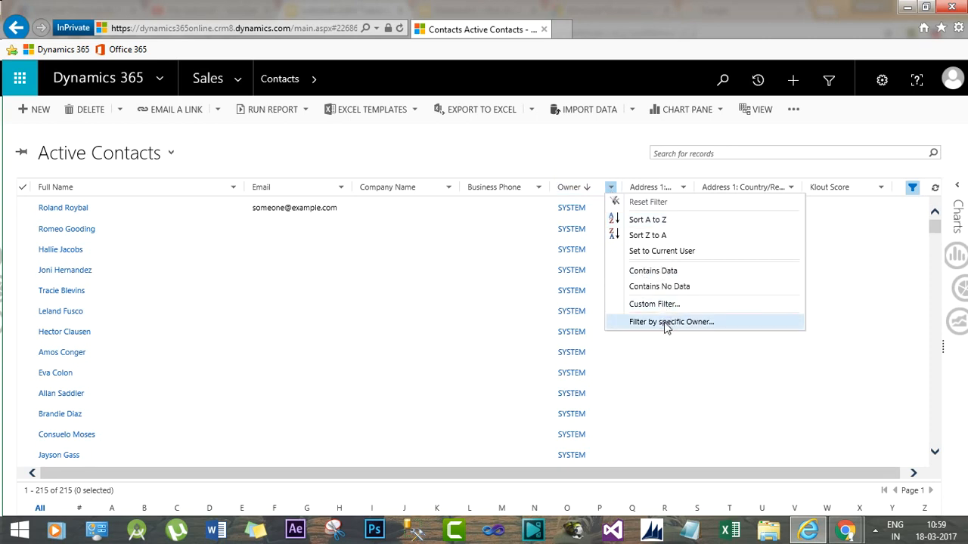
left_click(637, 324)
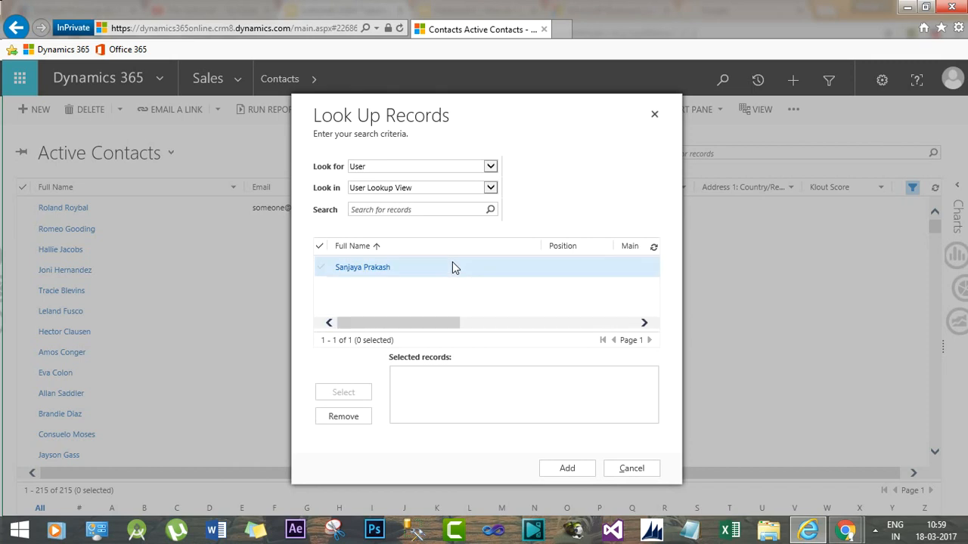
left_click(452, 267)
left_click(353, 392)
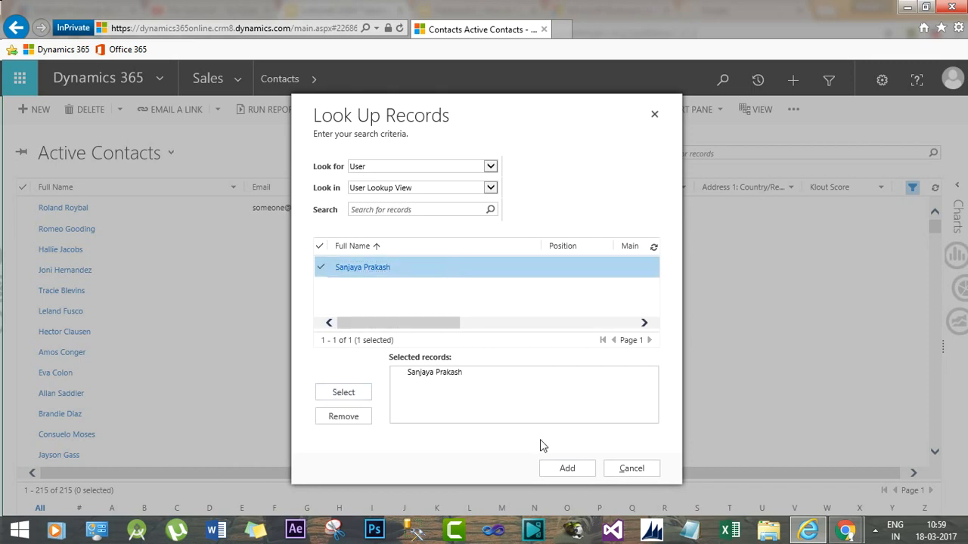
left_click(569, 469)
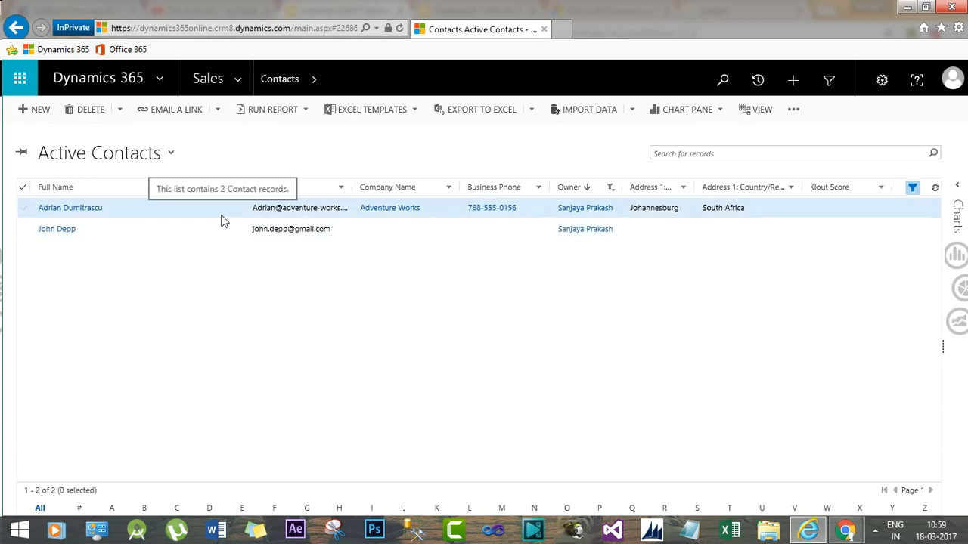
Step: Open the Adventure Works contact and run the on-demand workflow "Parent Workflow to Perform Action Create Opportunity and Email" on it
left_click(221, 215)
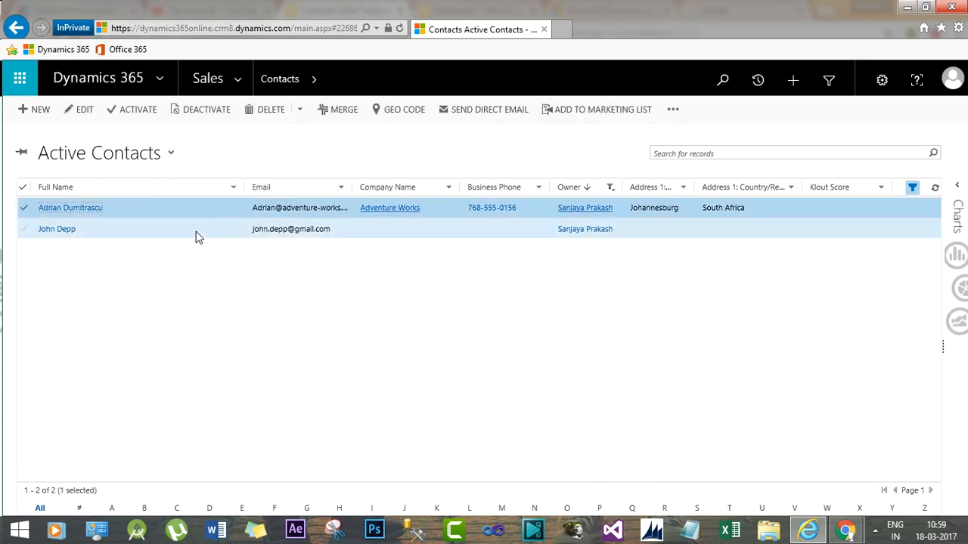
double_click(224, 215)
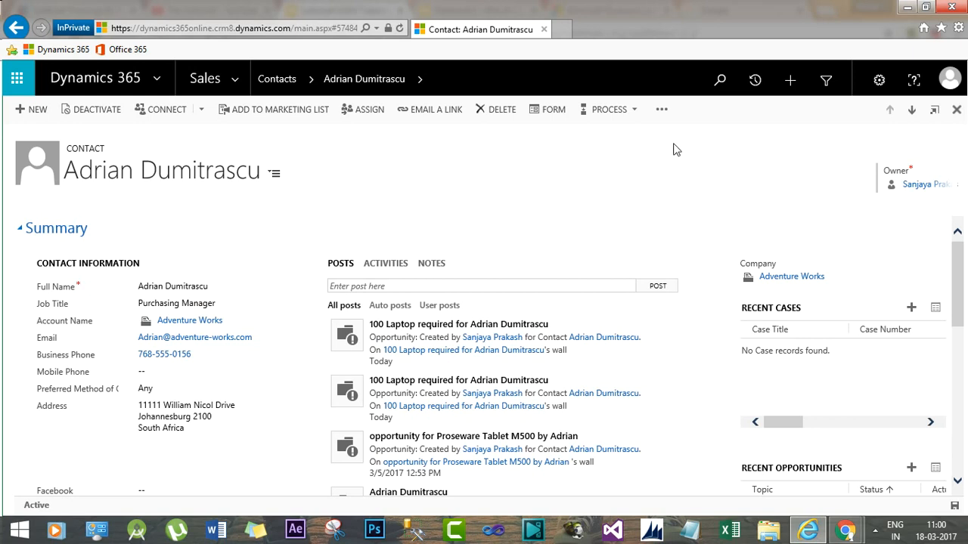
left_click(662, 111)
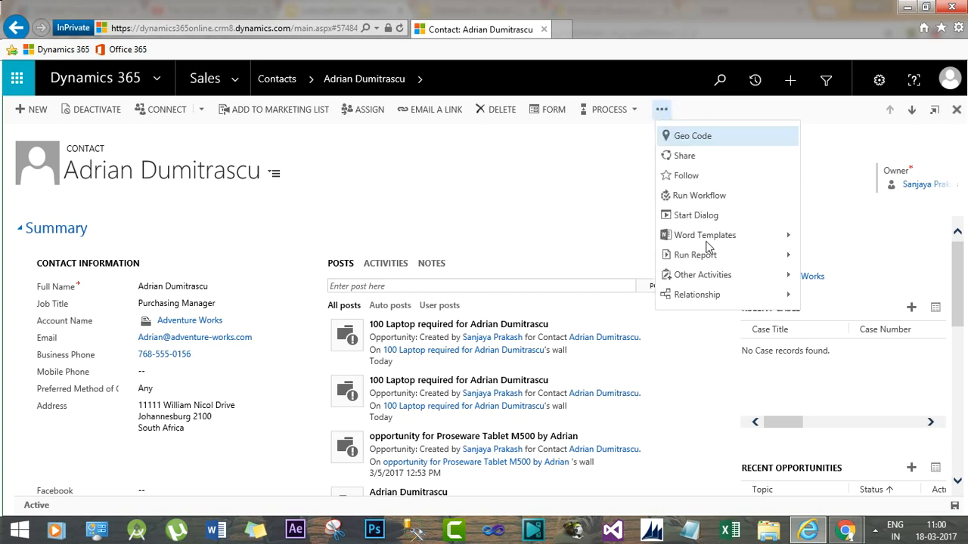
left_click(718, 198)
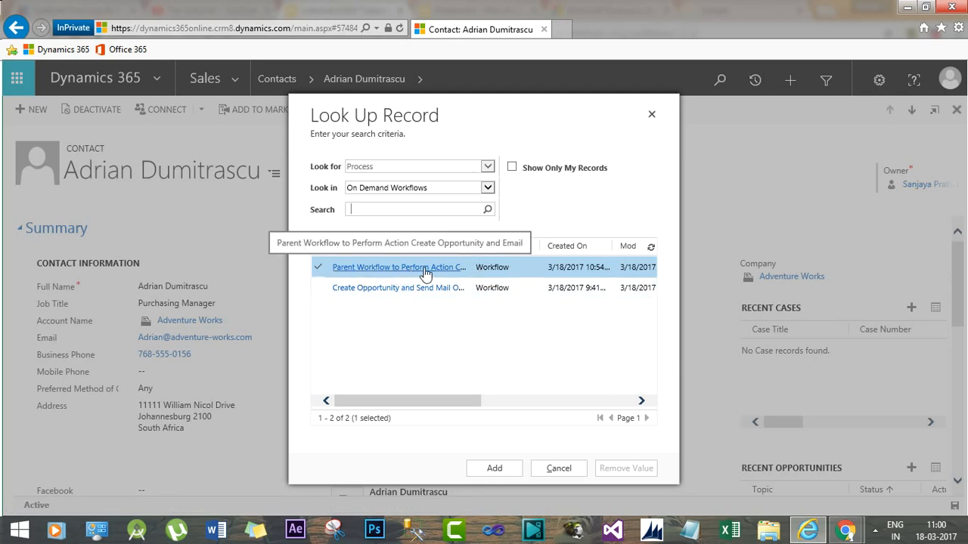
left_click(495, 469)
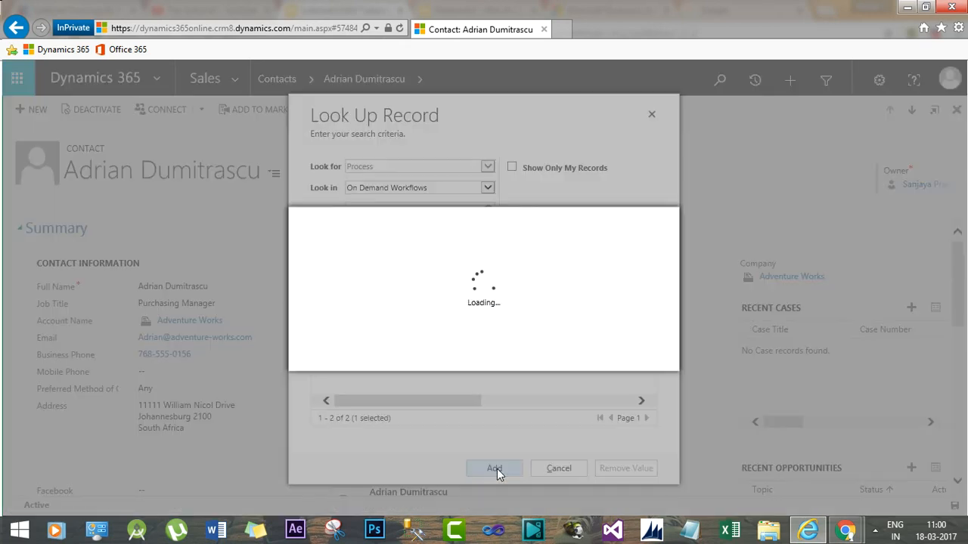
left_click(563, 352)
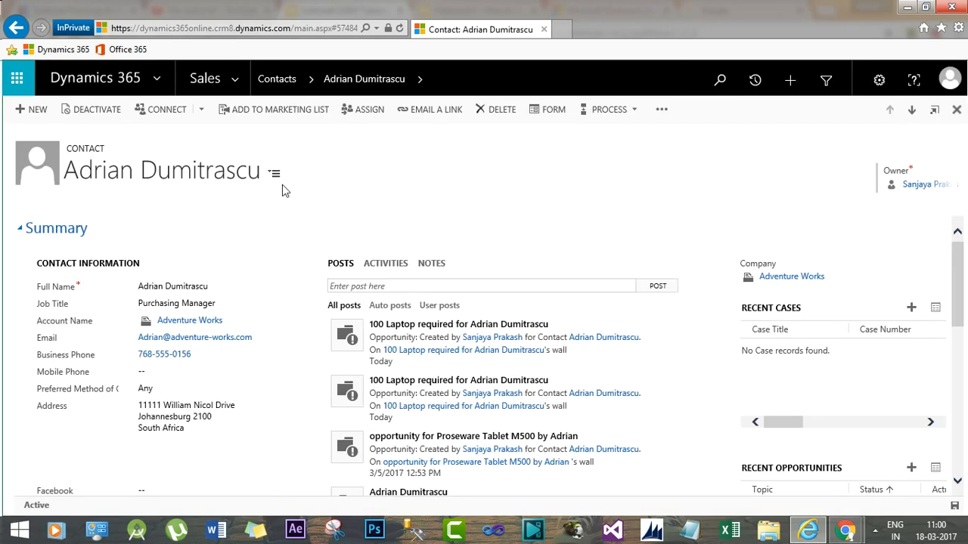
Step: Go from the contact record to the System Jobs list in Settings
left_click(244, 92)
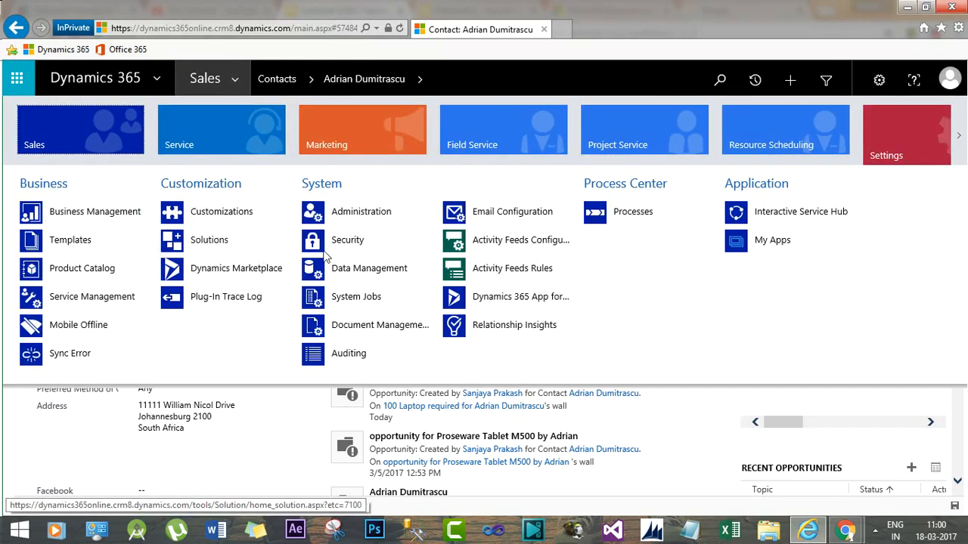
left_click(359, 301)
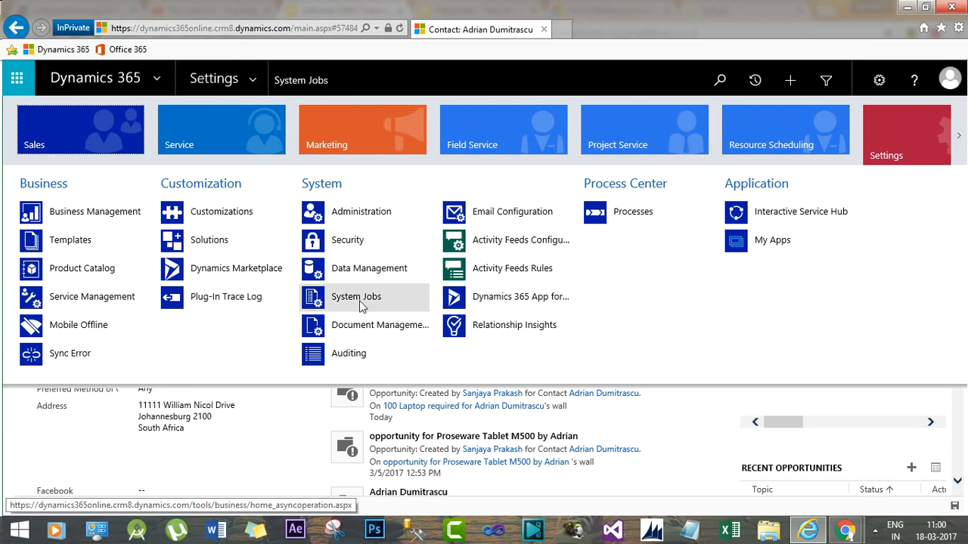